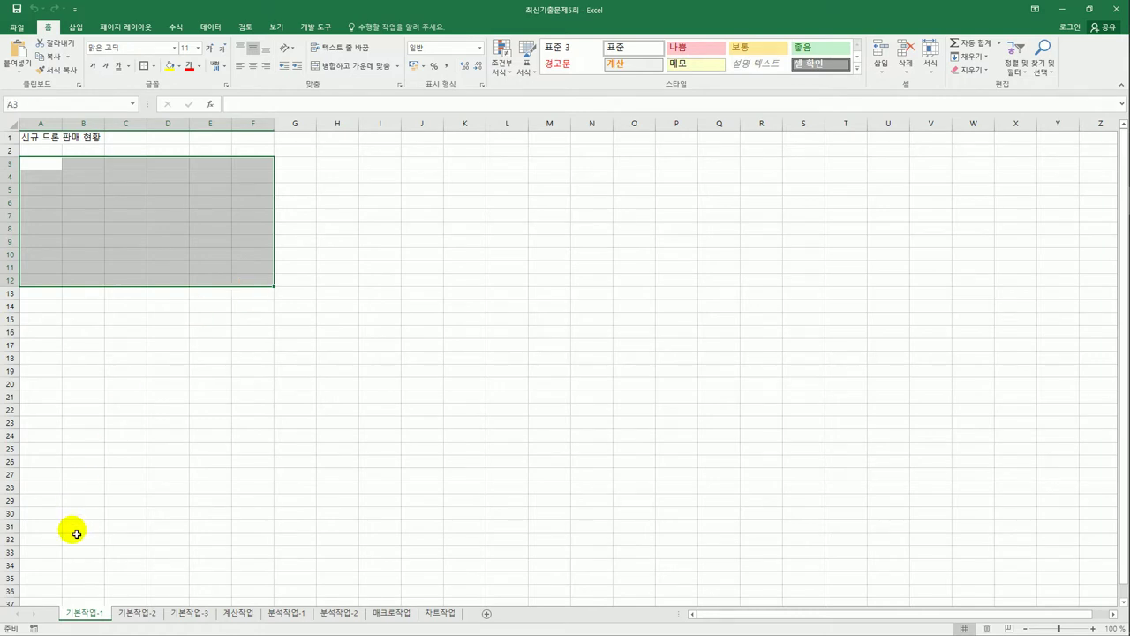
Step: On the 기본작업-2 sheet, merge and center the title across A1:H1
click(137, 612)
click(204, 506)
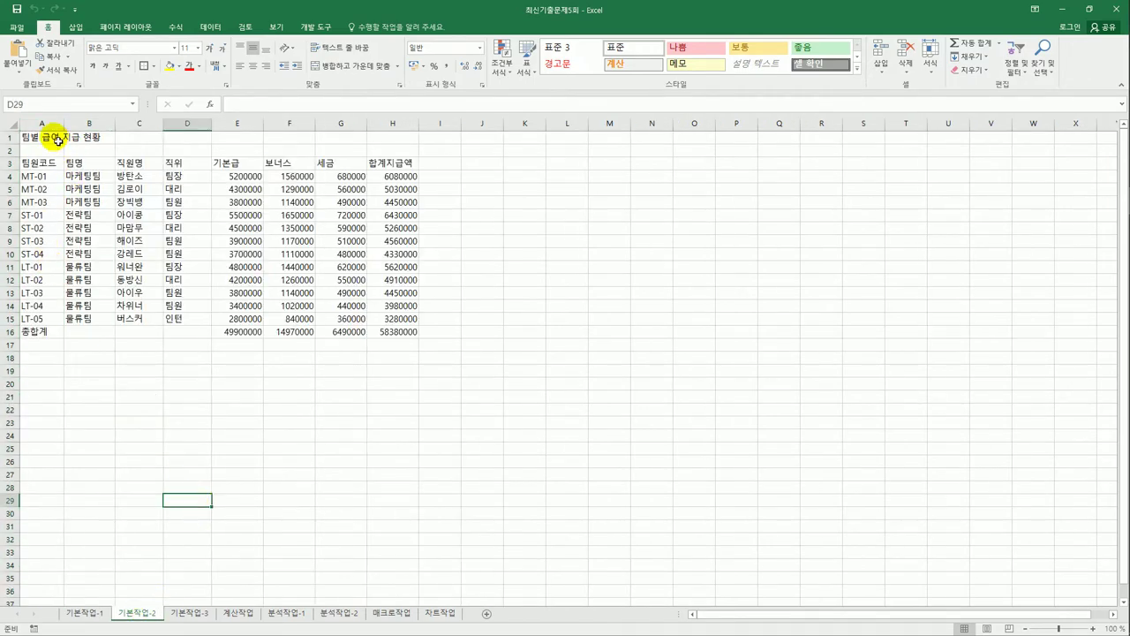
drag(44, 138, 381, 142)
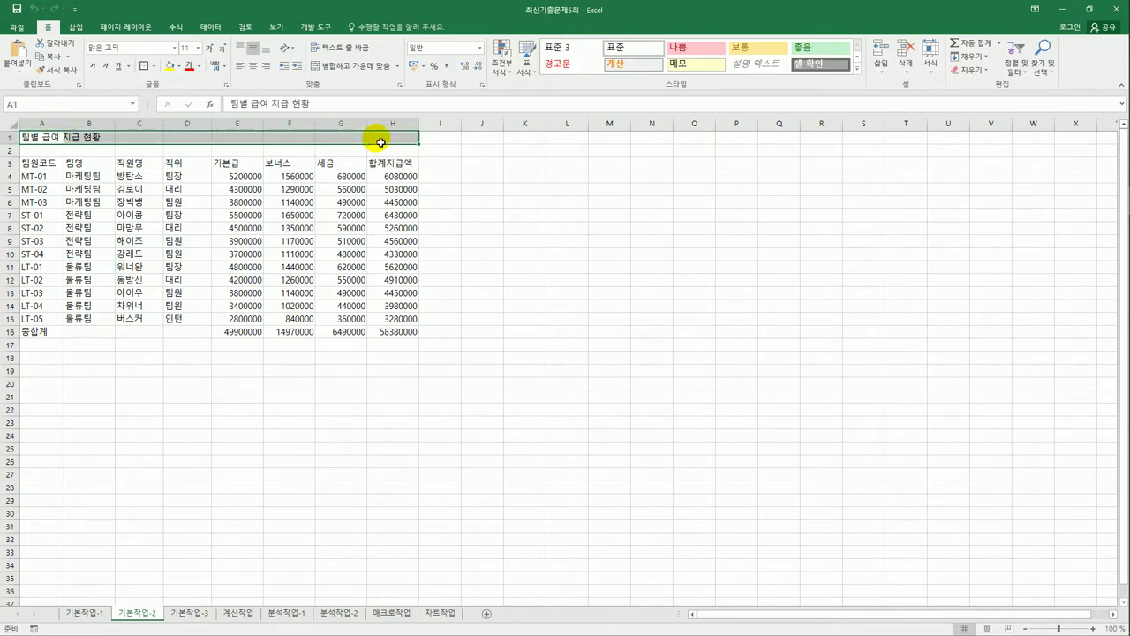
click(353, 71)
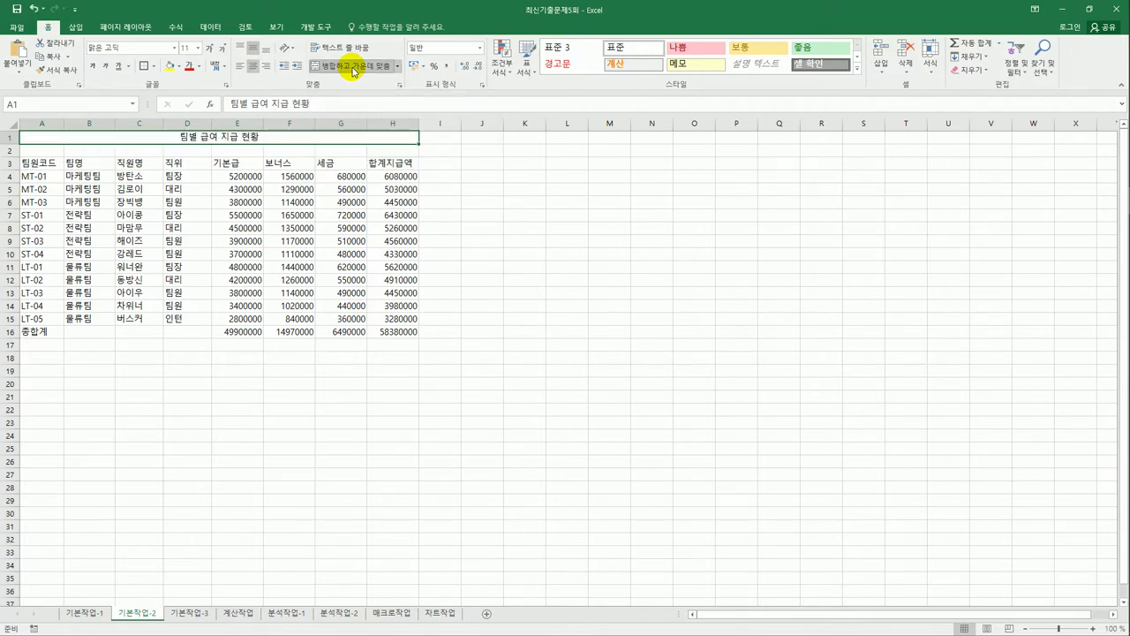
Step: Format the merged title in A1 with the 궁서 font, size 16 and a double underline
click(176, 50)
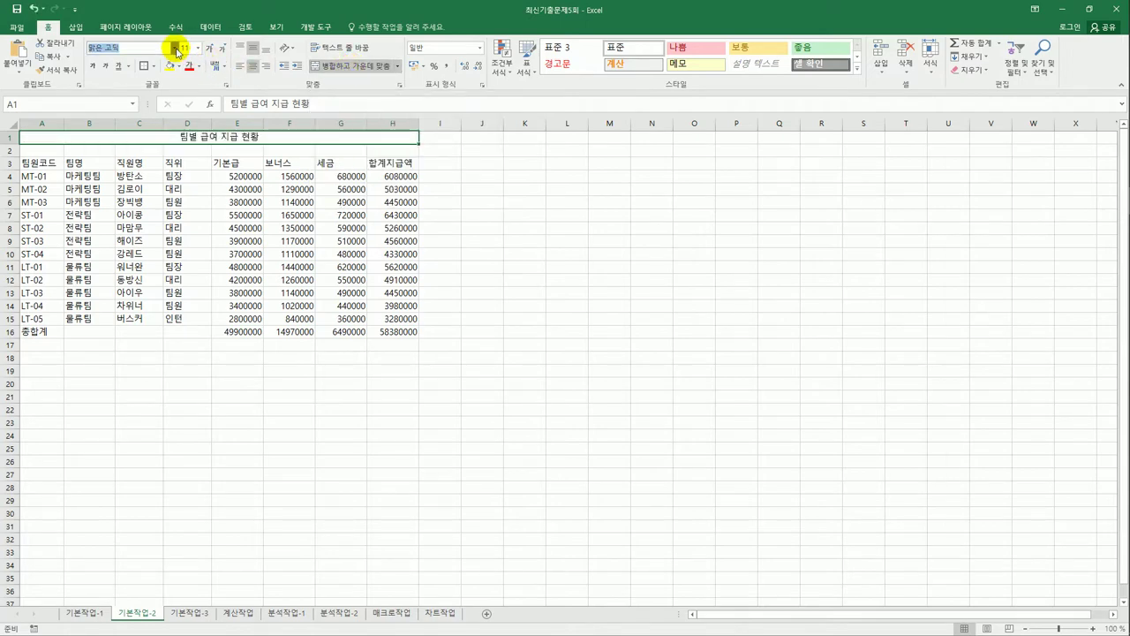
click(176, 50)
click(162, 361)
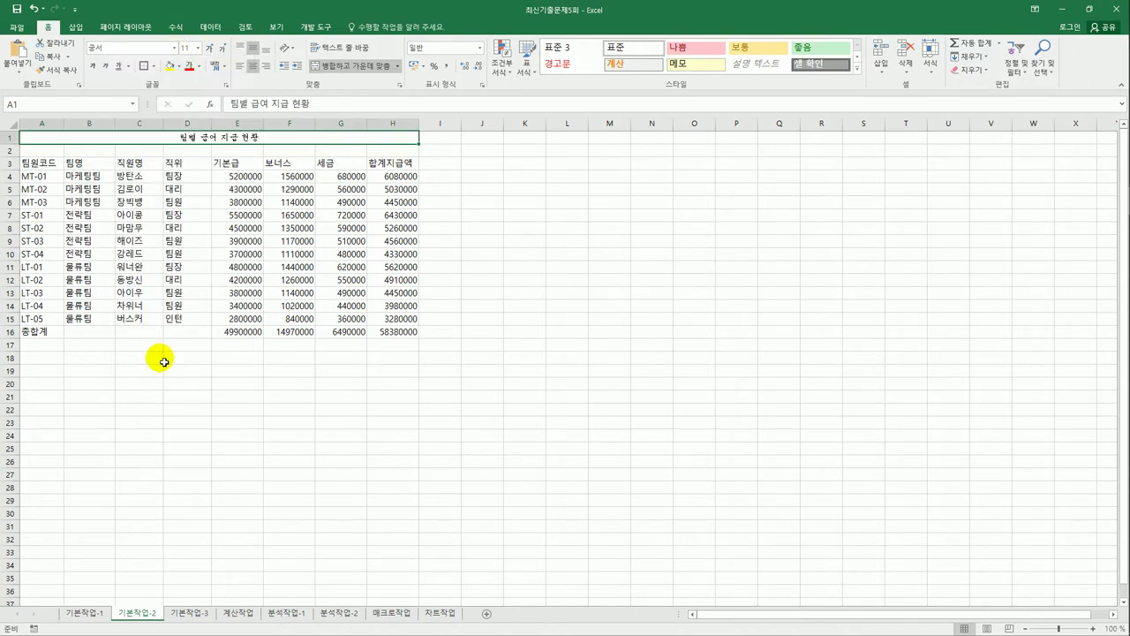
click(197, 48)
click(186, 146)
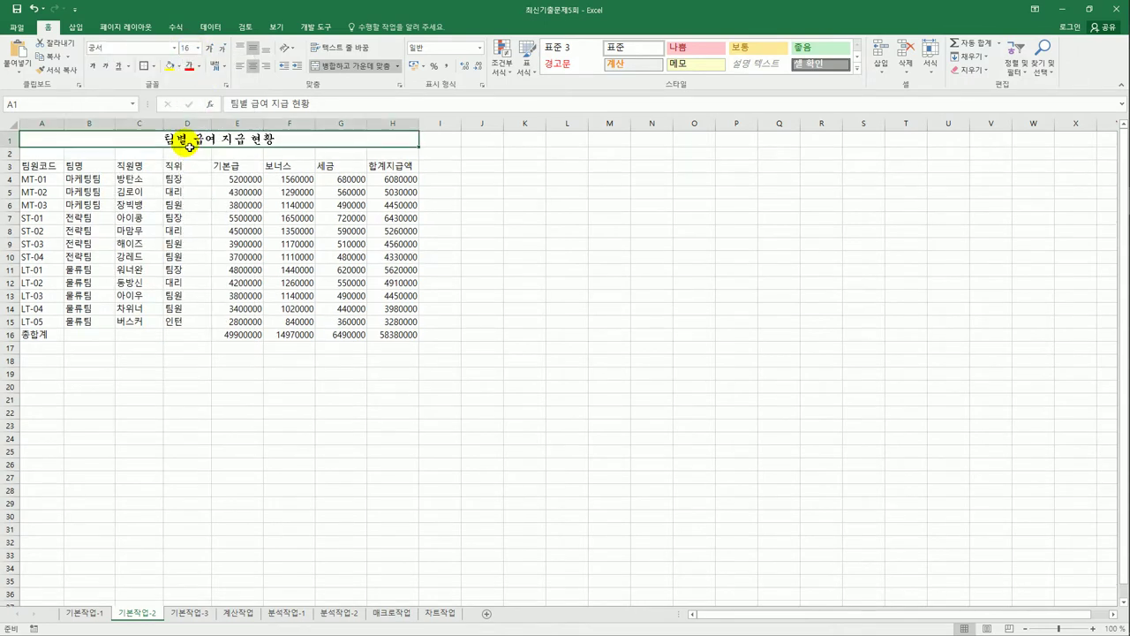
click(128, 66)
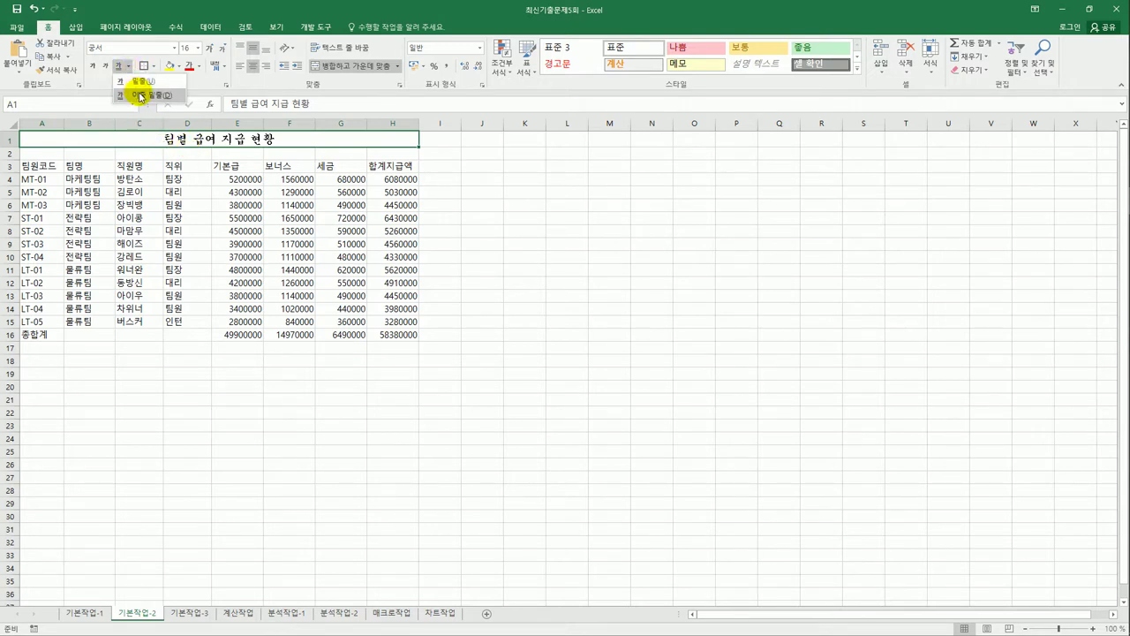
click(140, 94)
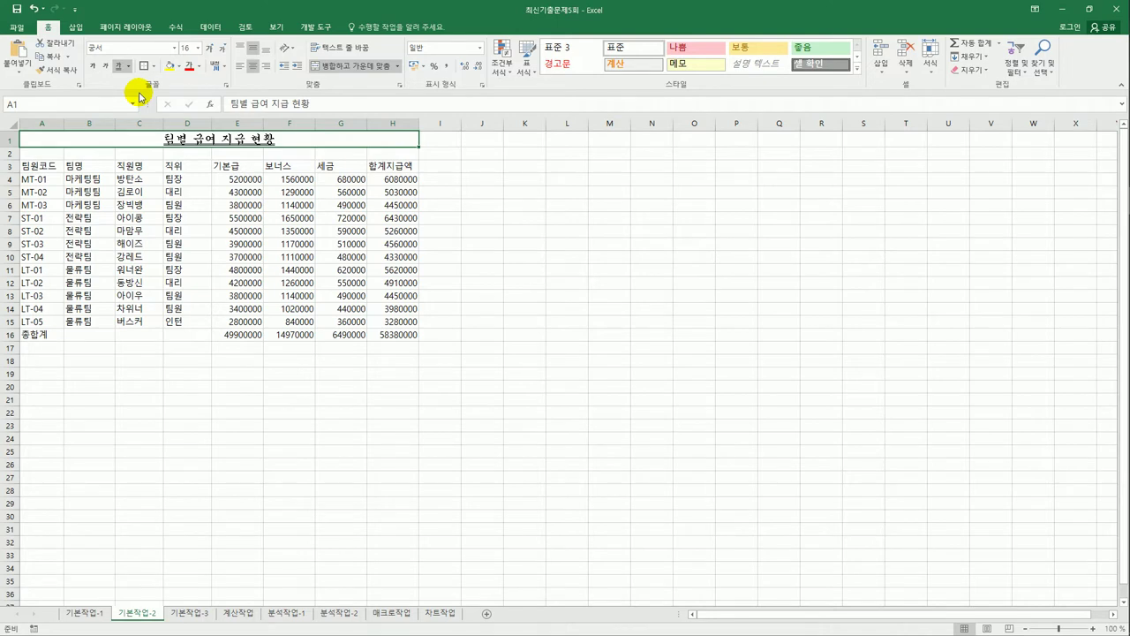
Step: Apply the 20% - 강조색5 cell style to the header row A3:H3 and center its text horizontally
drag(45, 166, 378, 170)
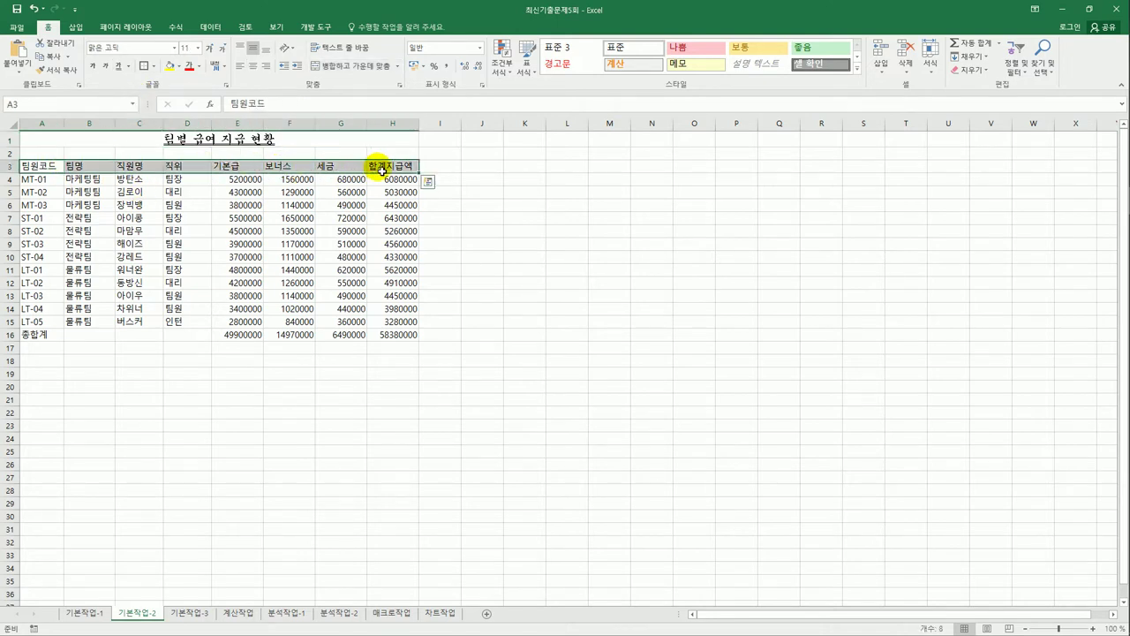
click(855, 69)
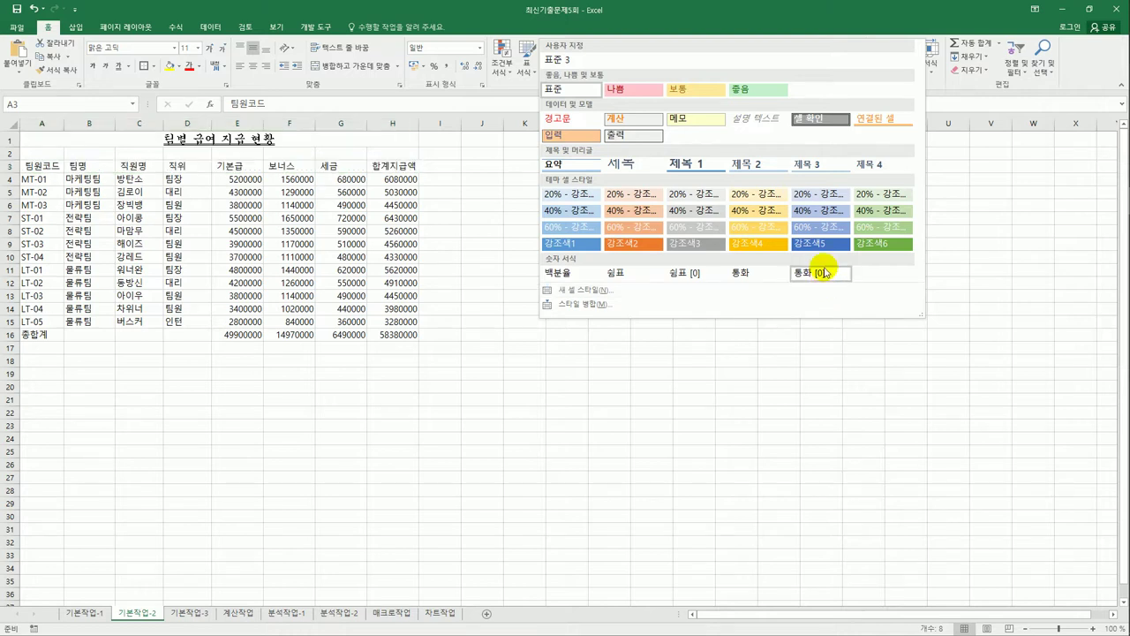
click(821, 195)
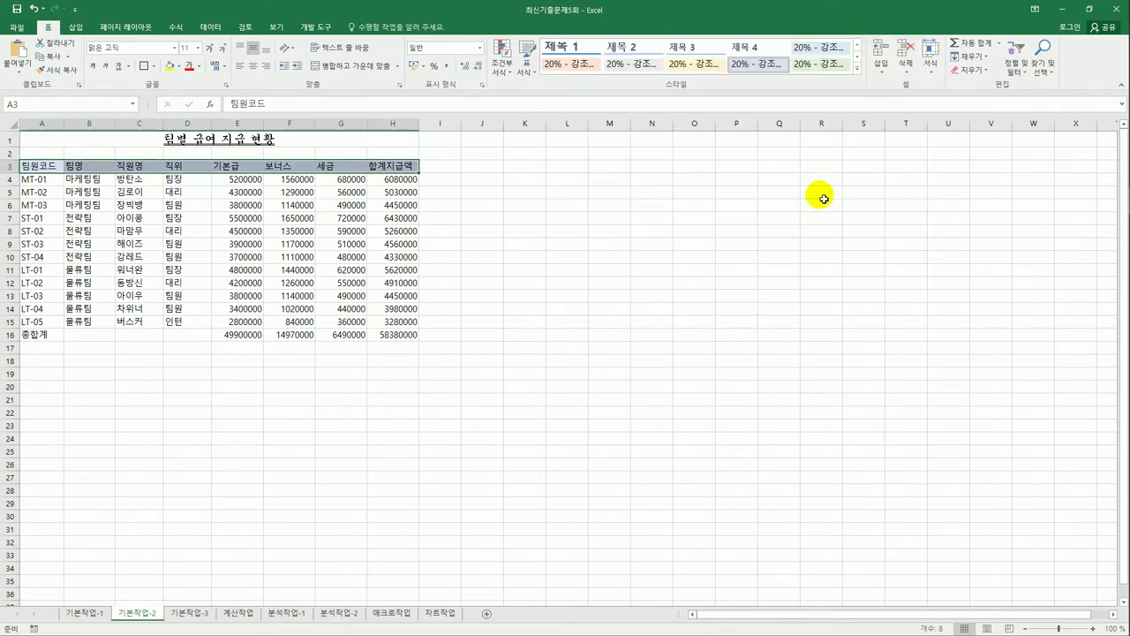
click(252, 66)
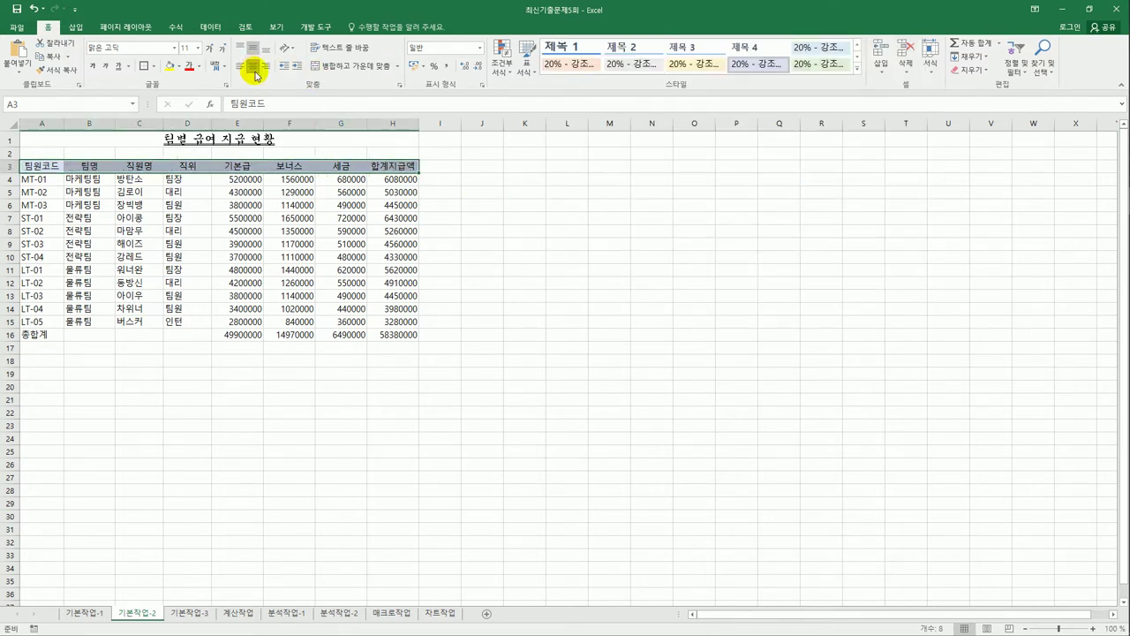
click(544, 374)
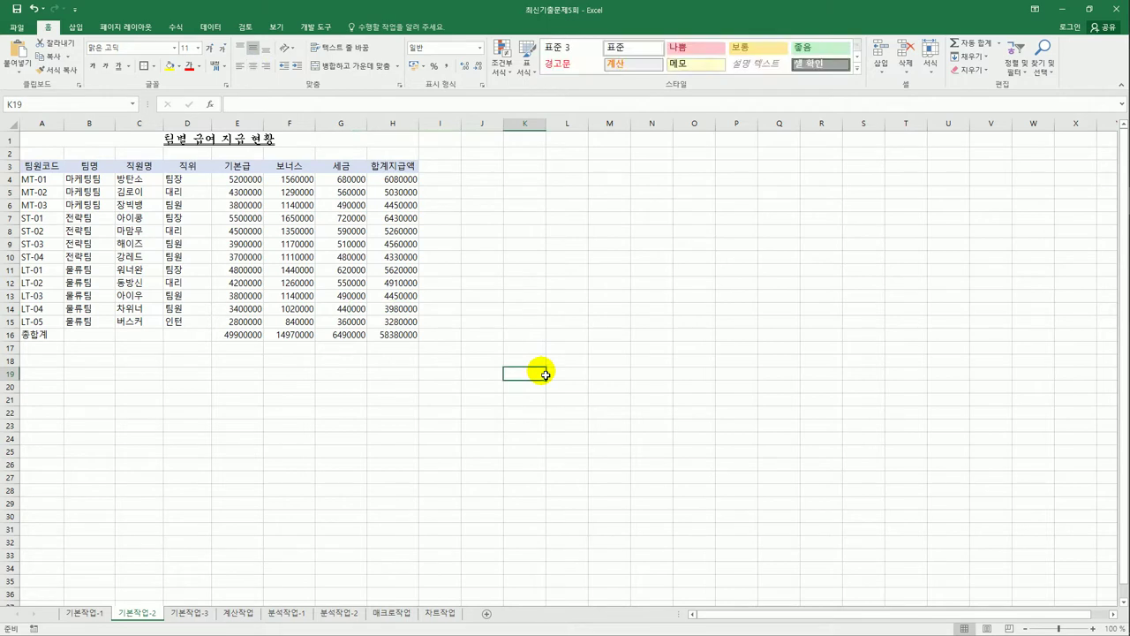
Step: Insert a comment on cell H16 and replace its default text with "합계 지급액 총액"
click(412, 336)
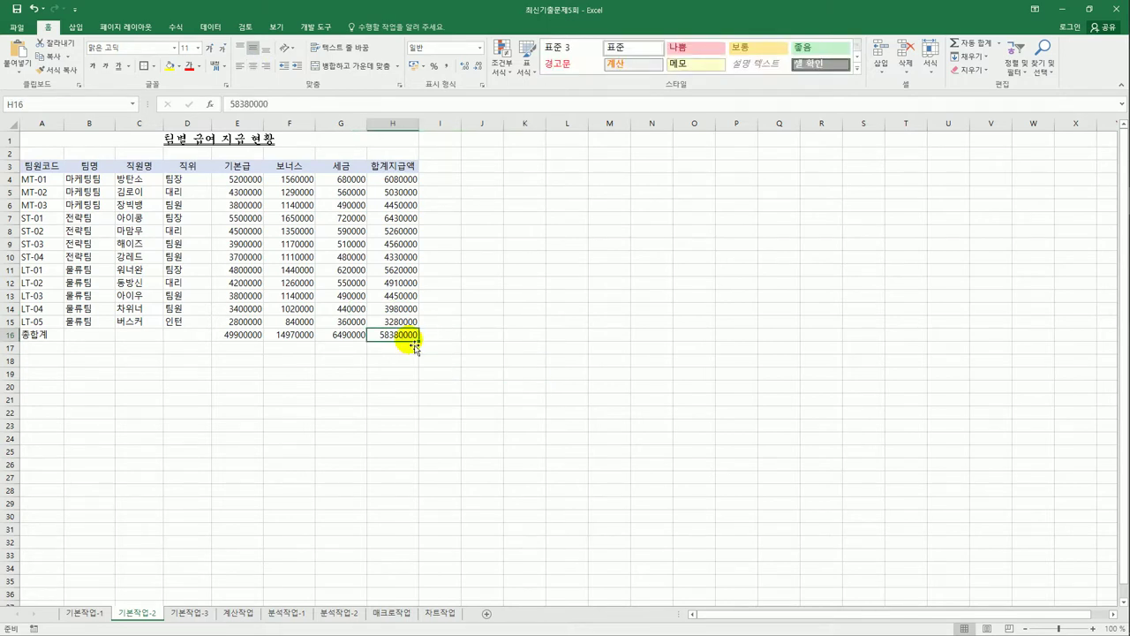
right_click(412, 338)
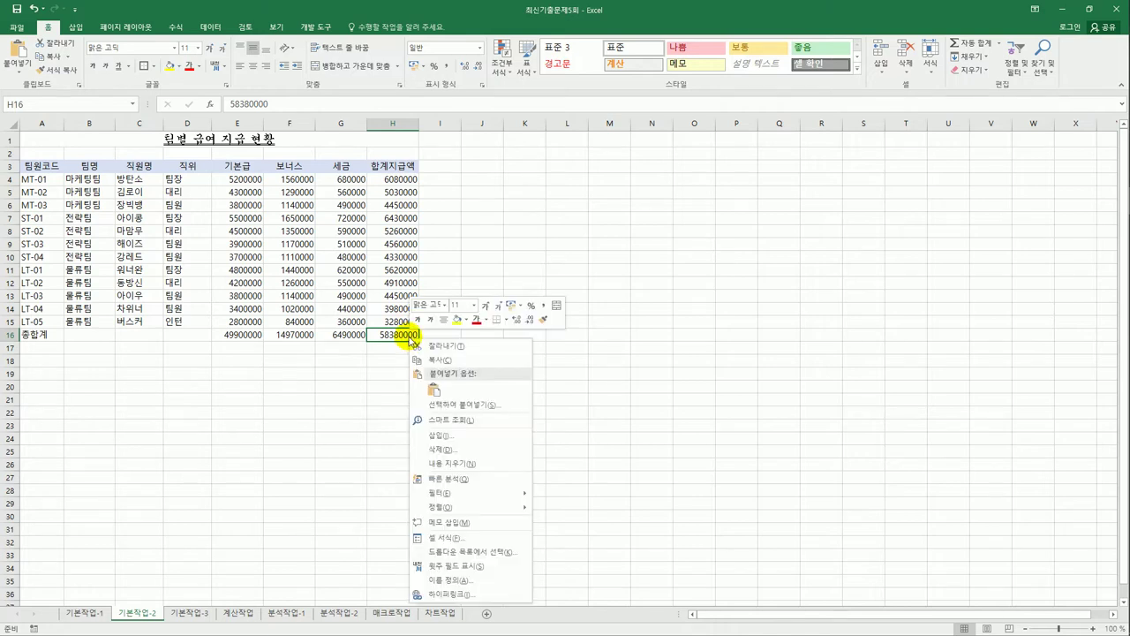
click(492, 522)
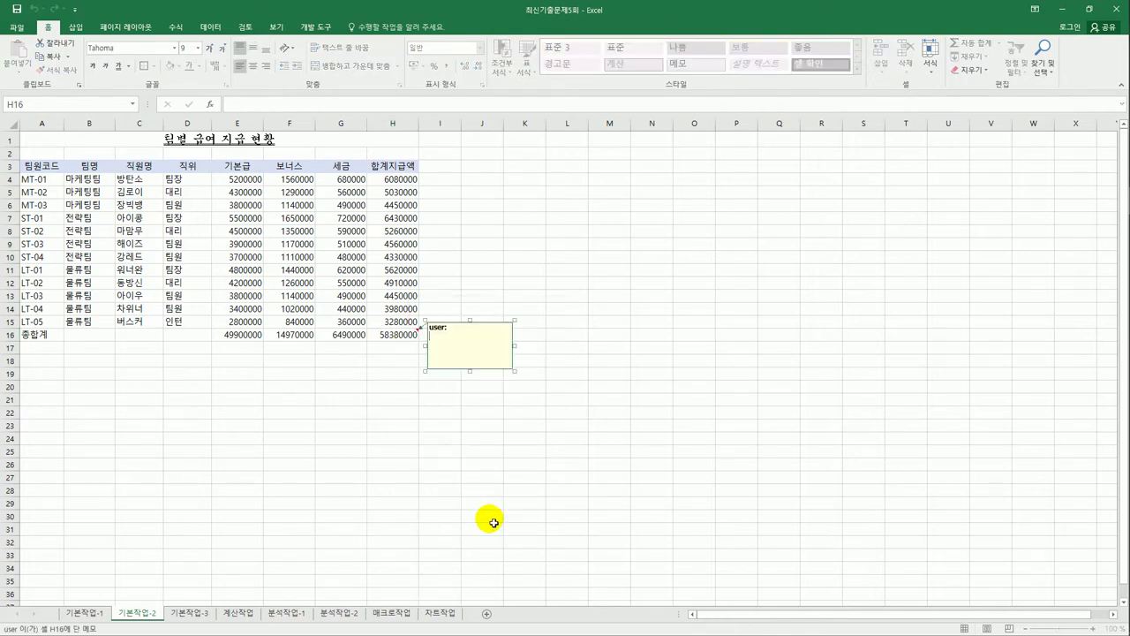
key(ctrl+a)
text(합ㄱ)
text(계 지급액)
text( 총합)
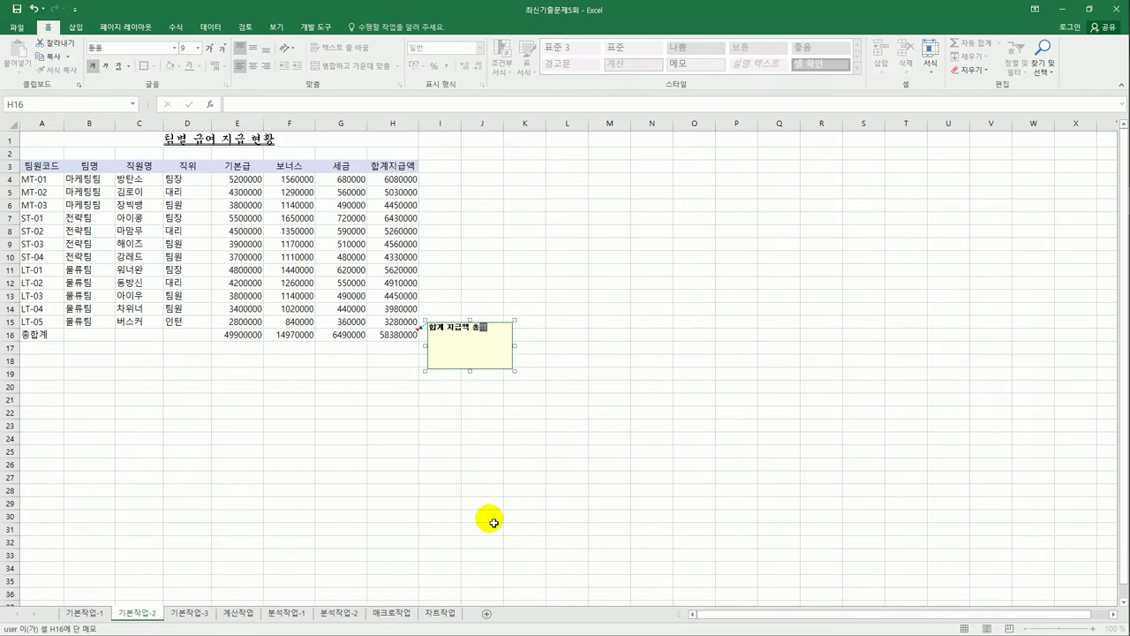
Step: Set the comment on cell H16 to stay permanently displayed
click(405, 336)
right_click(405, 337)
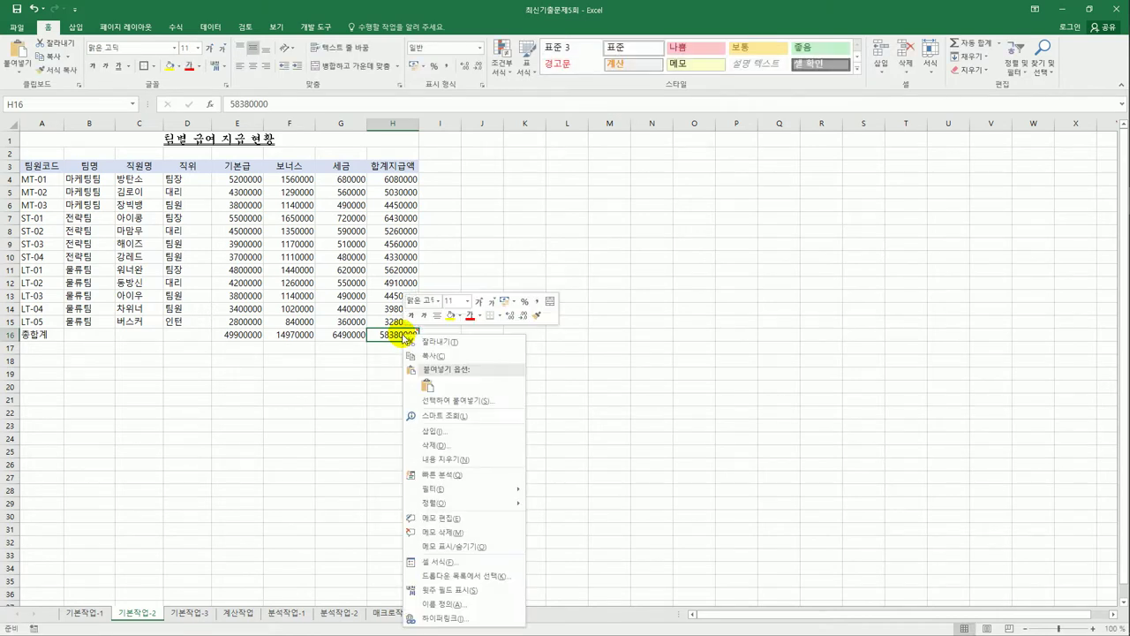
click(470, 553)
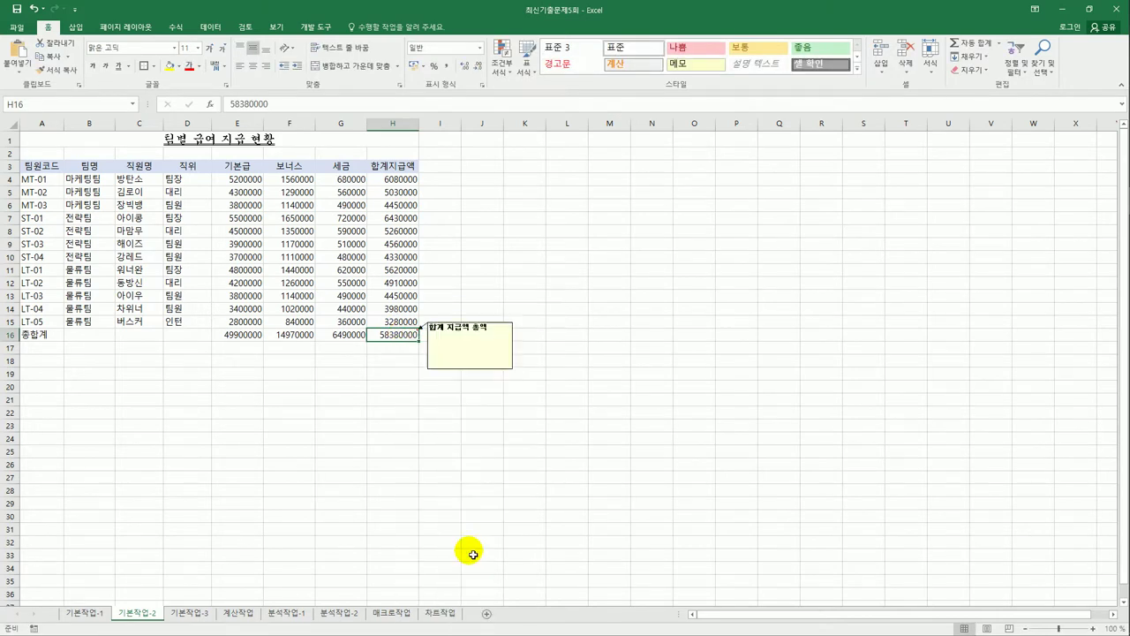
click(452, 516)
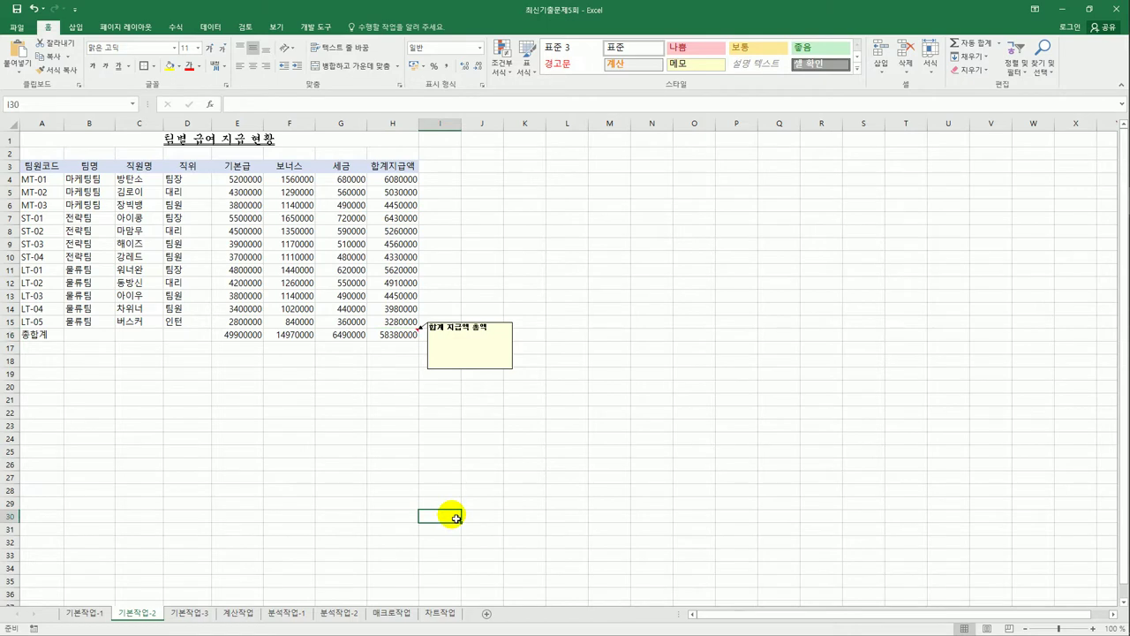
Step: Apply the custom number format #,##0원 to the amounts in E4:H16
drag(240, 180, 386, 338)
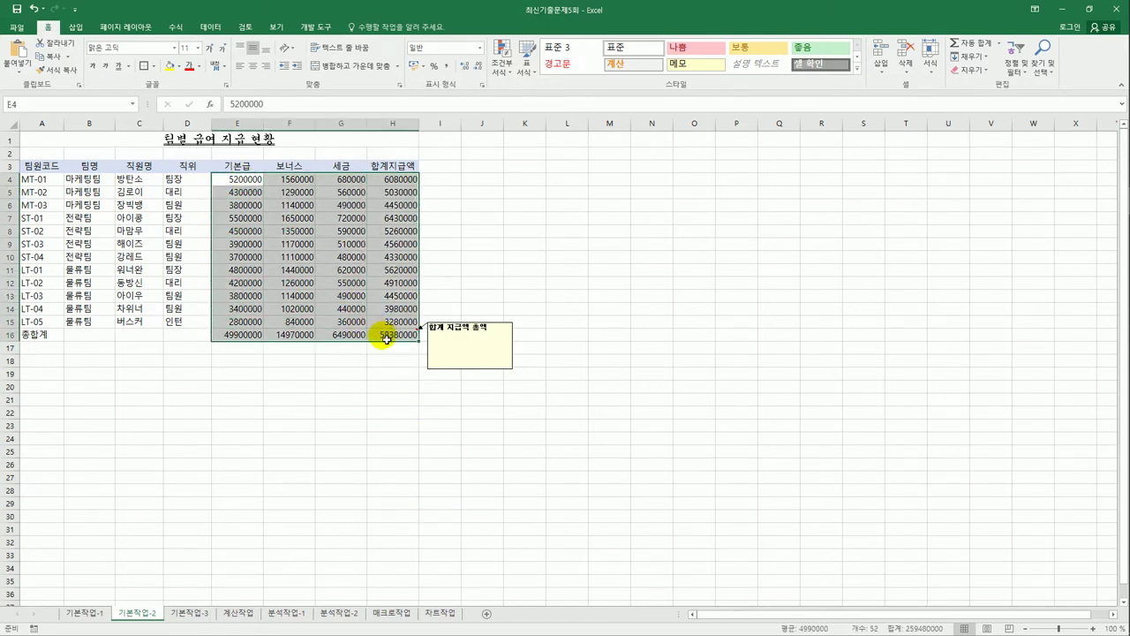
right_click(381, 242)
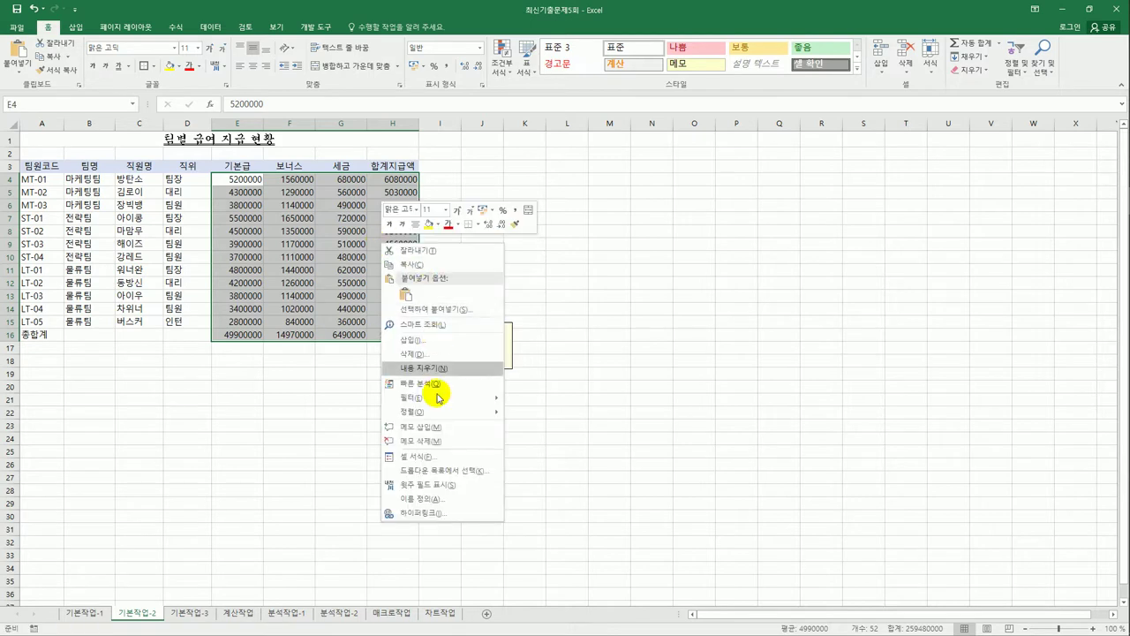
click(436, 455)
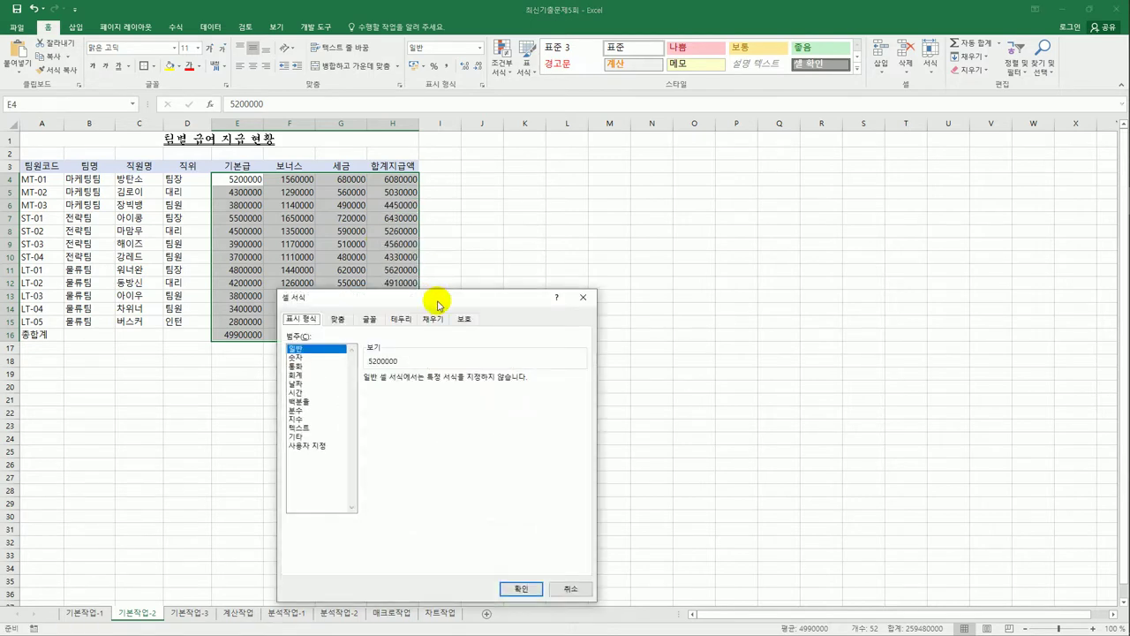
drag(438, 305, 685, 170)
click(574, 315)
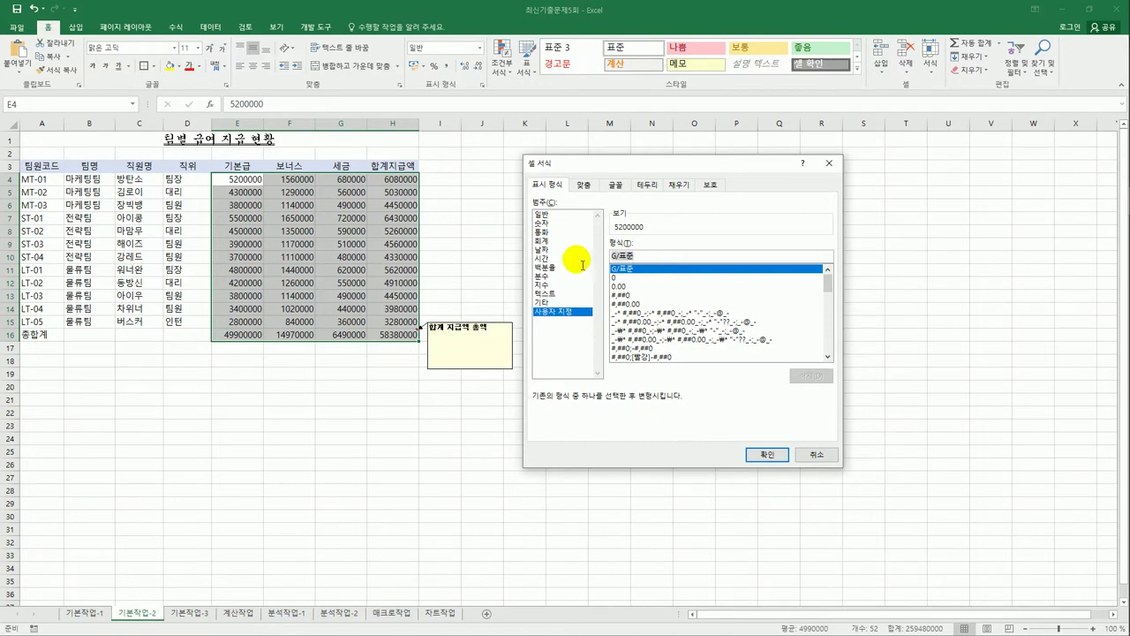
text(#)
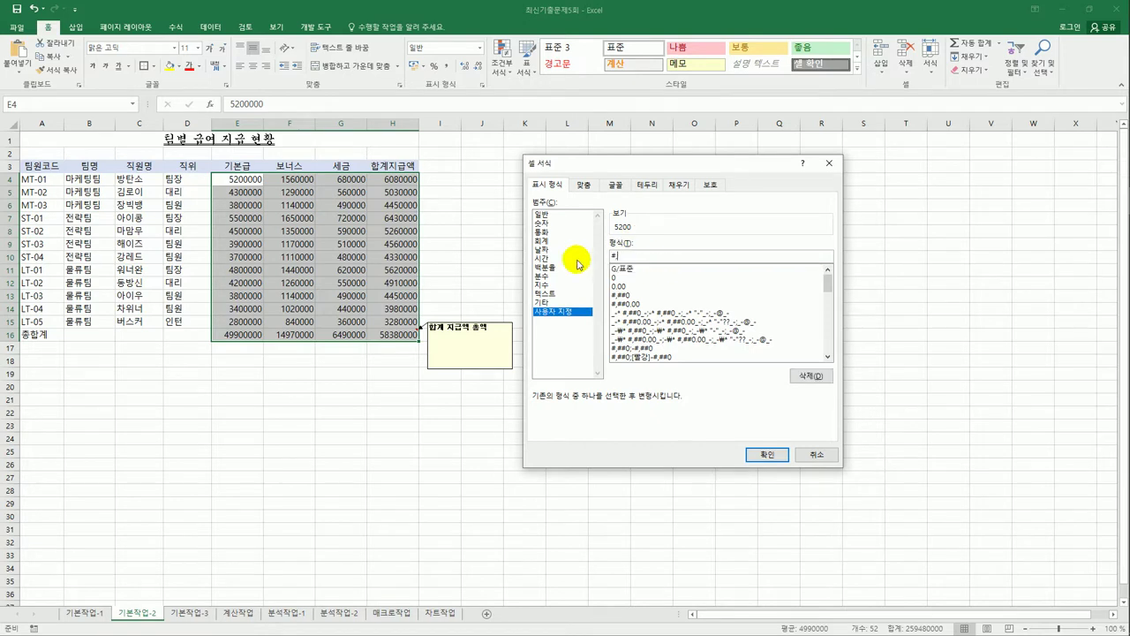
text(,##0)
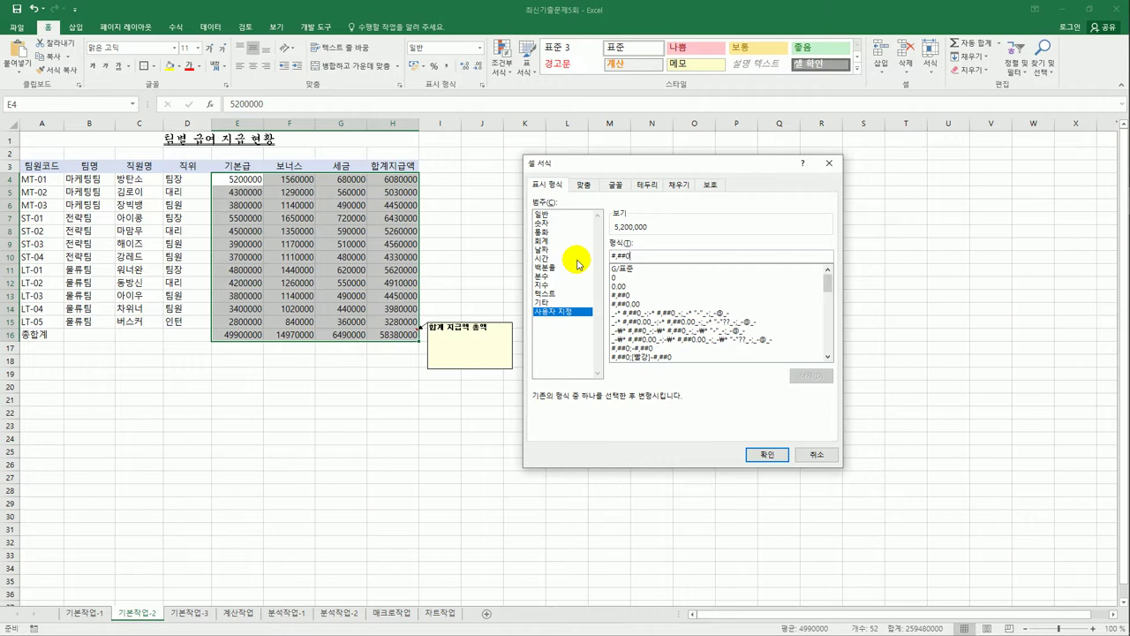
text(우)
key(Return)
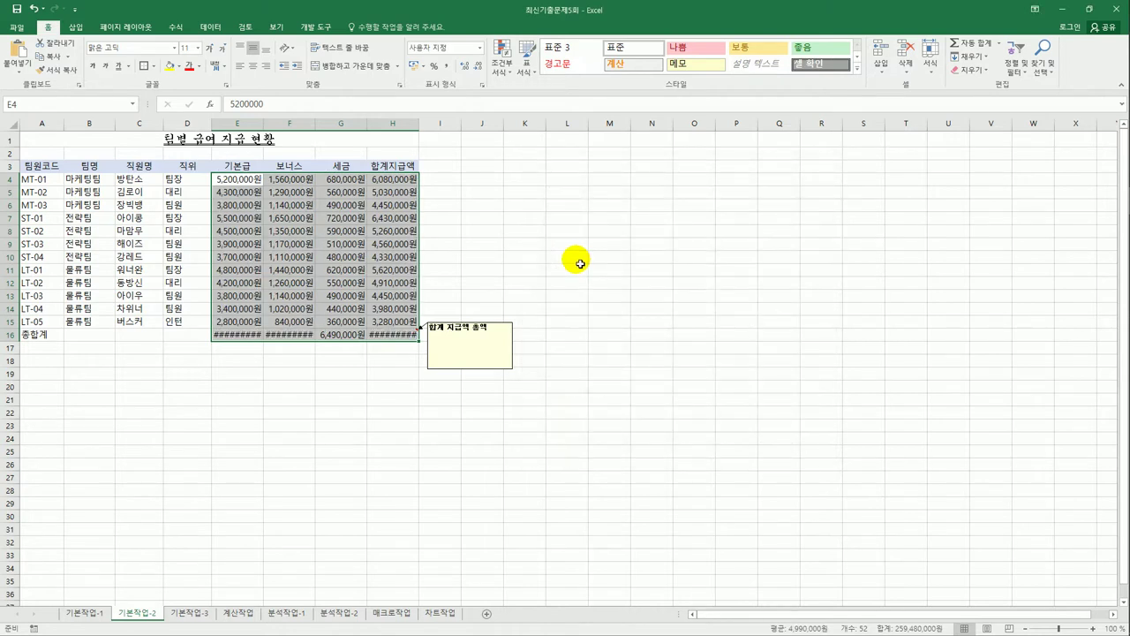
Step: Auto-fit the widths of columns E through H to their contents
click(246, 335)
click(256, 130)
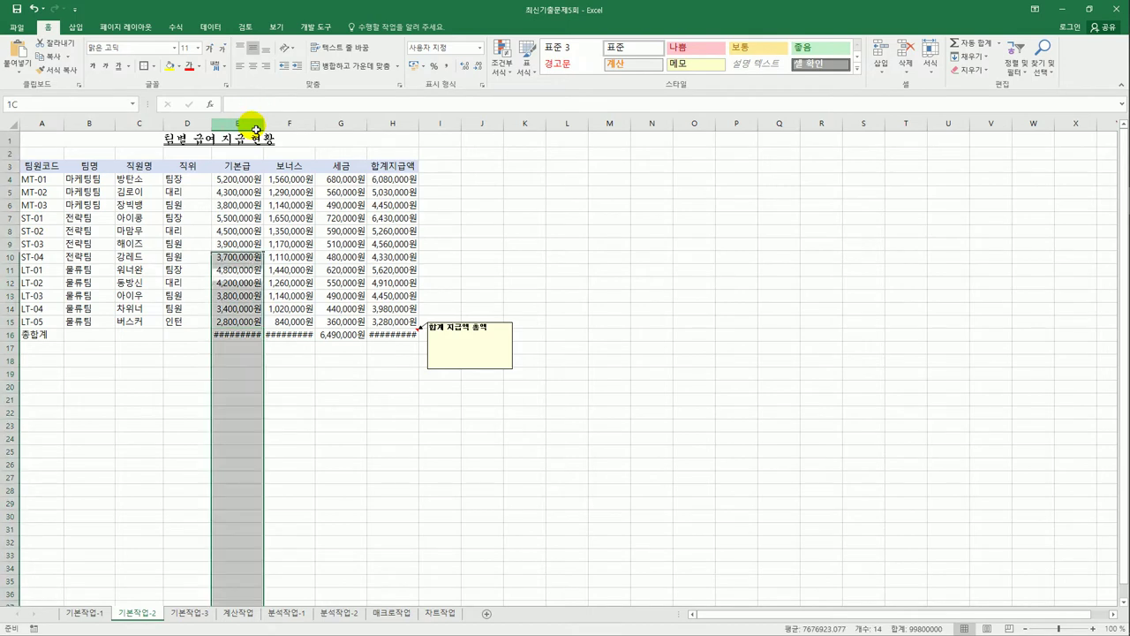
drag(255, 129, 416, 129)
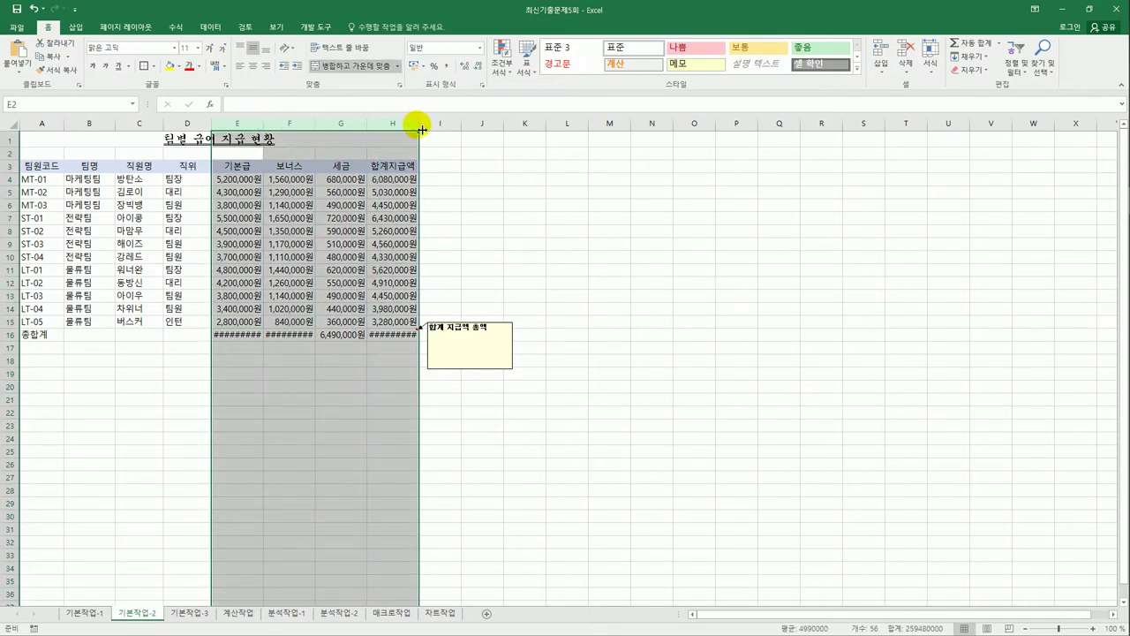
double_click(419, 130)
click(535, 268)
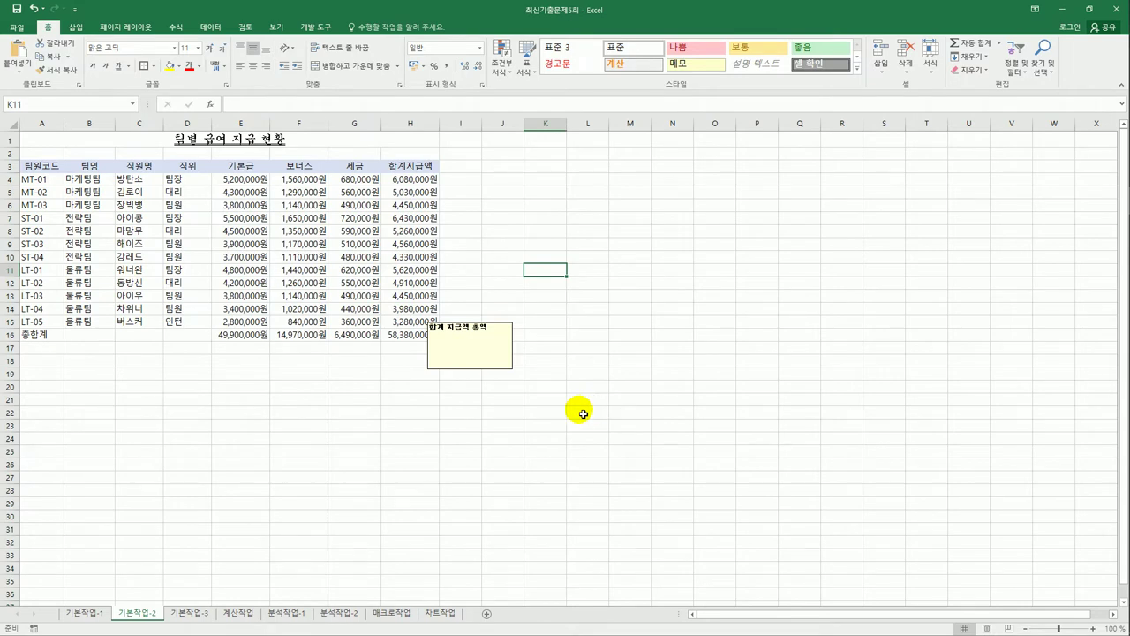
Step: Apply all borders to the table range A3:H16
click(46, 166)
drag(126, 201, 392, 336)
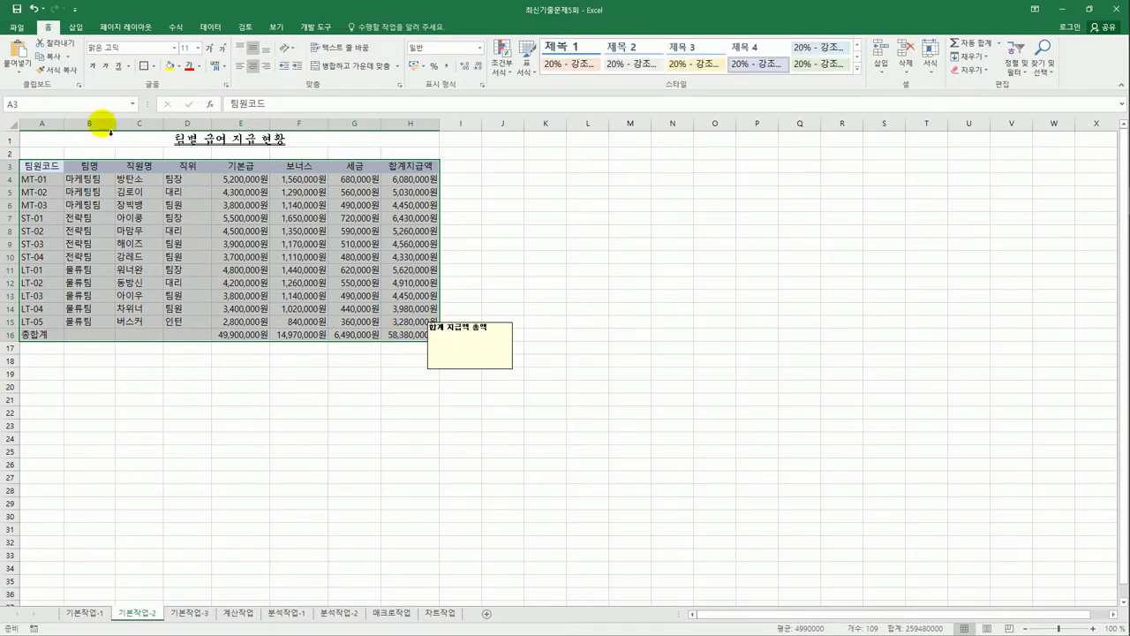
click(154, 67)
click(180, 167)
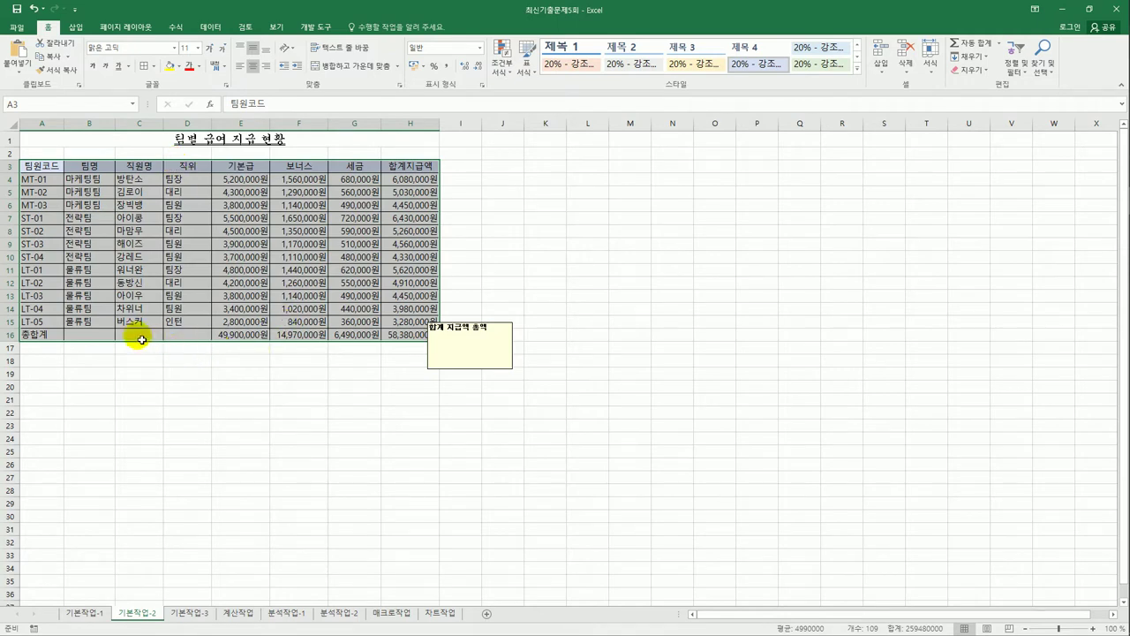
Step: Add both diagonal borders to the empty total-row cells B16:D16 so each one is crossed with an X
click(108, 338)
drag(107, 338, 181, 338)
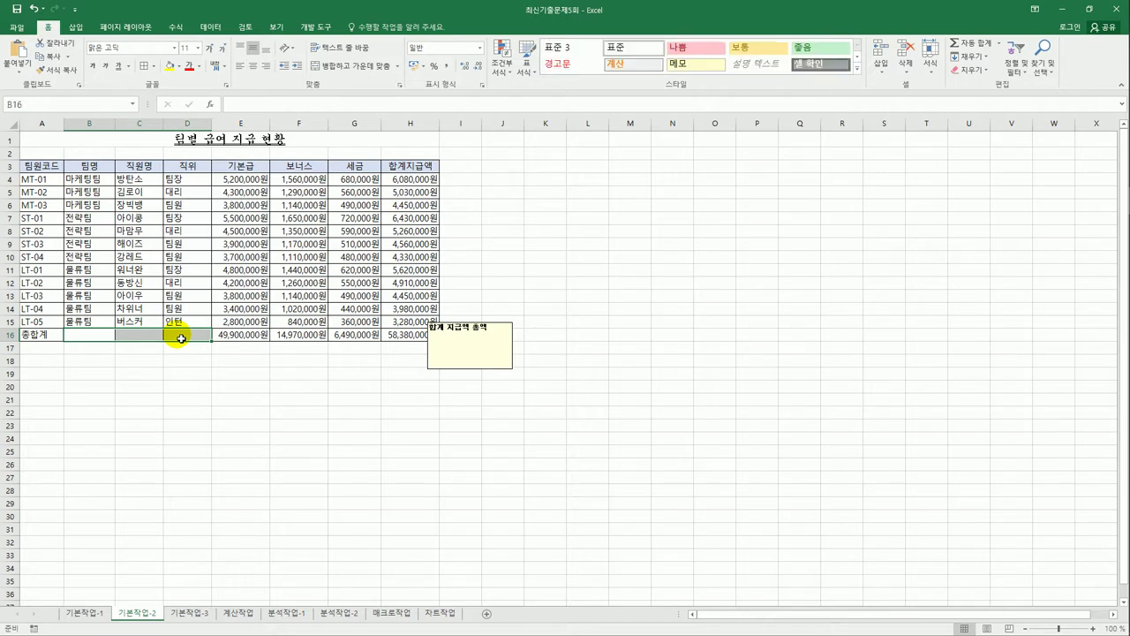
right_click(181, 338)
click(254, 513)
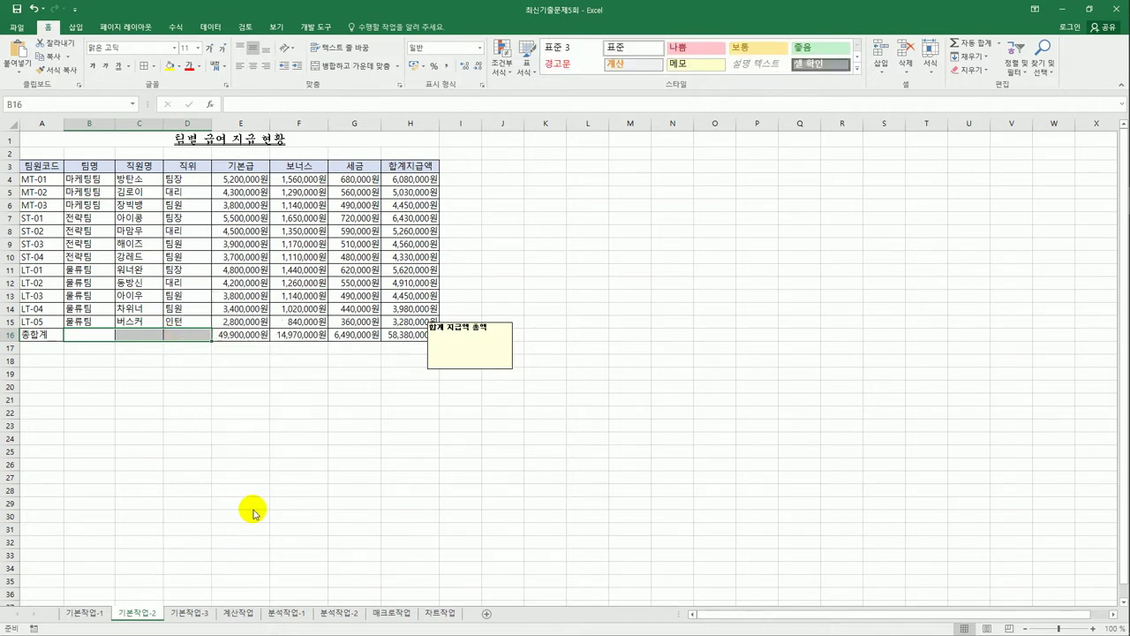
drag(290, 322, 523, 166)
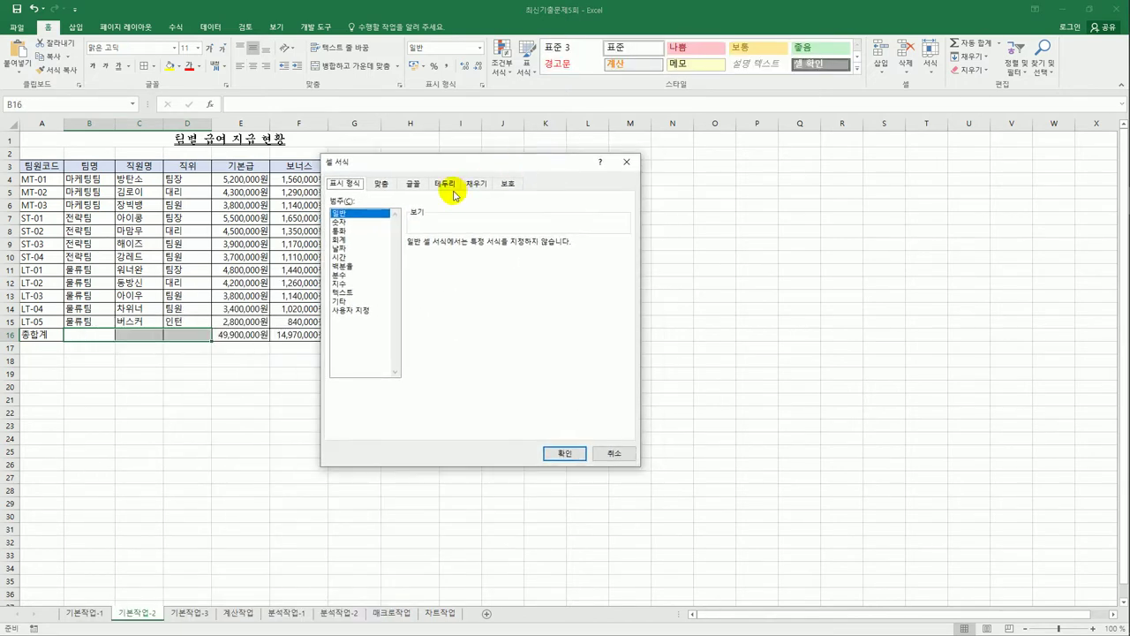
click(452, 187)
click(422, 343)
click(550, 343)
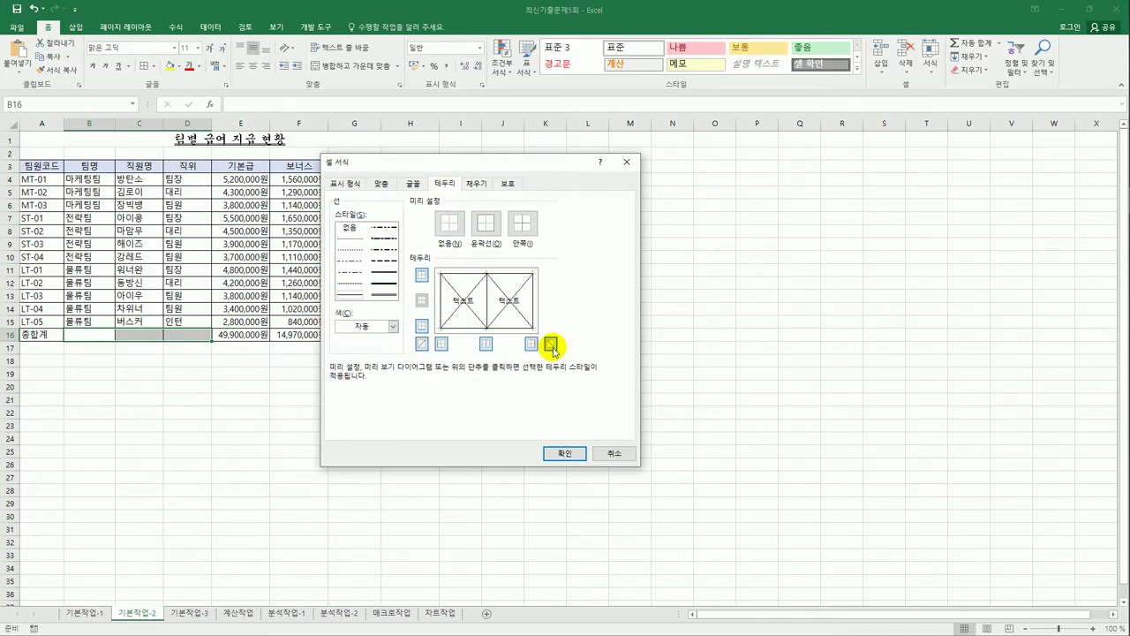
click(564, 453)
click(598, 441)
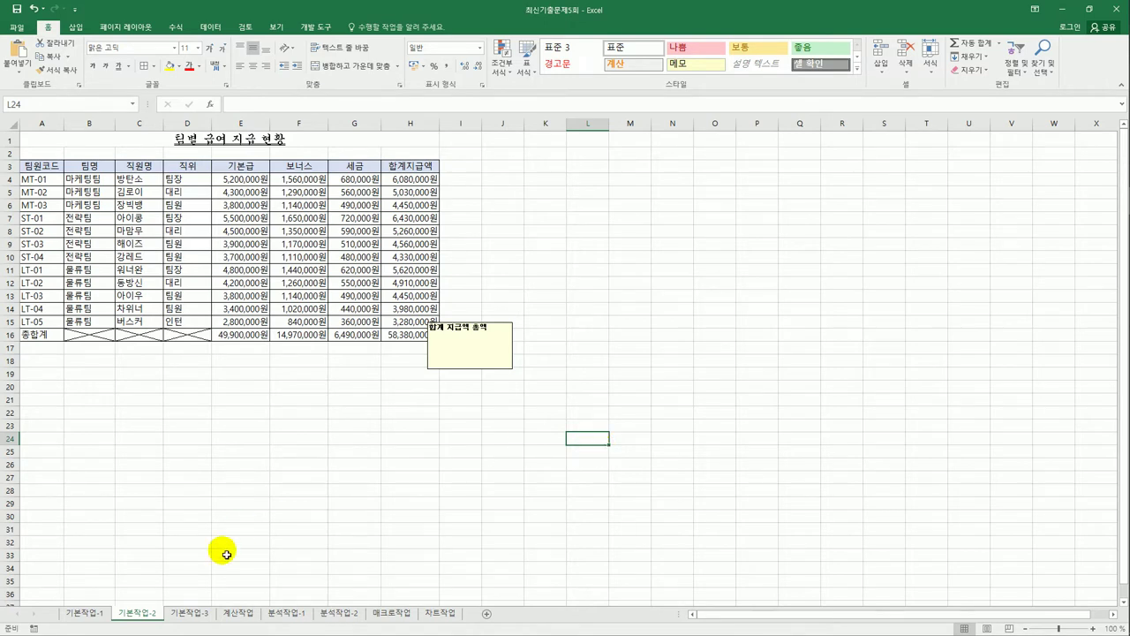
Step: On the 기본작업-3 sheet, copy the 성별 header and its 여 value from C3:C4 to A21:A22 as a filter criterion
click(172, 613)
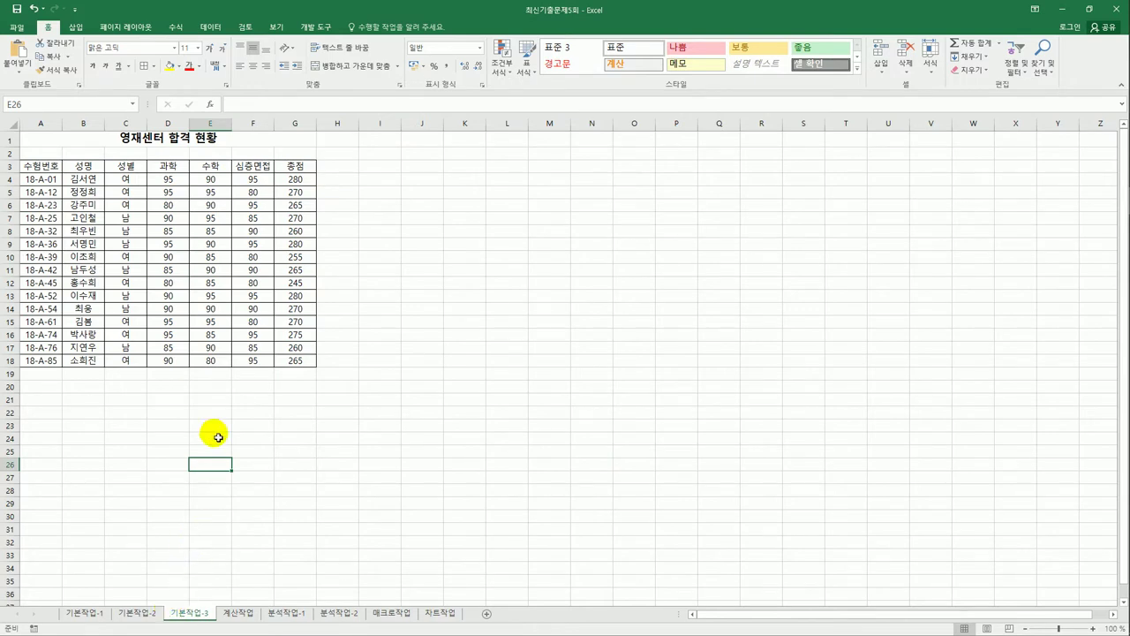
click(137, 169)
drag(137, 170, 136, 181)
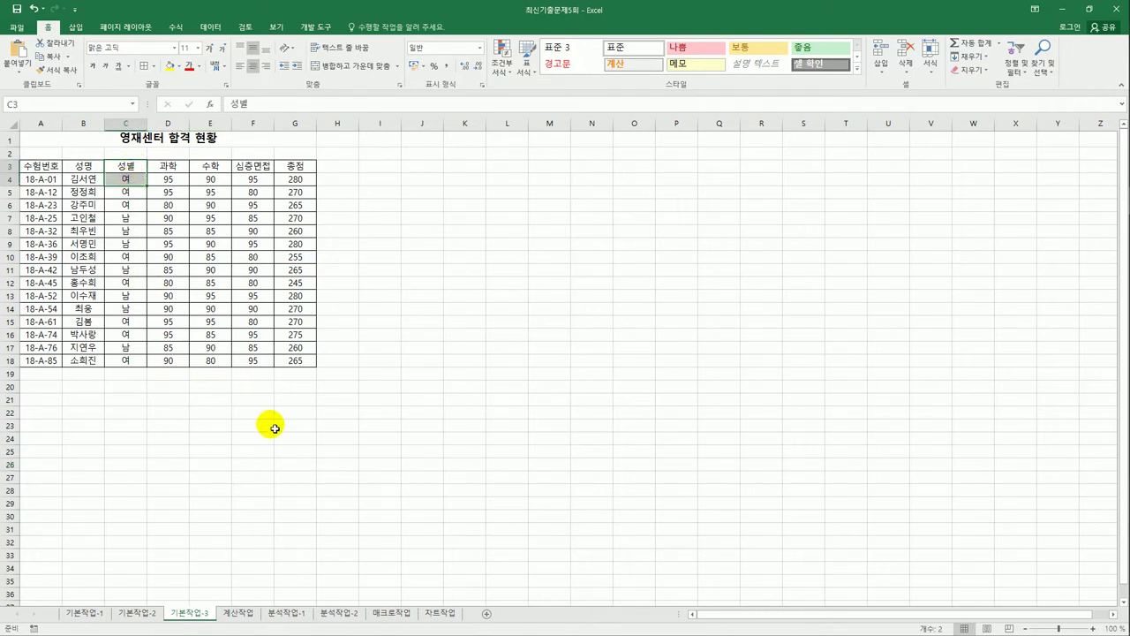
key(ctrl+c)
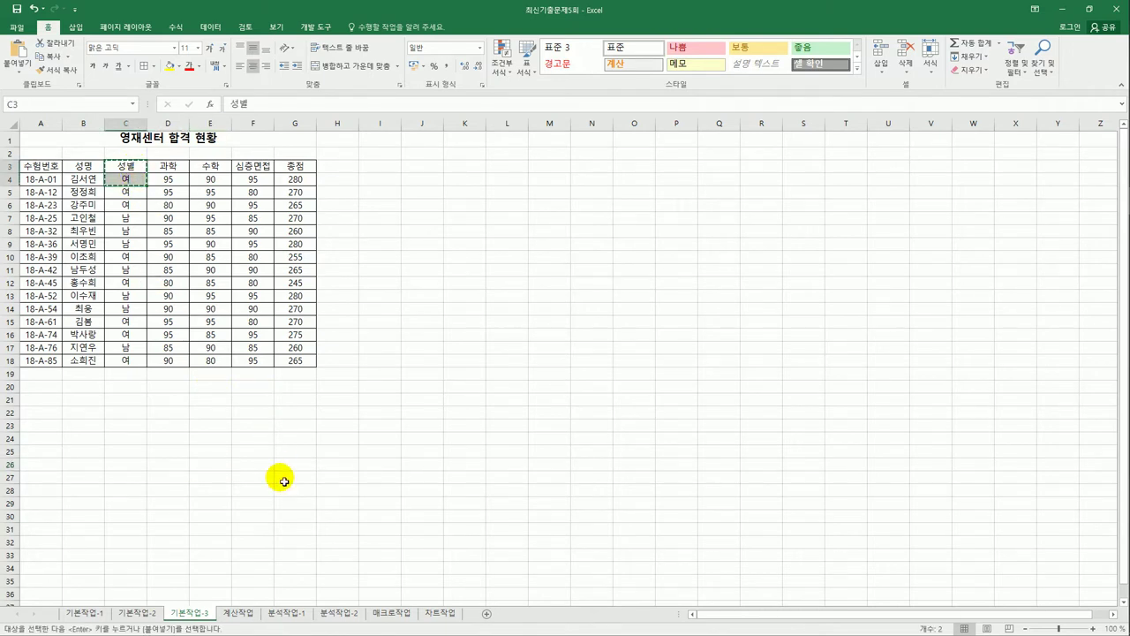
click(40, 399)
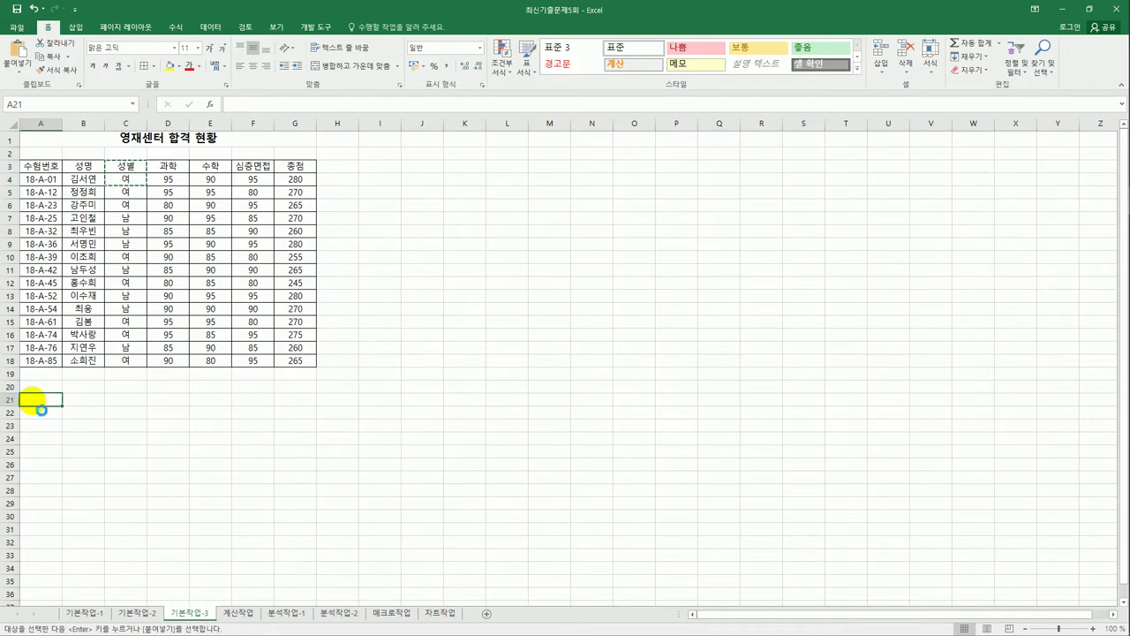
key(ctrl+v)
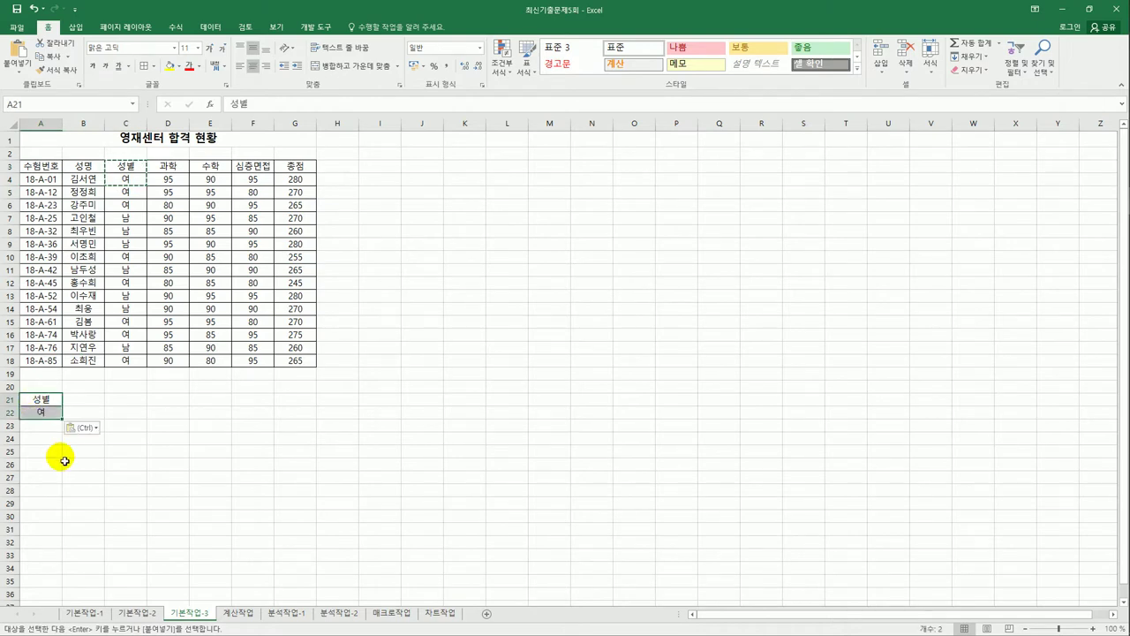
Step: Copy the 총점 header from G3 to B21 and enter the criterion >=260 beneath it in B22
click(291, 173)
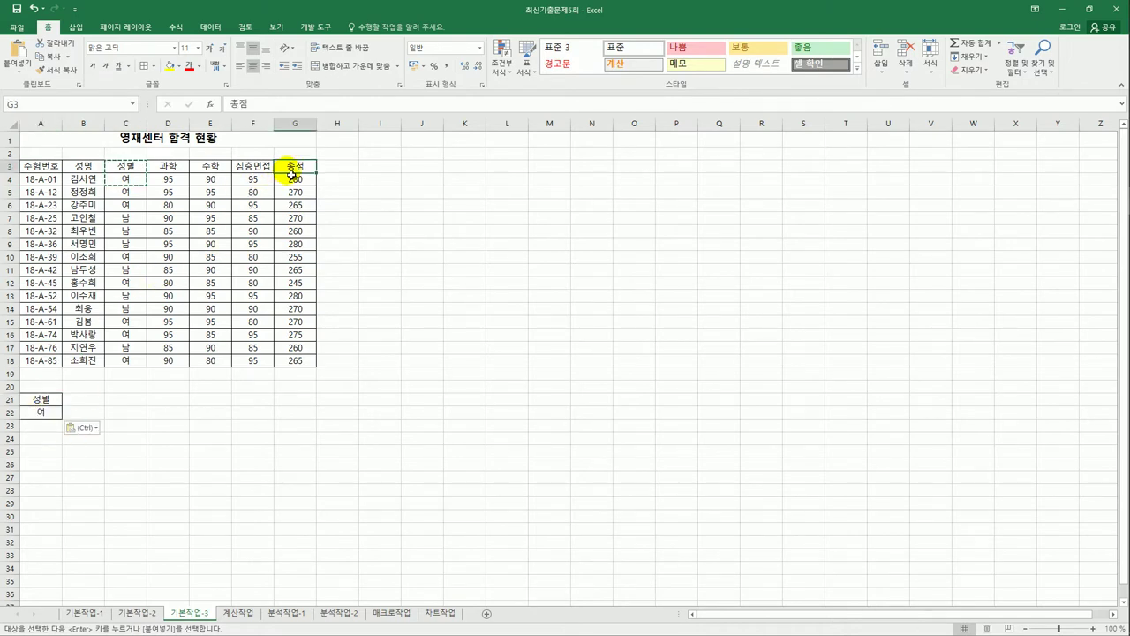
key(ctrl+c)
click(83, 399)
key(ctrl+v)
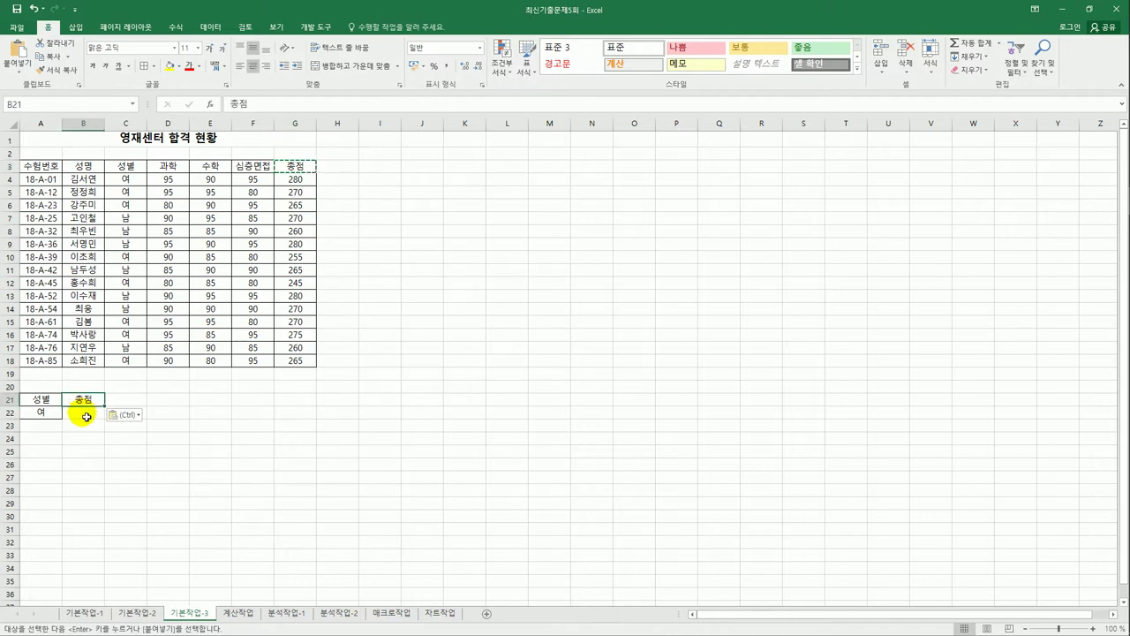
click(86, 416)
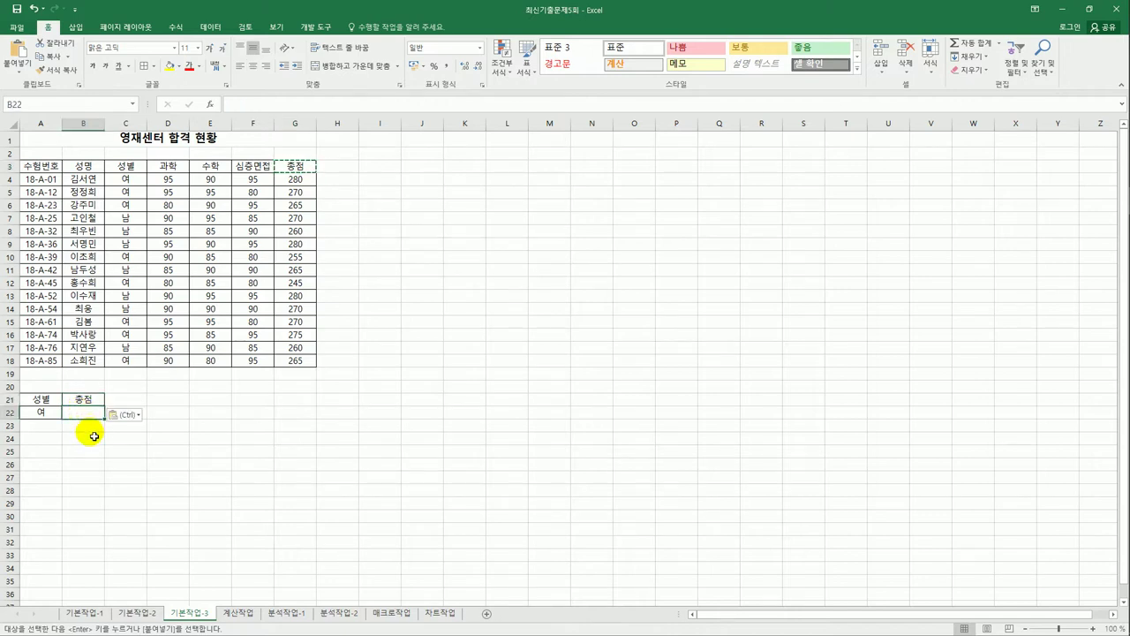
text(>=)
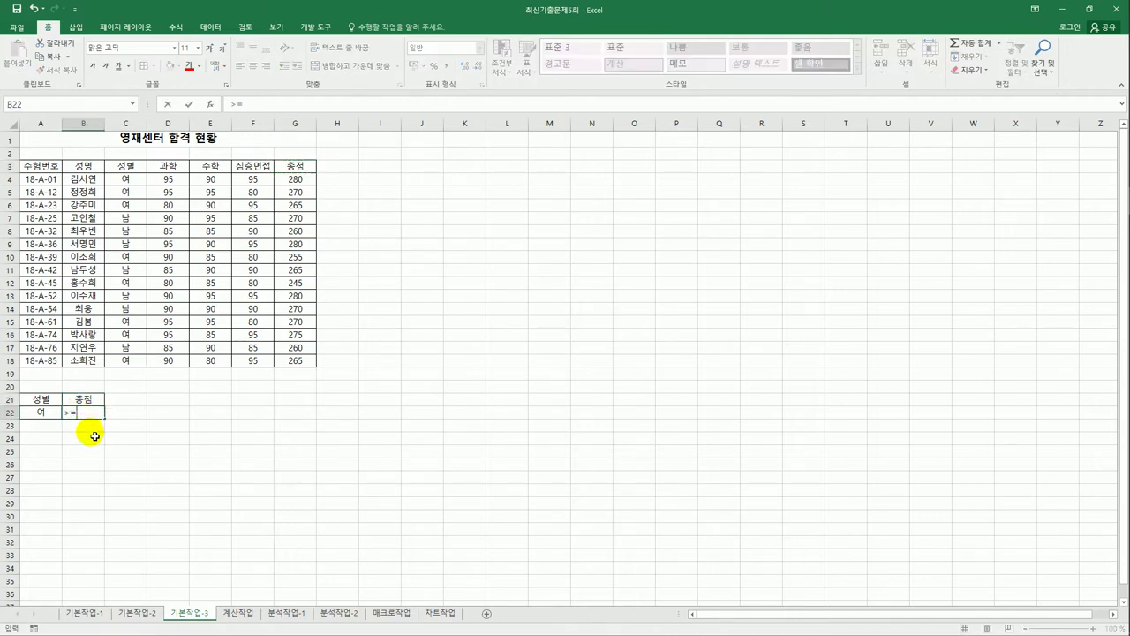
text(260)
key(Return)
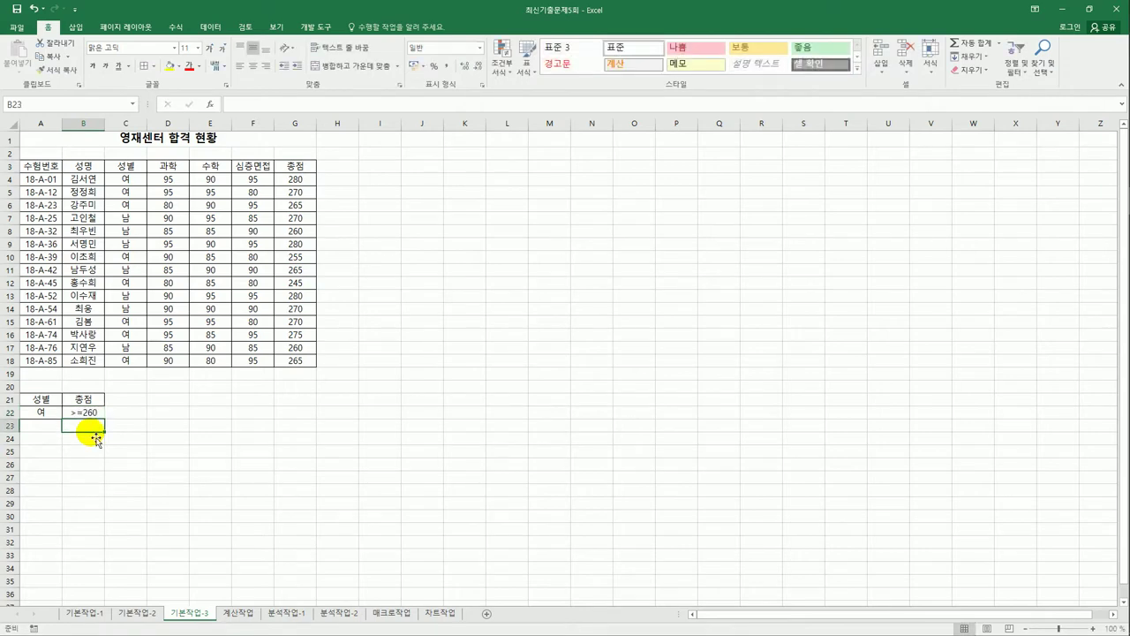
Step: Run an advanced filter on A3:G18 with criteria range A21:B22, copying the results to another location starting at A25
drag(36, 412, 89, 423)
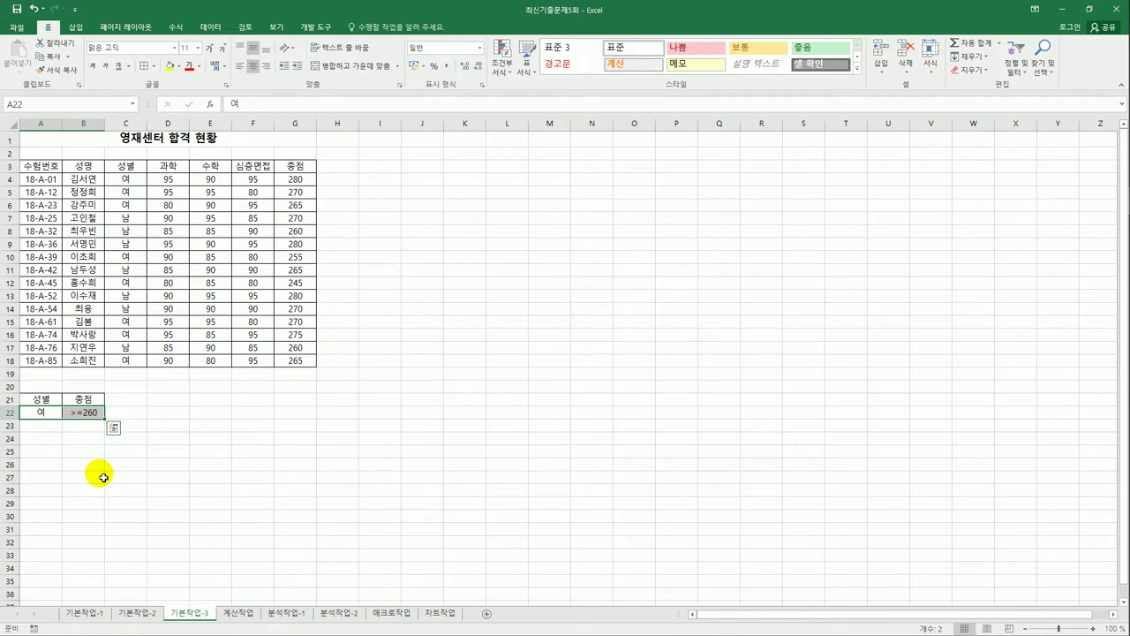
click(126, 348)
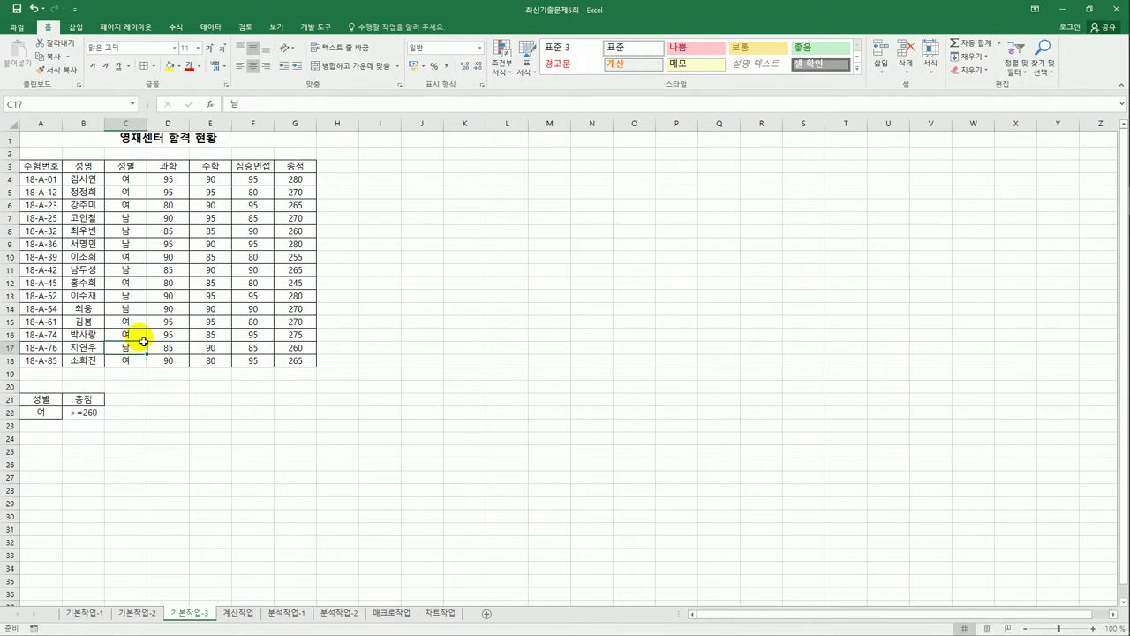
click(211, 27)
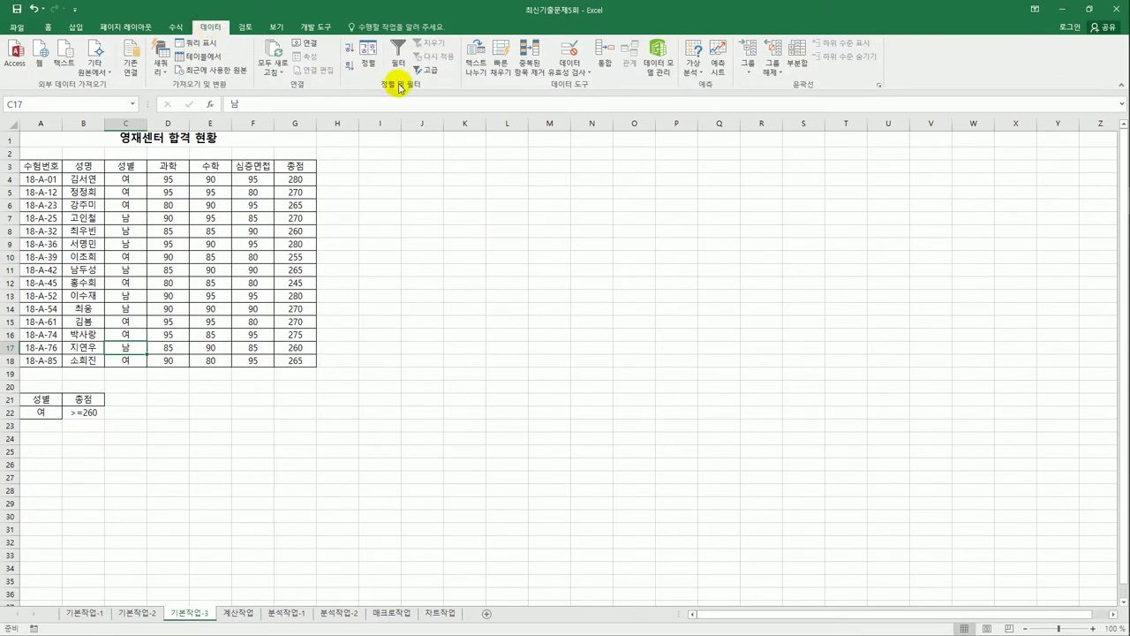
click(431, 70)
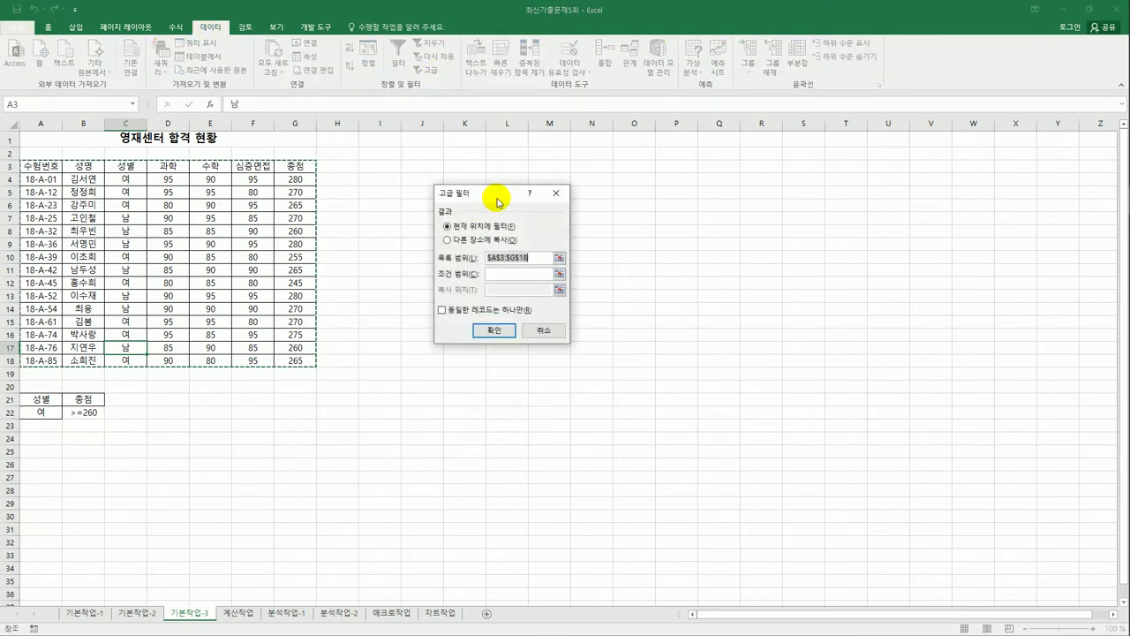
click(497, 273)
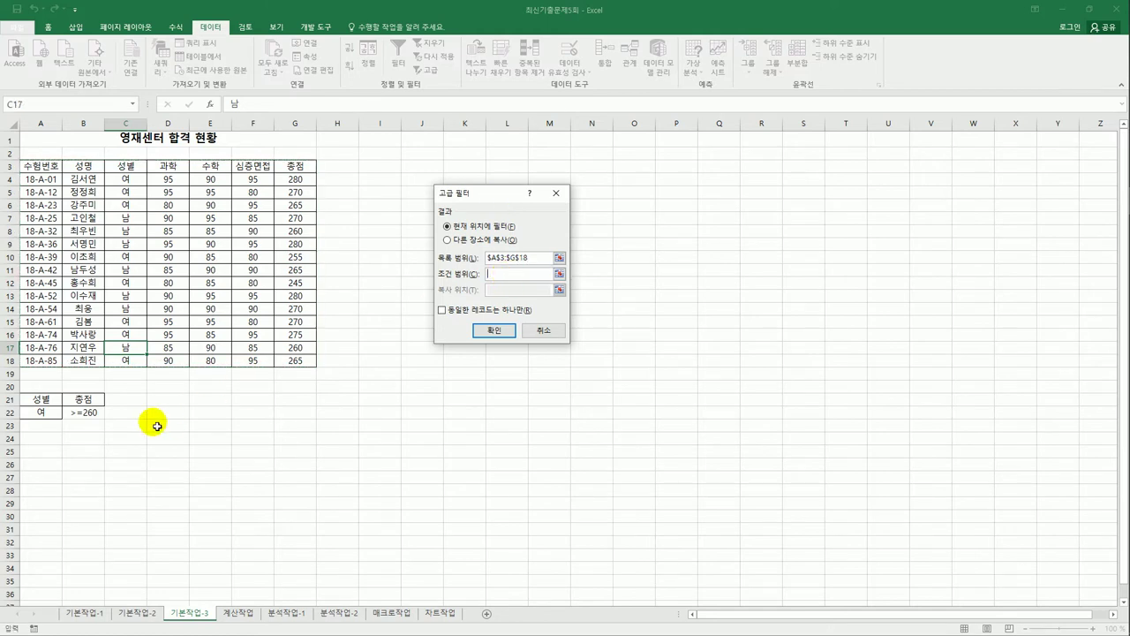
drag(45, 406, 91, 411)
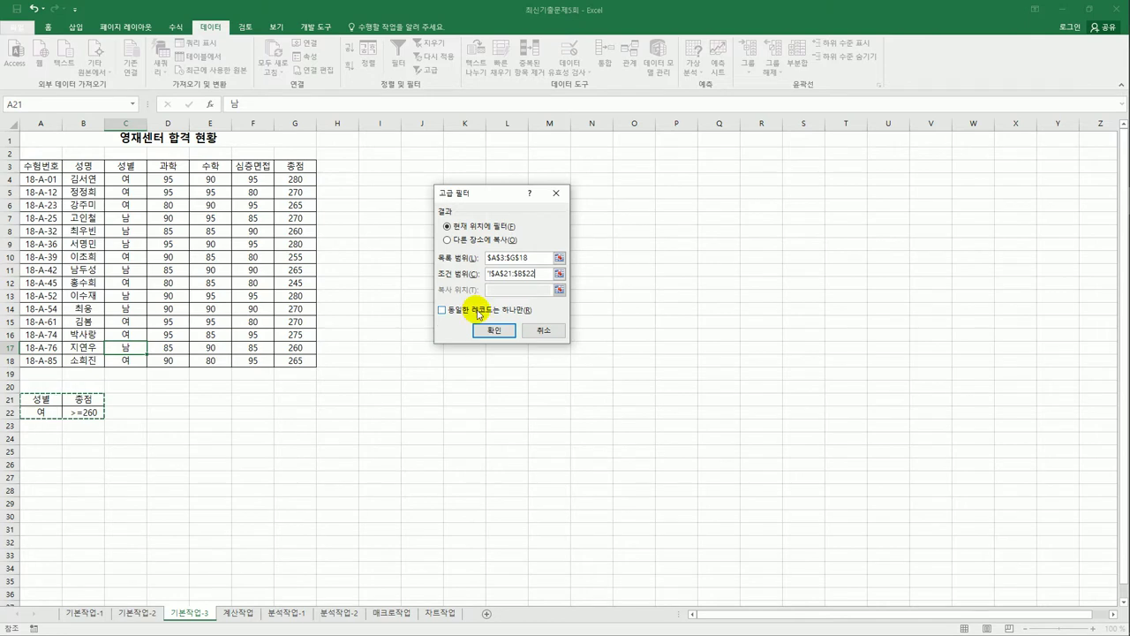
click(466, 239)
click(492, 290)
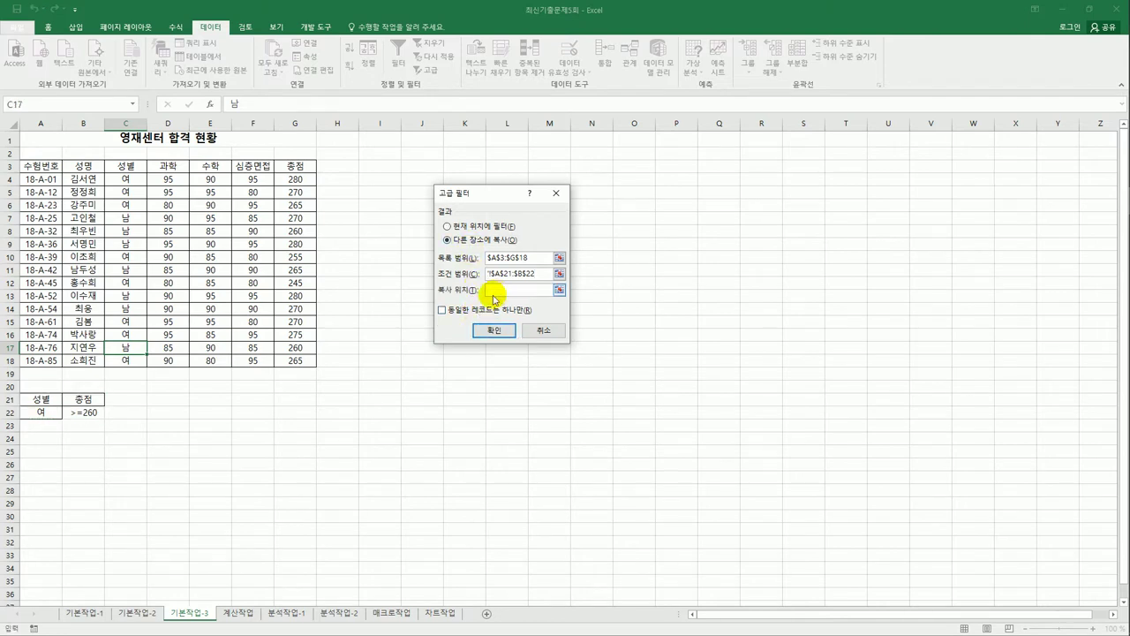
click(41, 449)
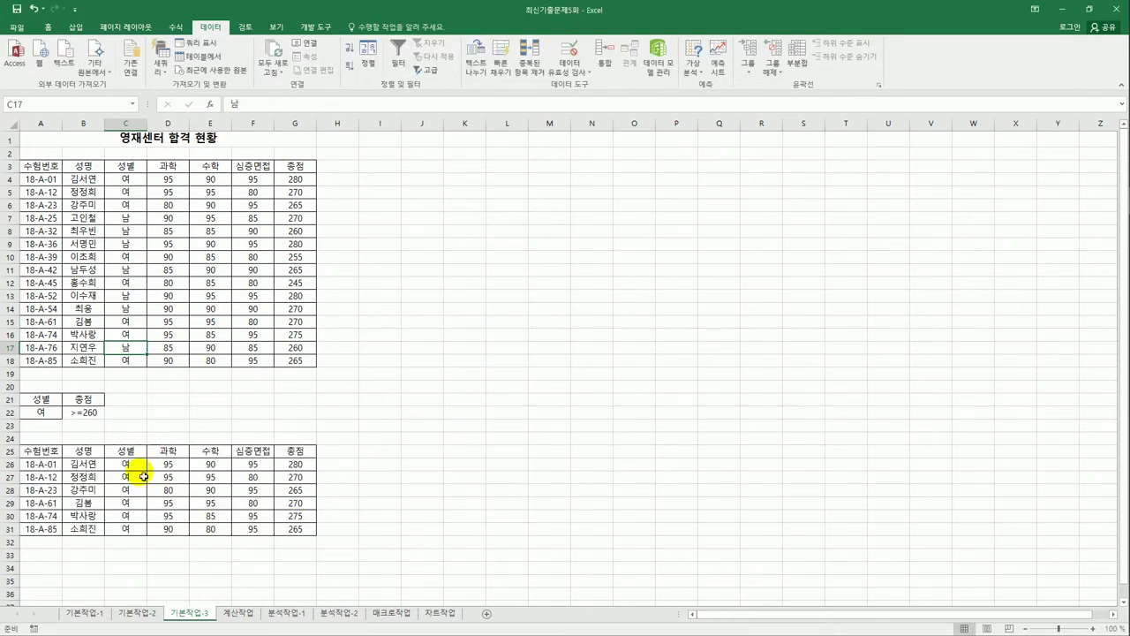
click(296, 529)
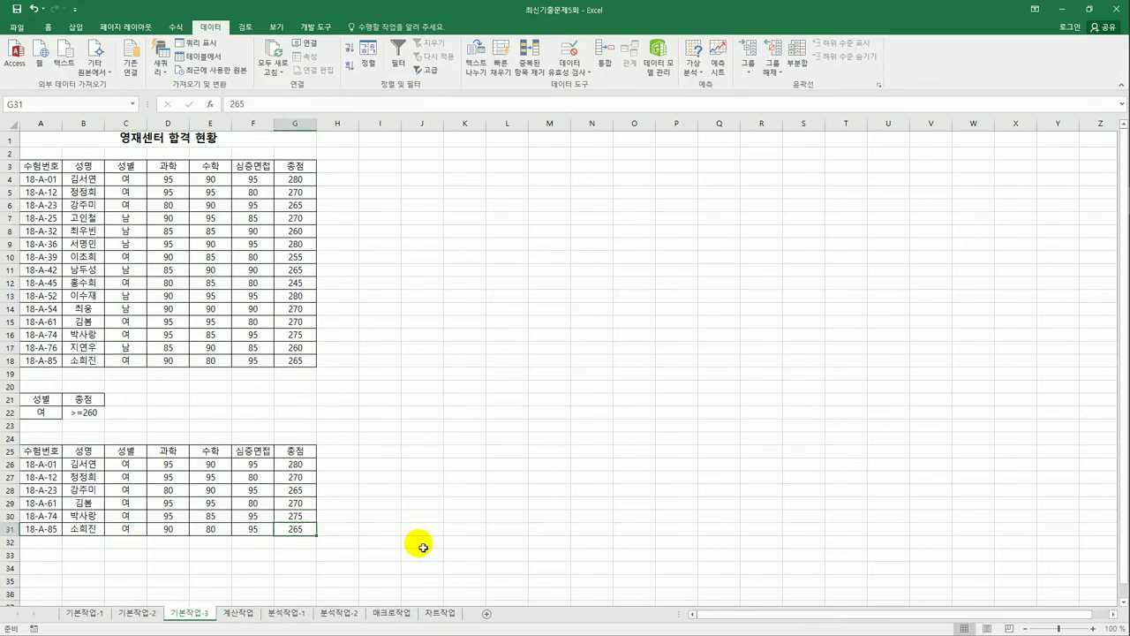
scroll(423, 547, down, 2)
scroll(423, 546, up, 2)
Step: Open the 계산작업 sheet and go over the first candidate's 3월, 4월 and 5월 scores in B3:D3
click(237, 612)
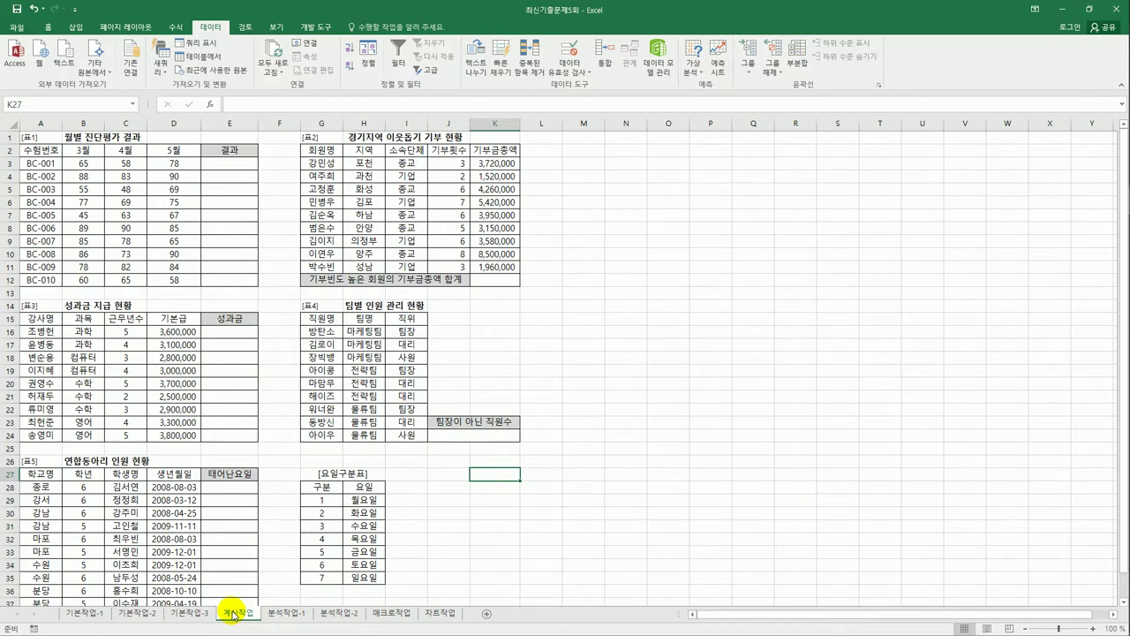
click(246, 167)
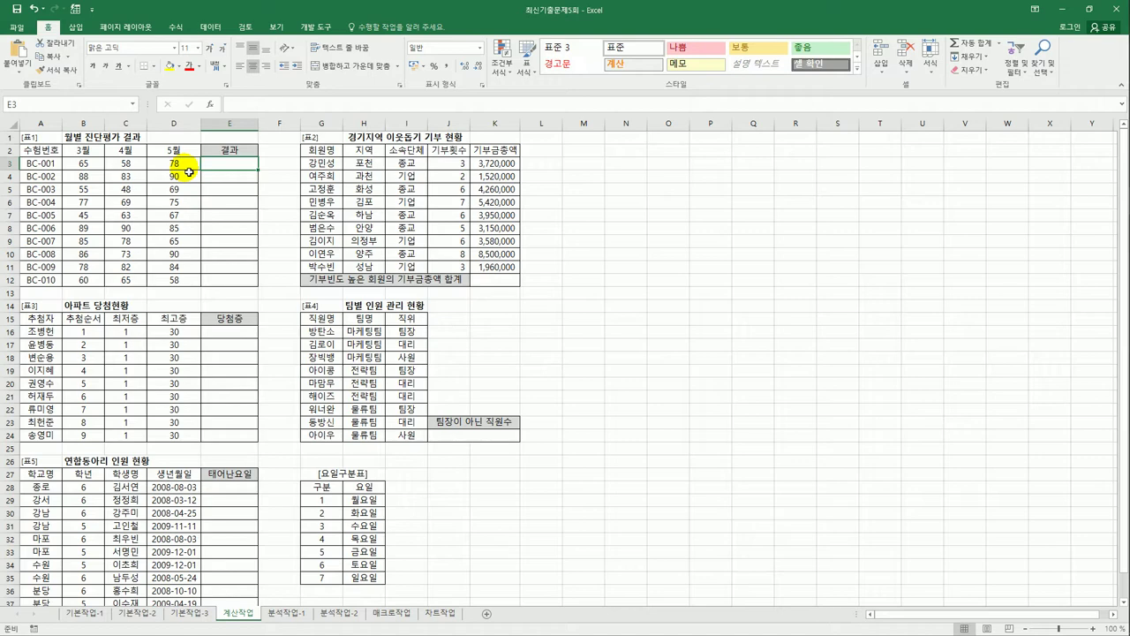
click(99, 166)
click(126, 166)
click(165, 167)
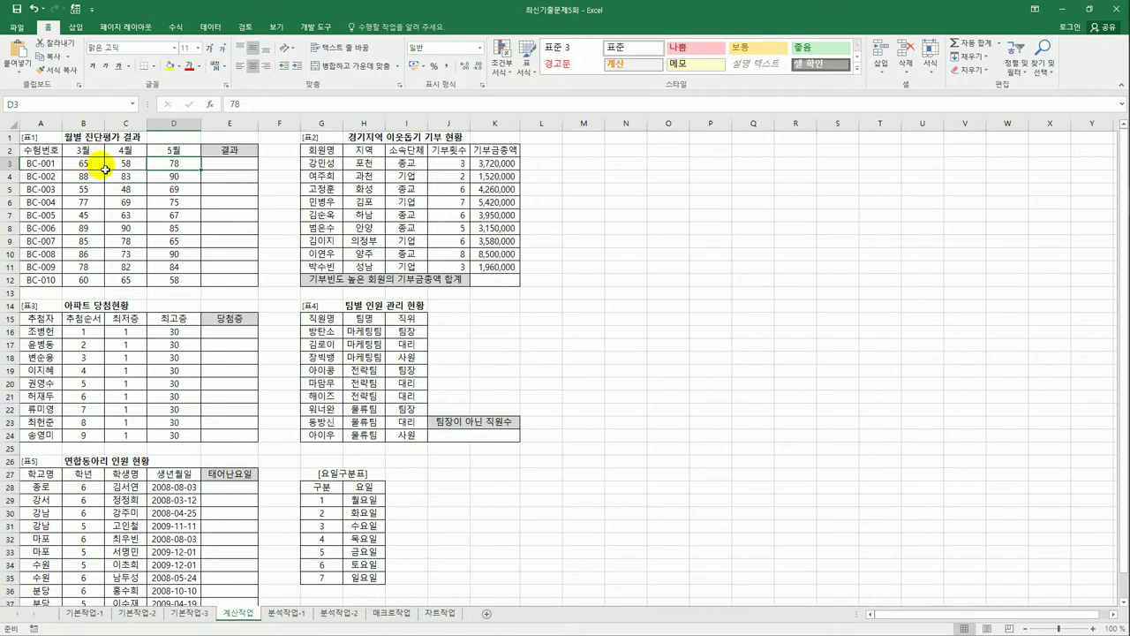
Step: Enter the formula =OR(B3>=85,C3>=85,D3>=85) in E3, the first 결과 cell of 표1
click(236, 166)
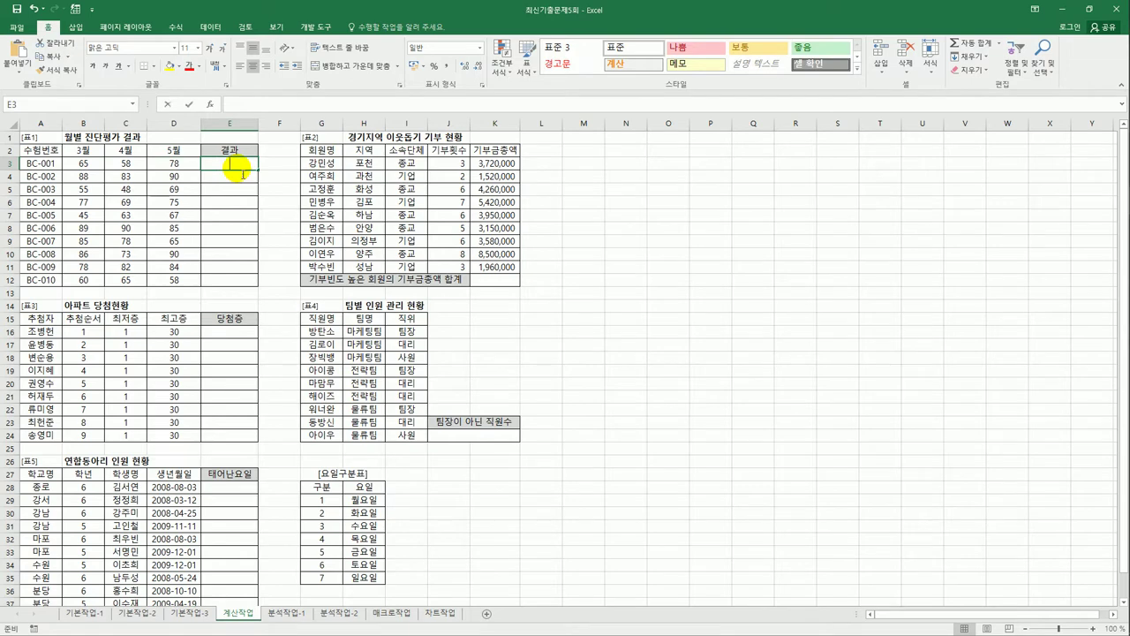
text(=)
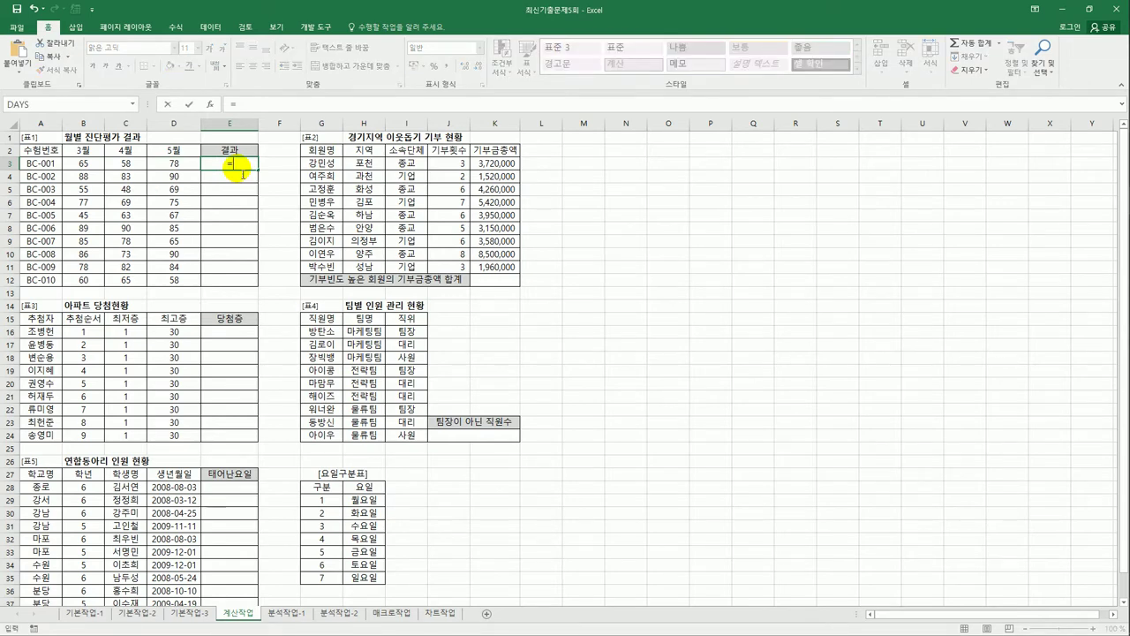
text(or)
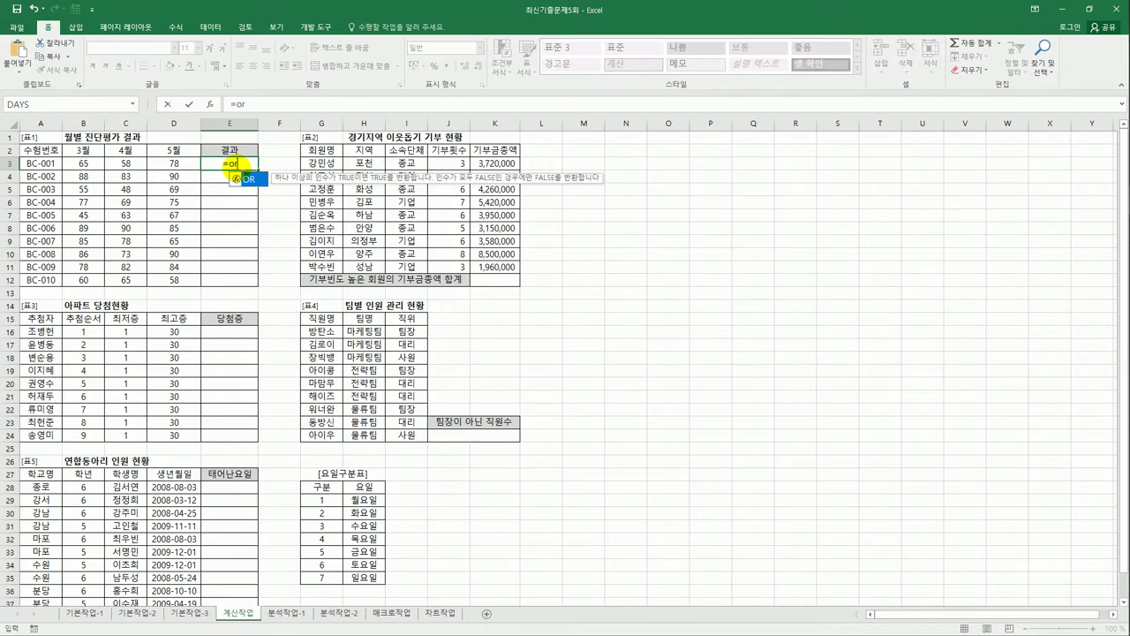
key(Tab)
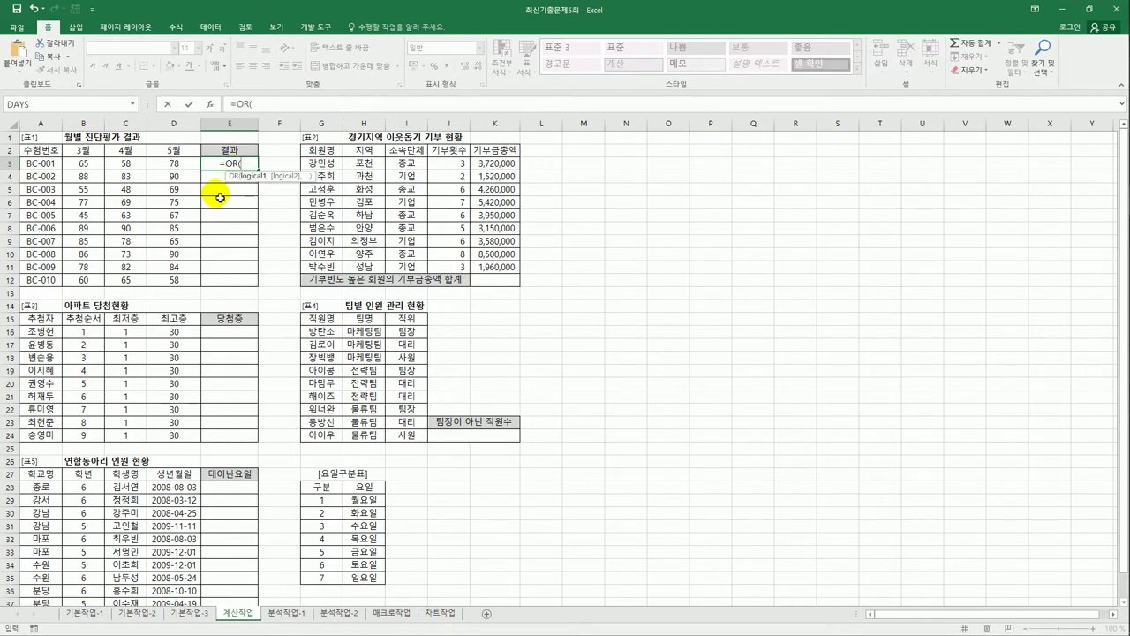
click(91, 166)
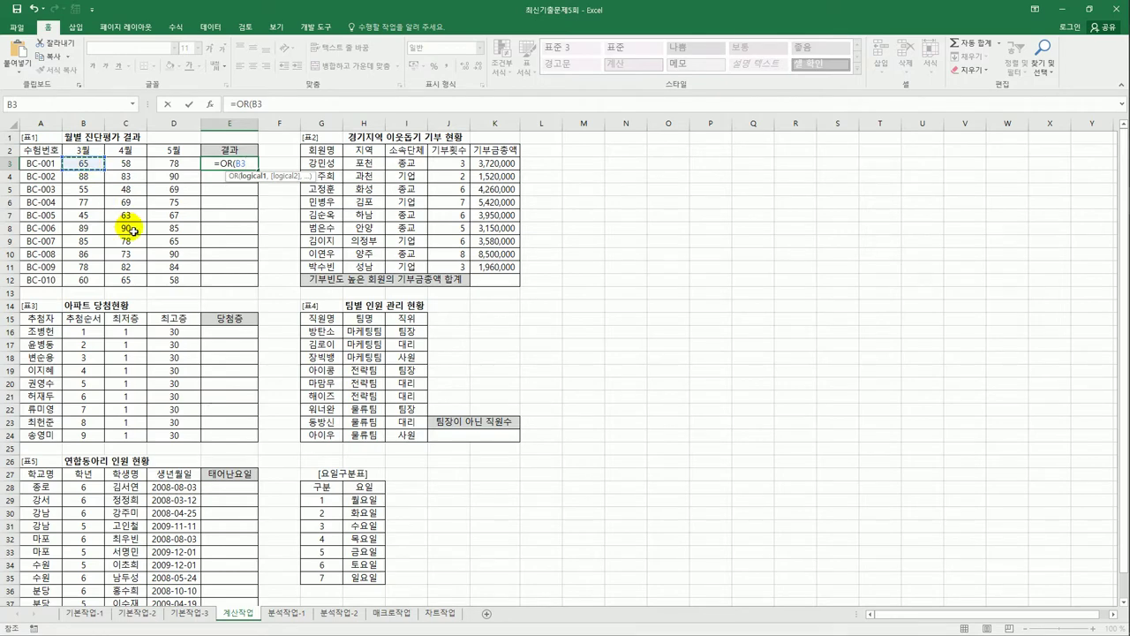
text(>=85,)
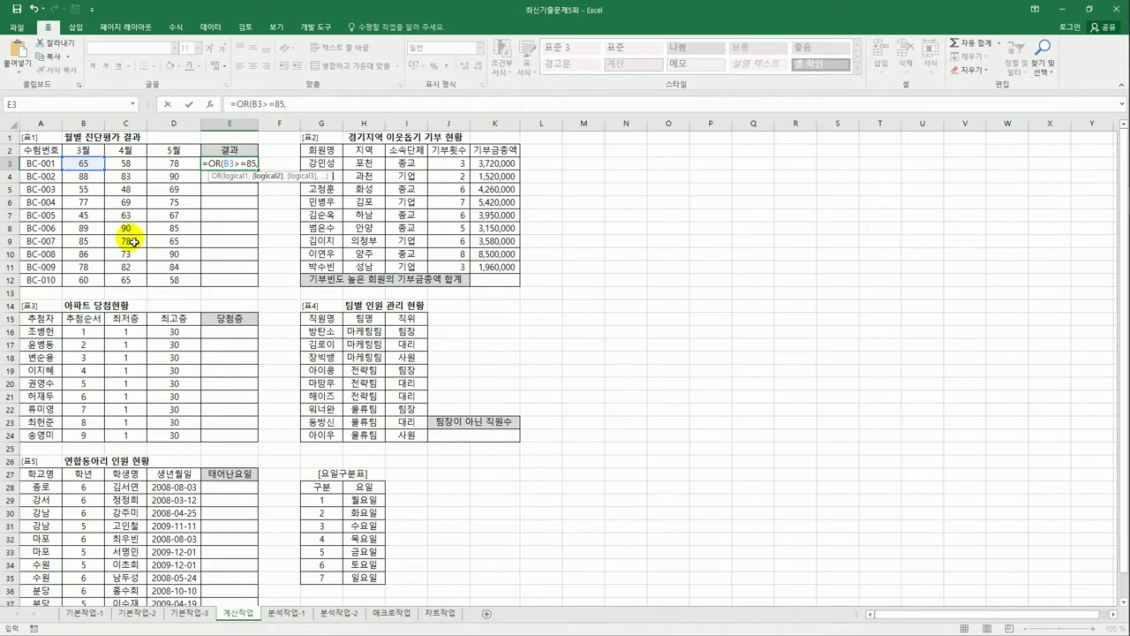
click(121, 168)
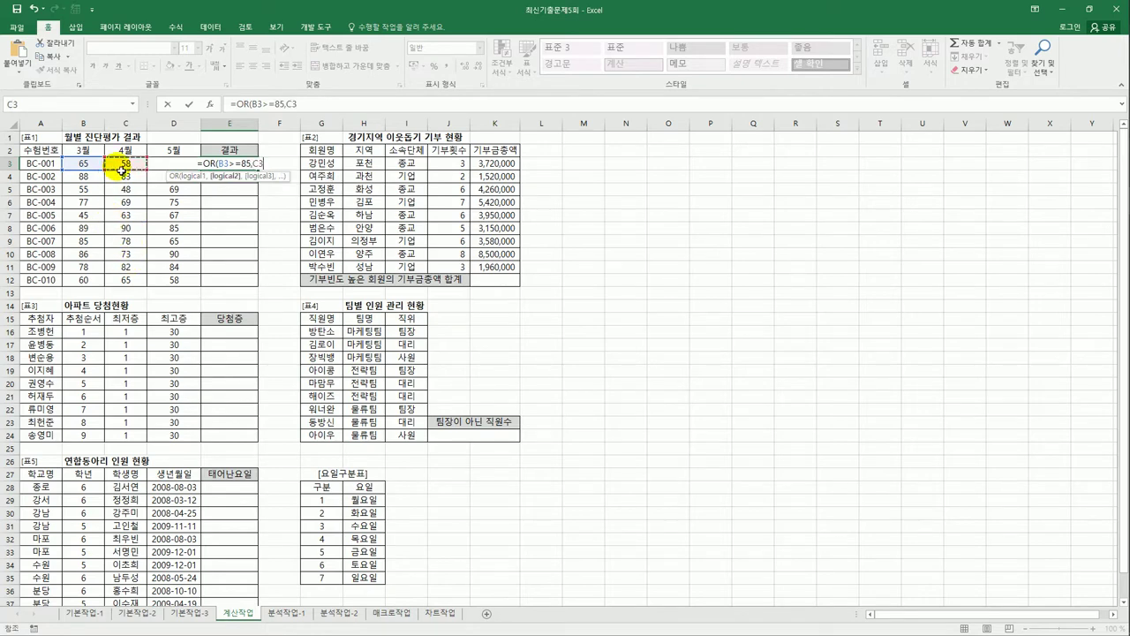
text(>=)
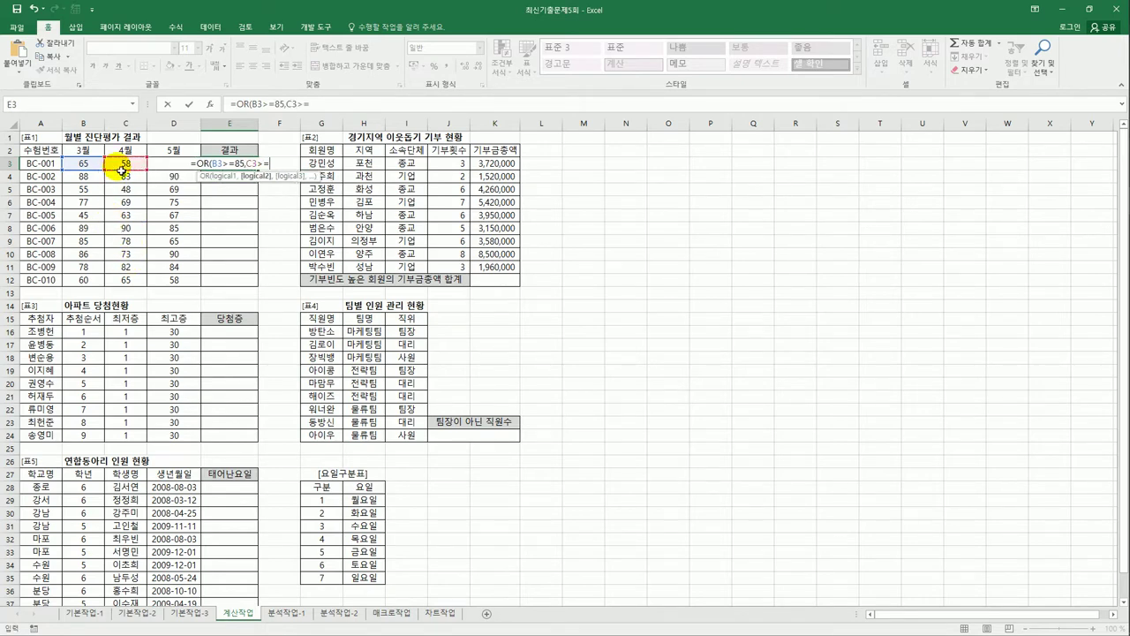
text(85,)
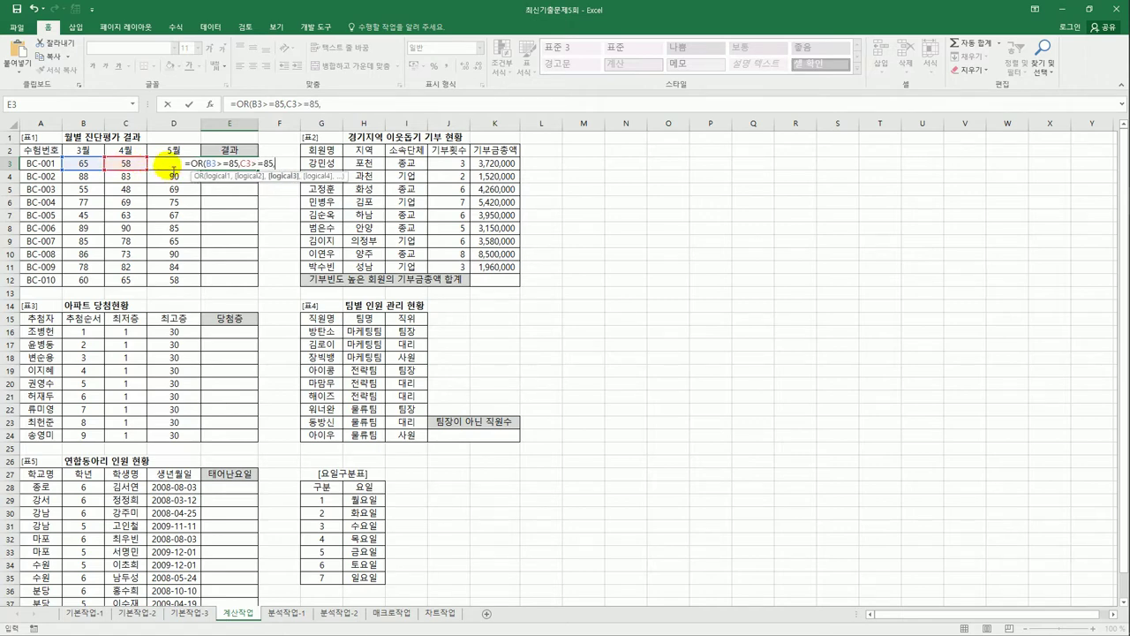
key(Left)
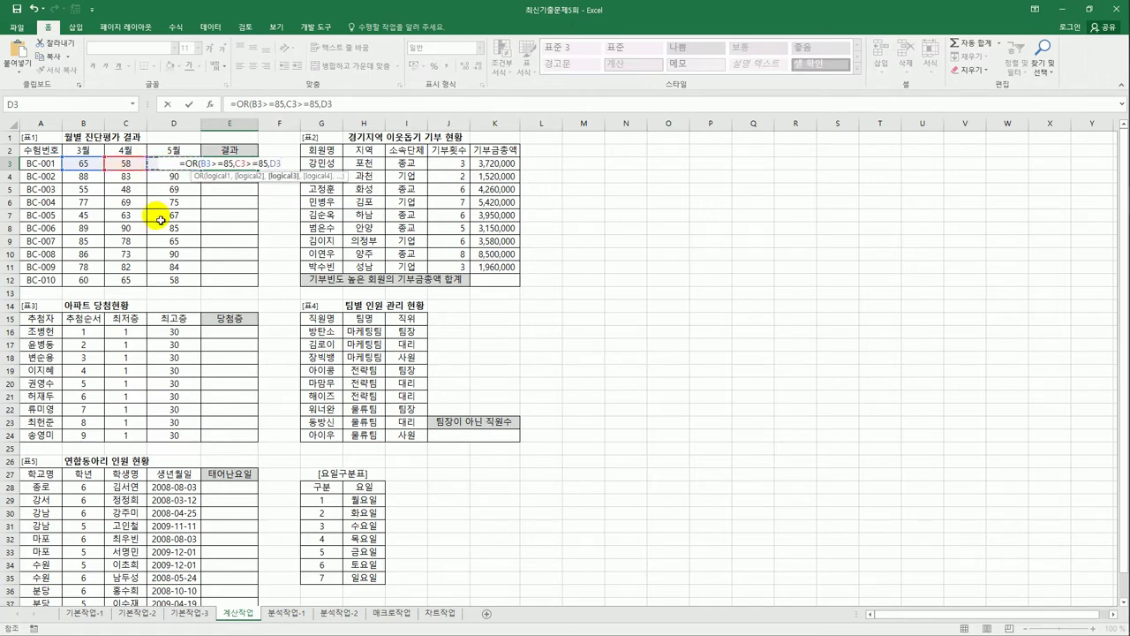
text(>=8)
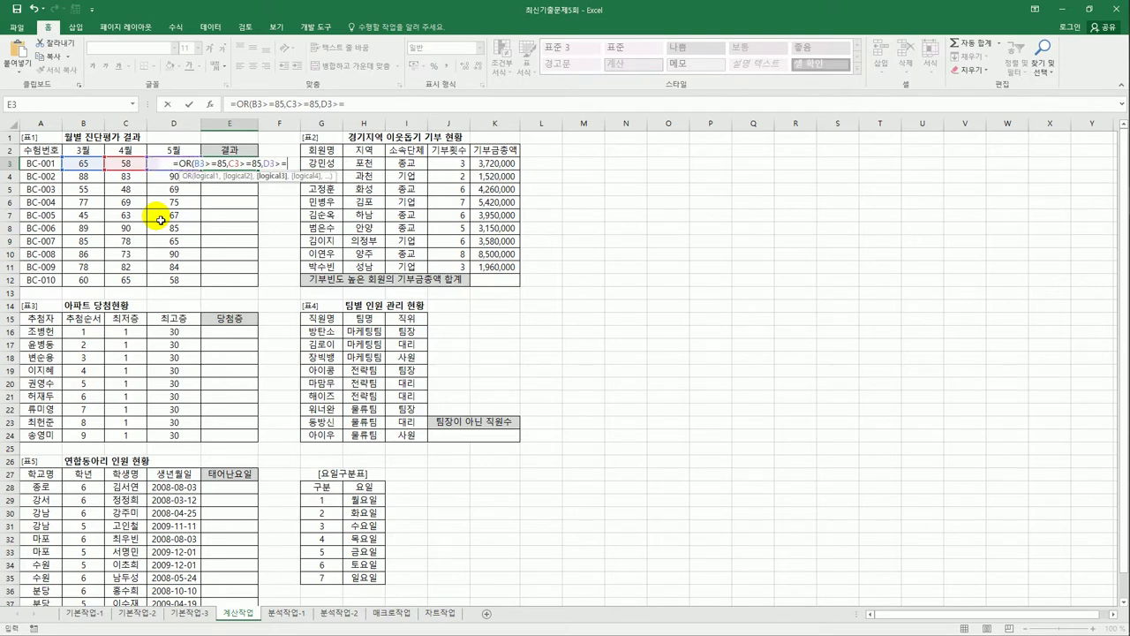
text(5)
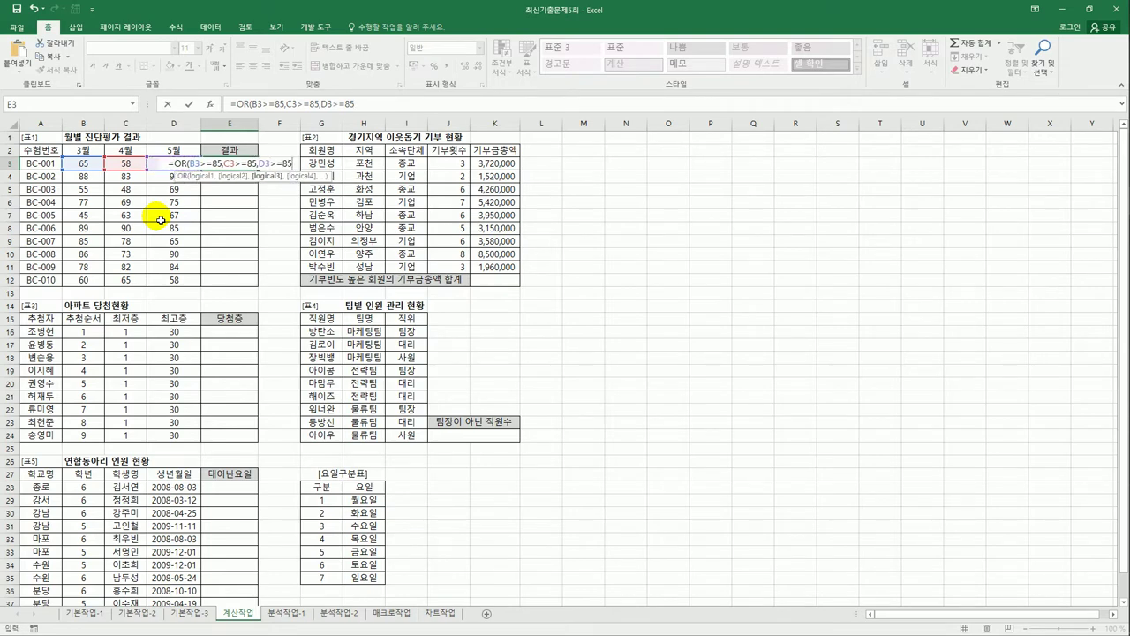
text())
key(Return)
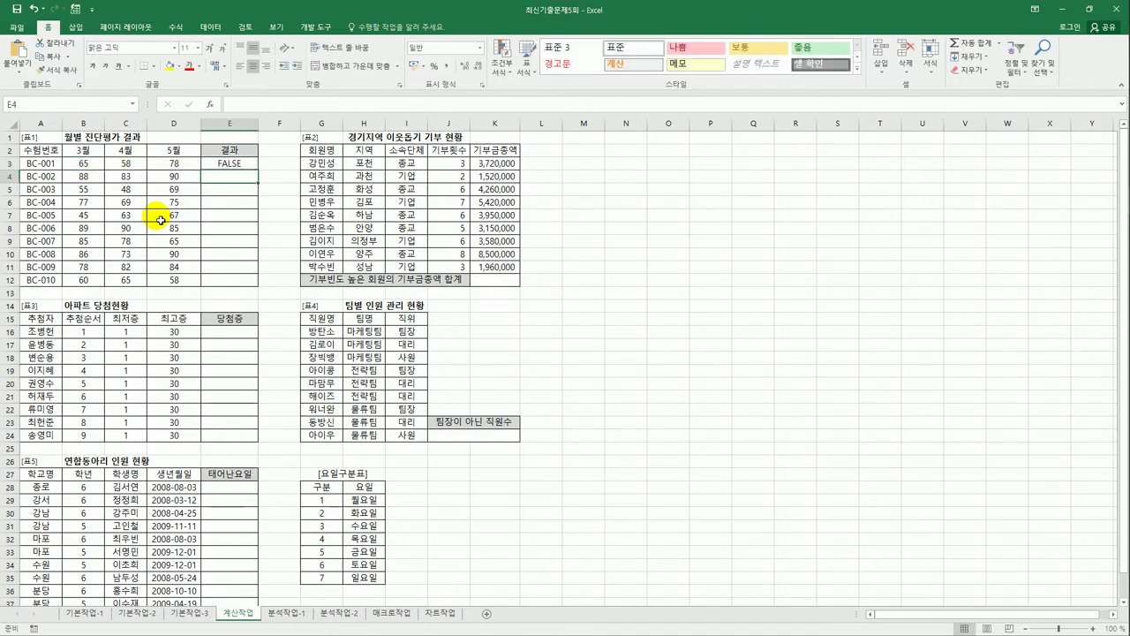
Step: Copy the OR formula from E3 down the 결과 column to E12
key(Up)
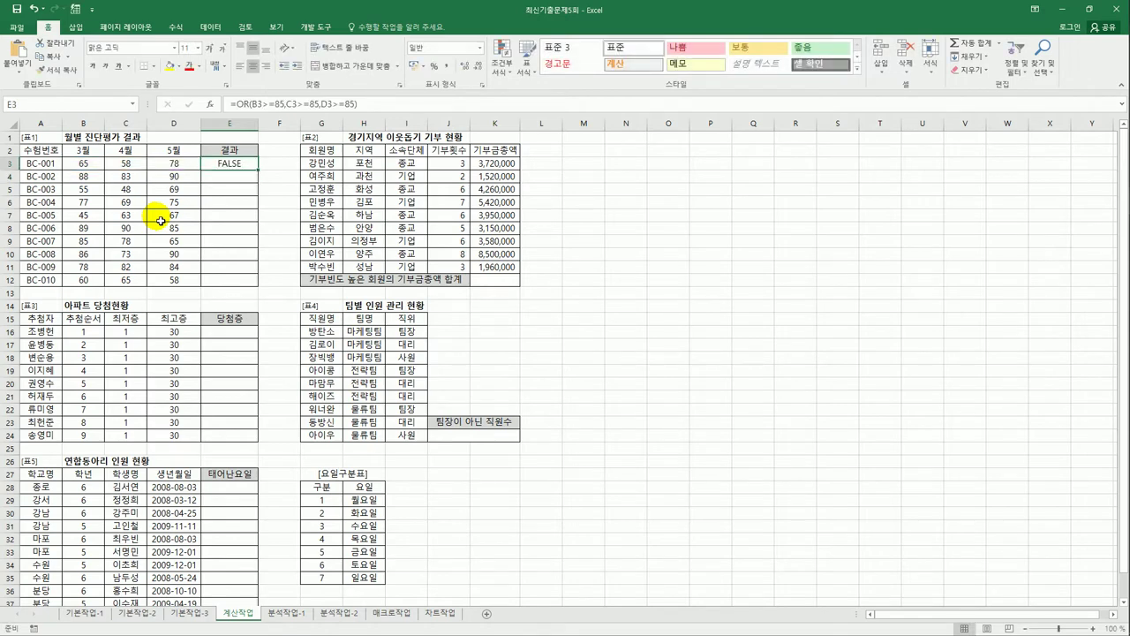
click(83, 164)
drag(83, 165, 179, 164)
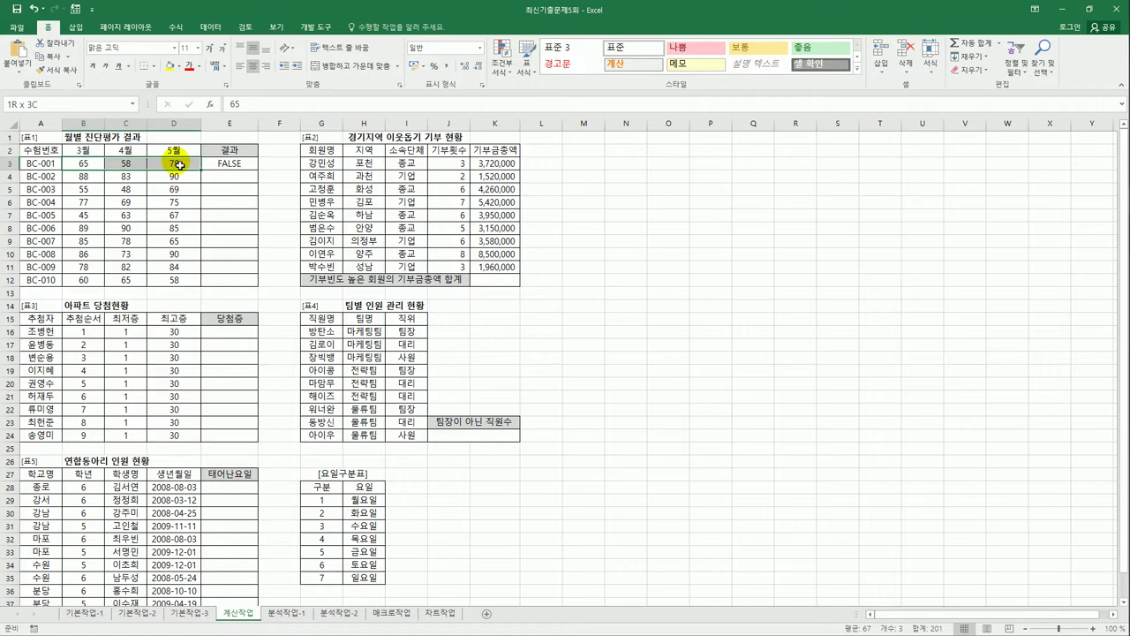
click(225, 165)
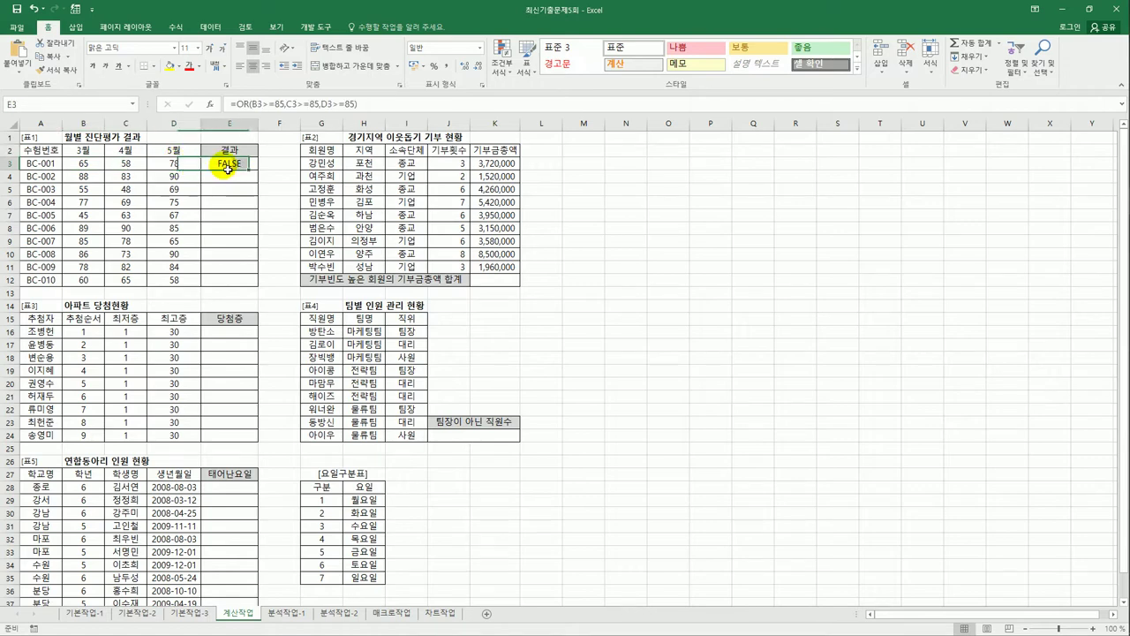
drag(260, 171, 262, 291)
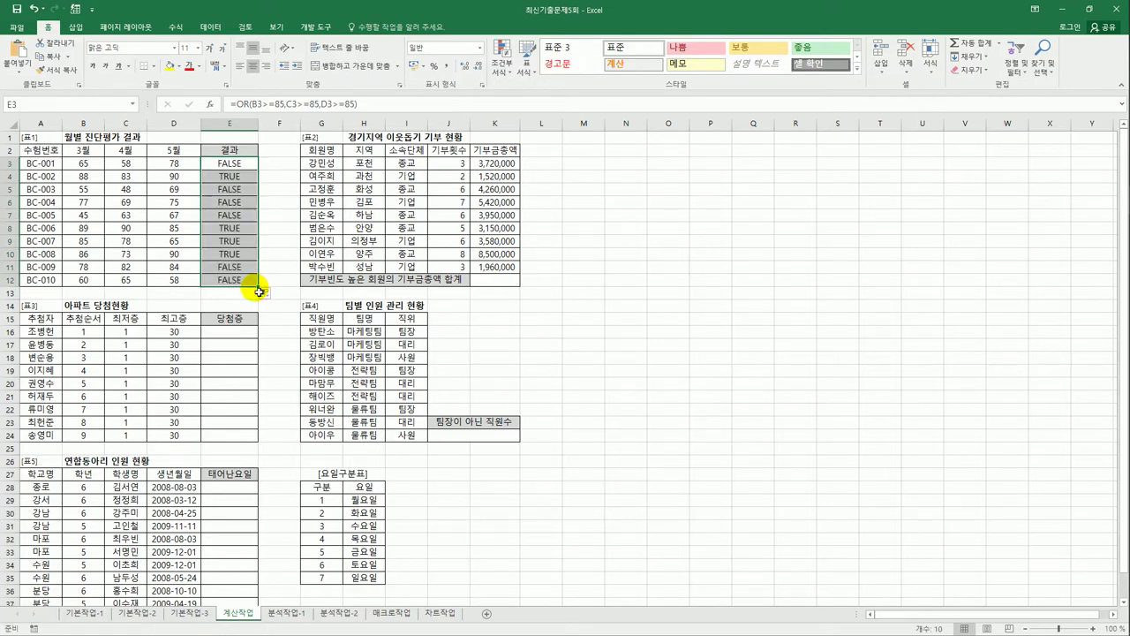
Step: Check the OR results in E4, E8 and E9 against the monthly scores in the same rows
click(230, 177)
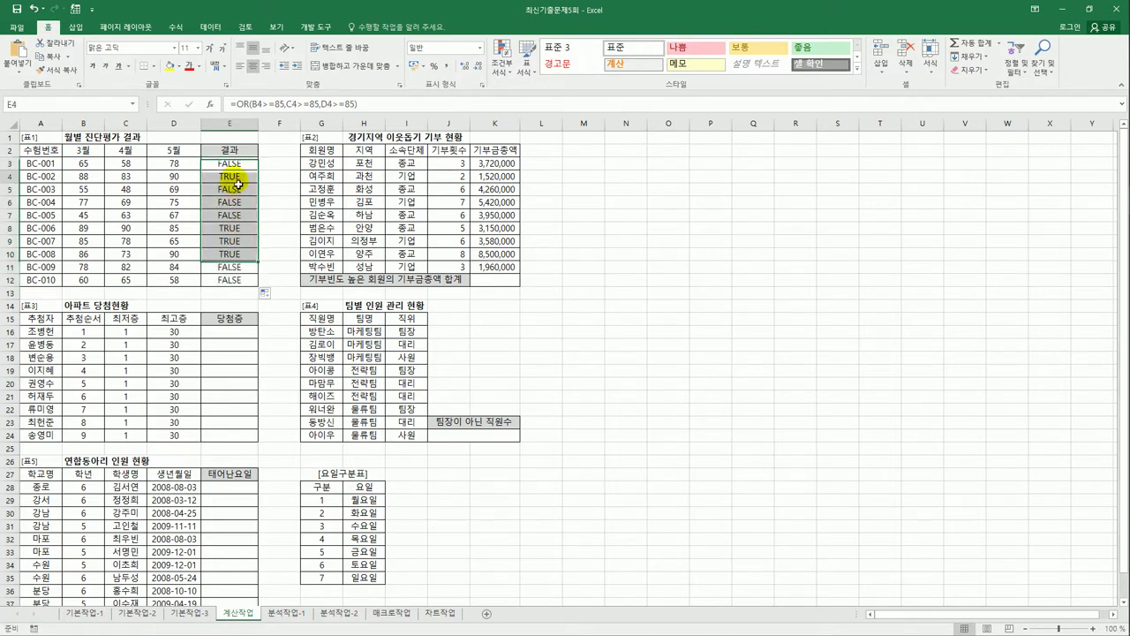
click(171, 178)
click(89, 176)
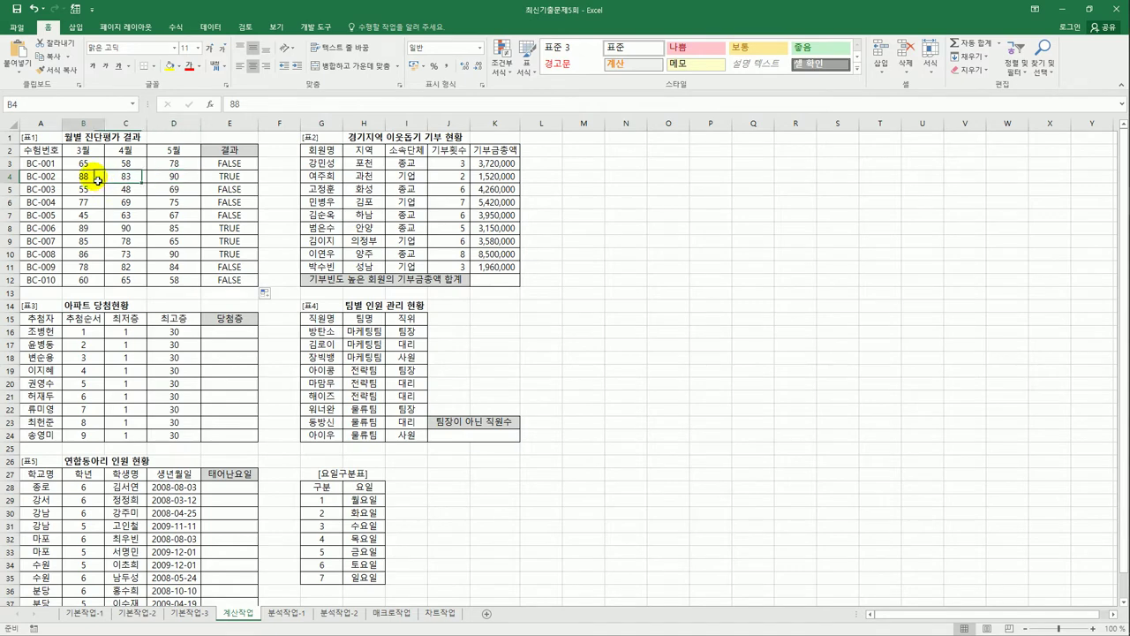
click(227, 227)
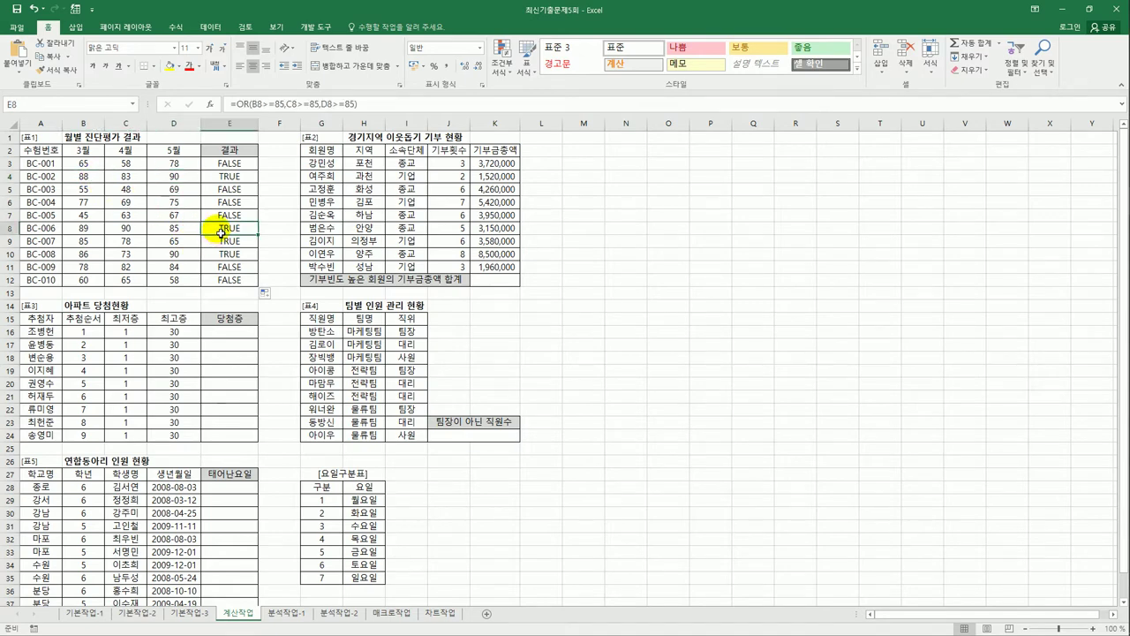
click(89, 229)
shift+click(159, 228)
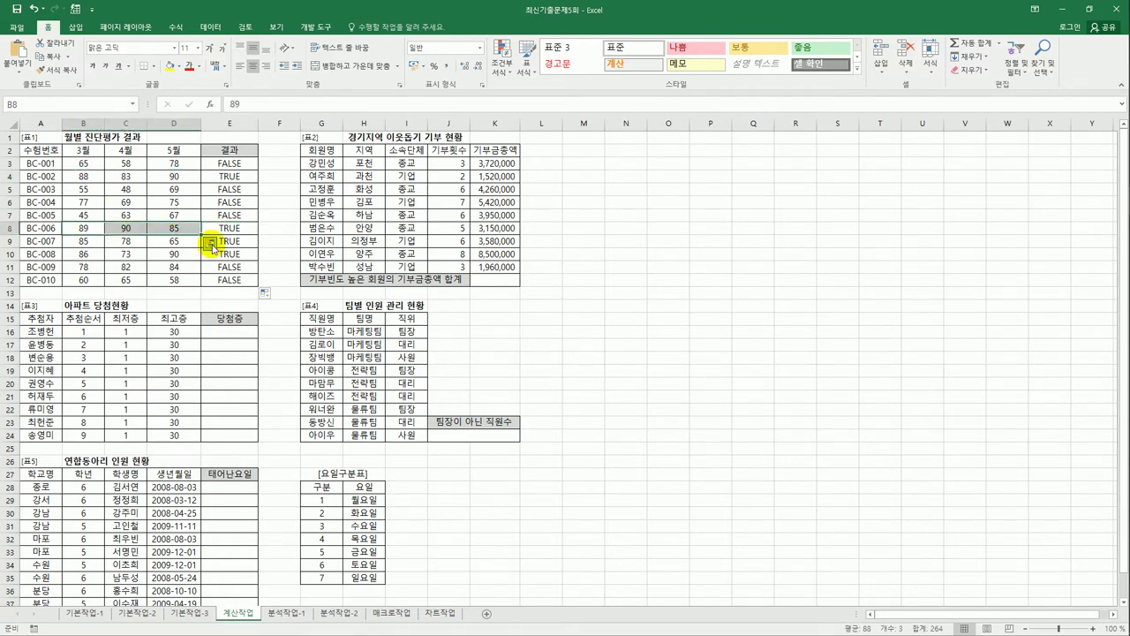
click(232, 241)
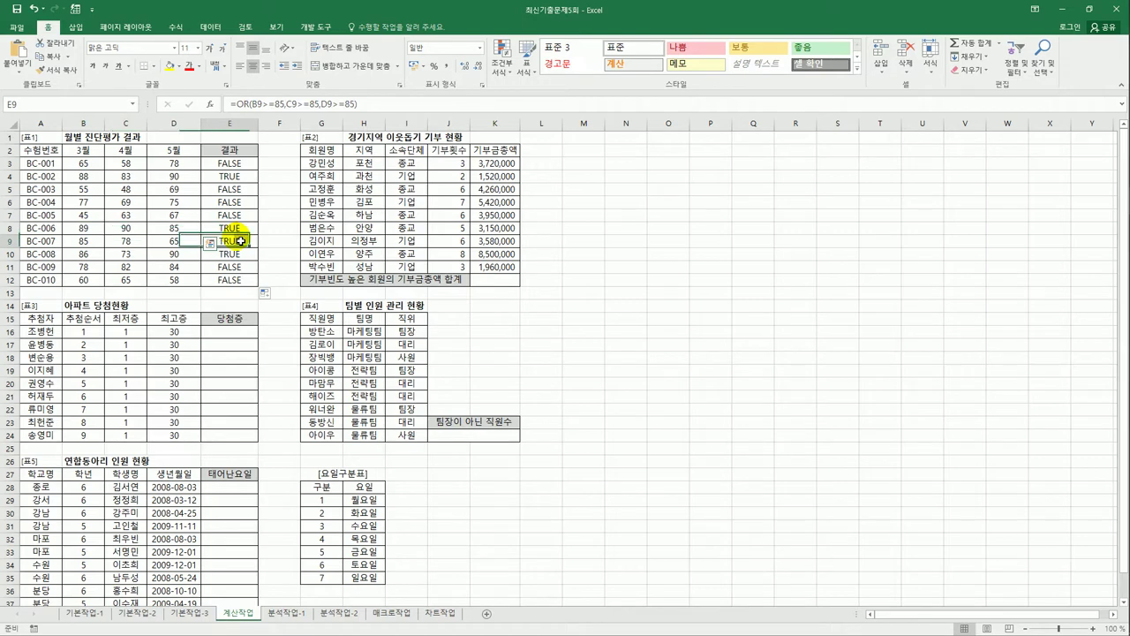
click(95, 247)
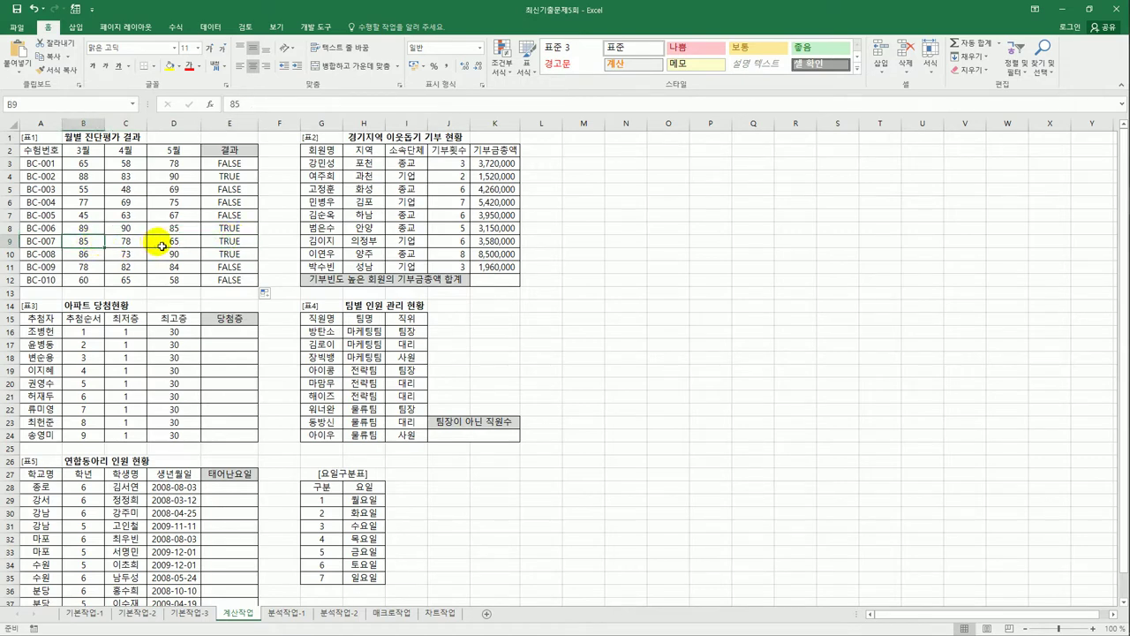
Step: Wrap E3's OR test in an IF function that returns "합격" when true and "불합격" when false, and copy it down to E12
click(225, 166)
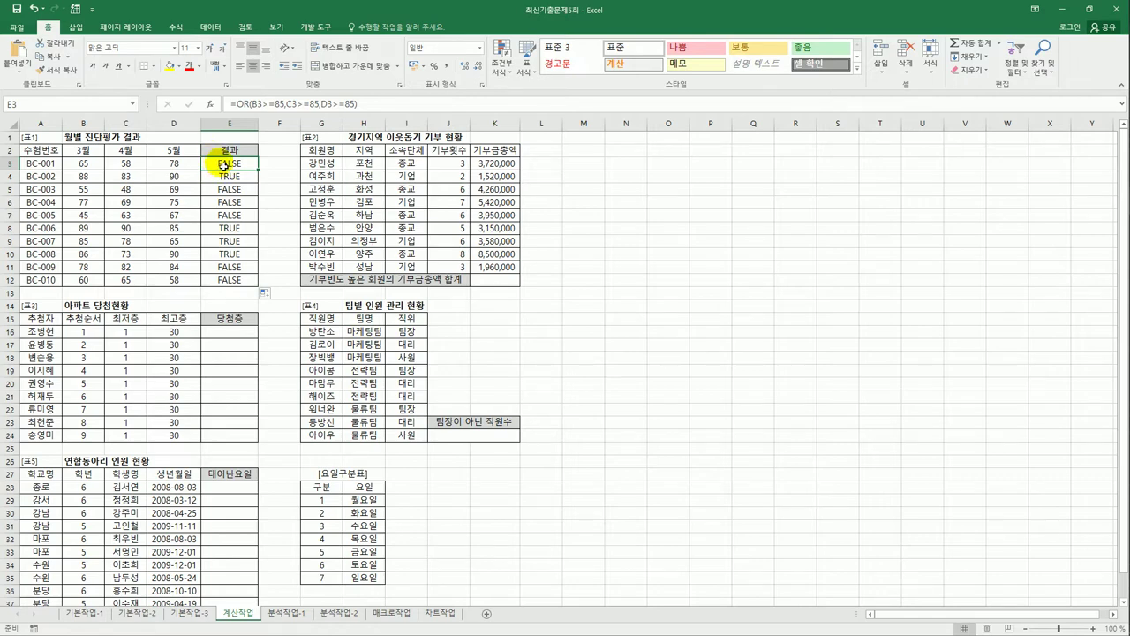
click(229, 104)
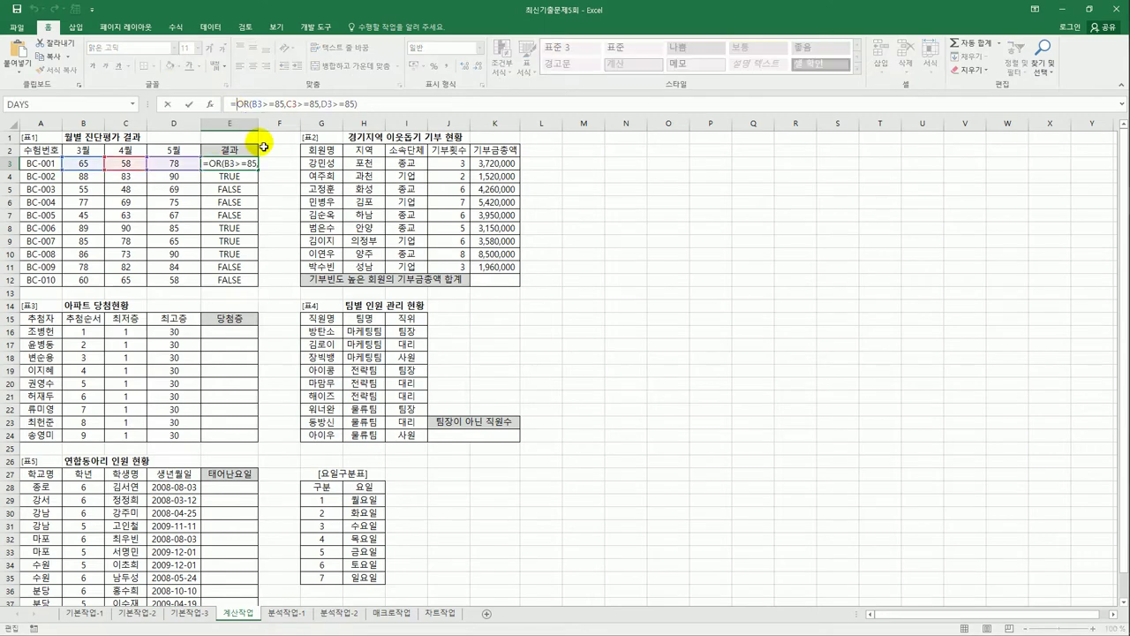
text(IF()
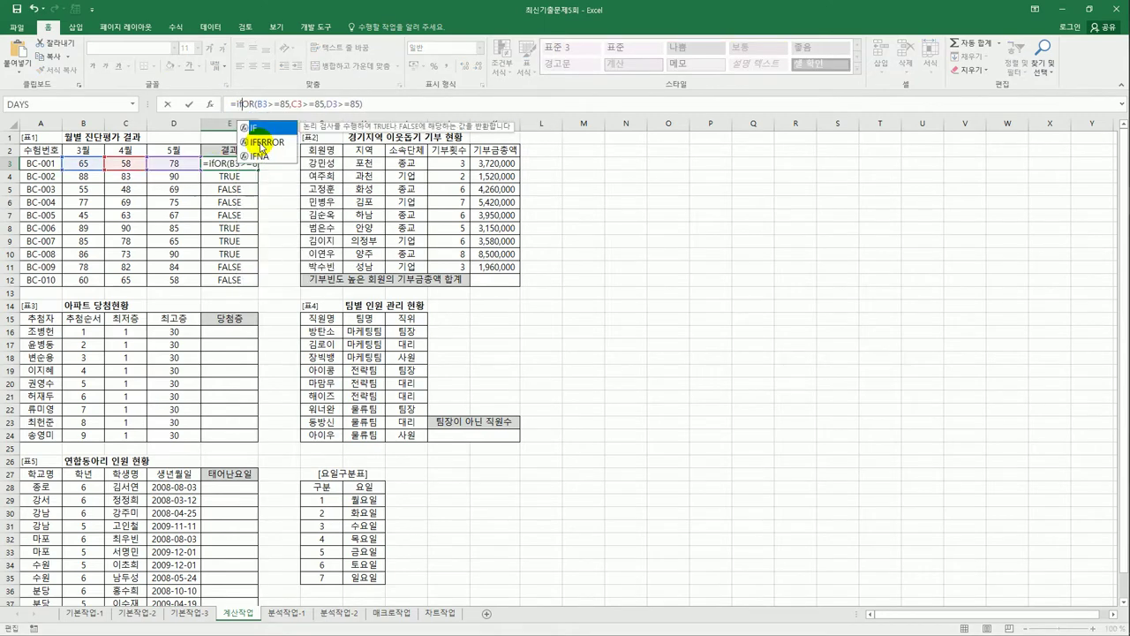
click(369, 103)
text(,)
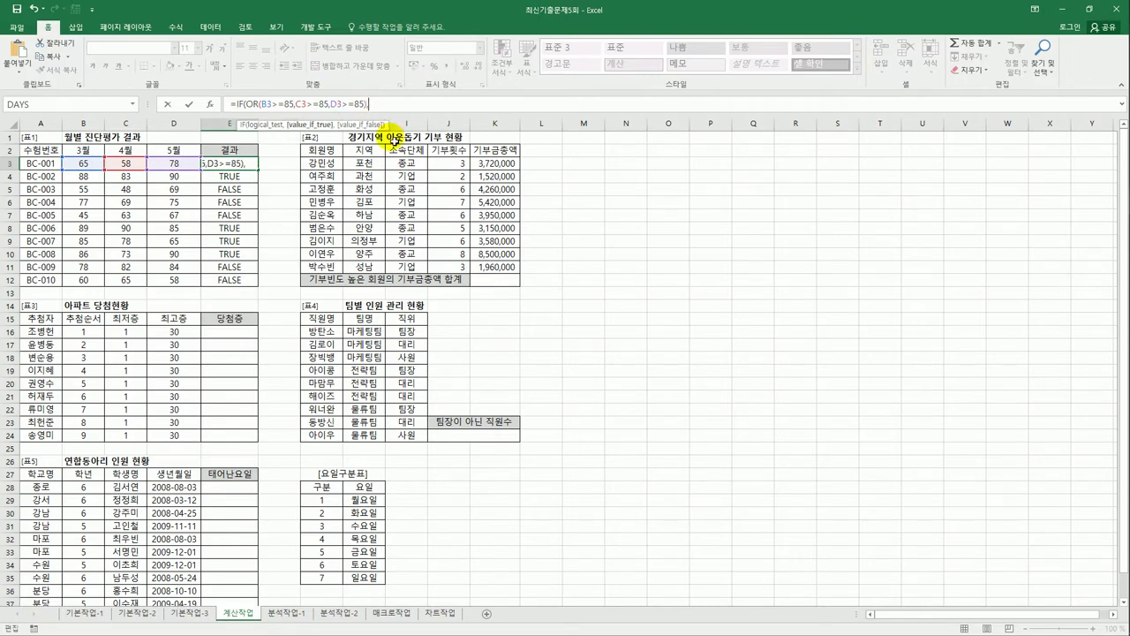
text("합격)
text(","ㅂ)
text(불)
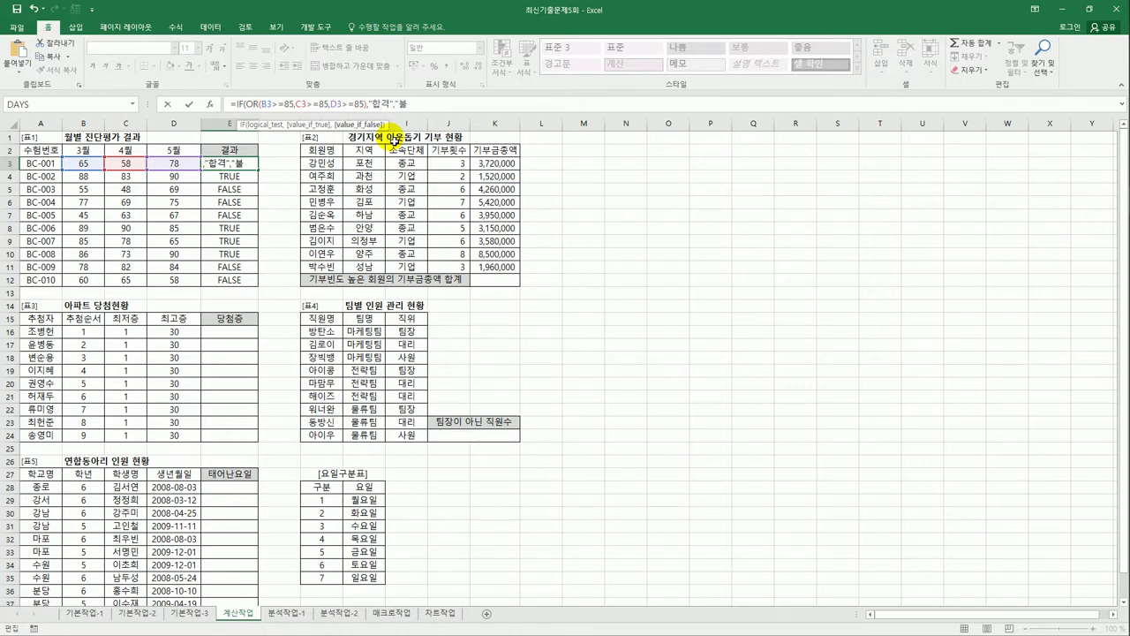
text(합격")
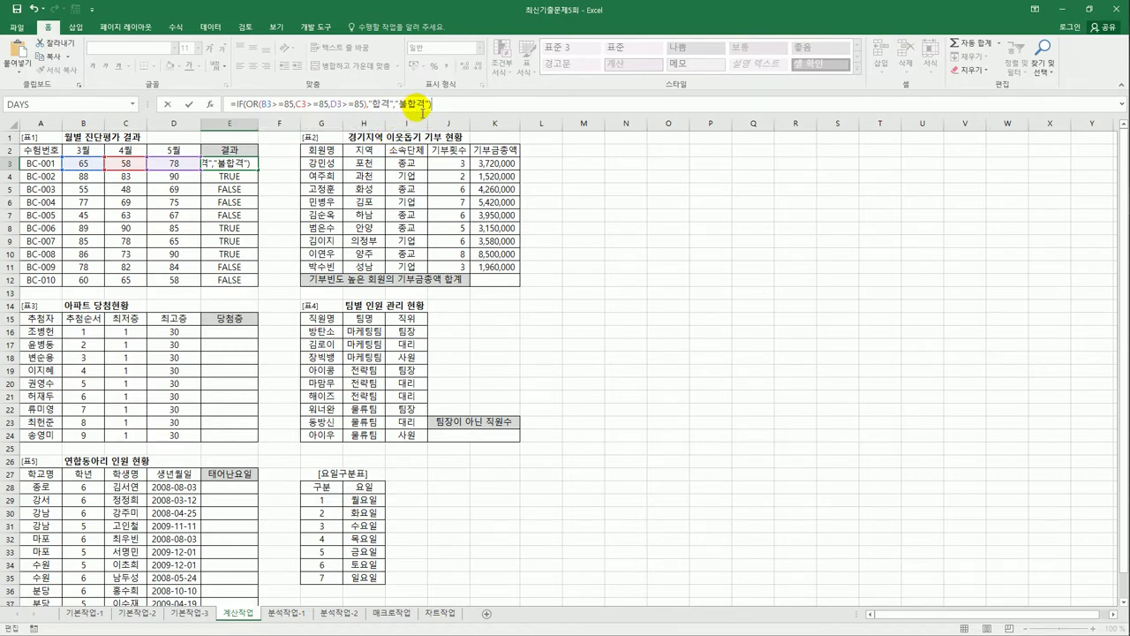
key(ctrl+Return)
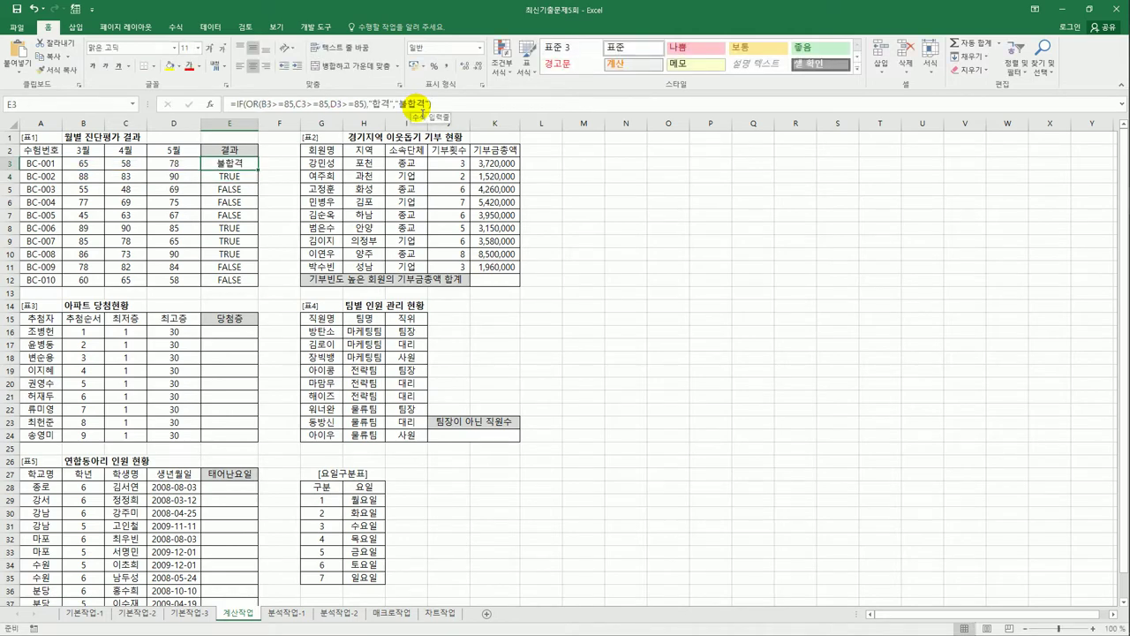
drag(259, 171, 261, 288)
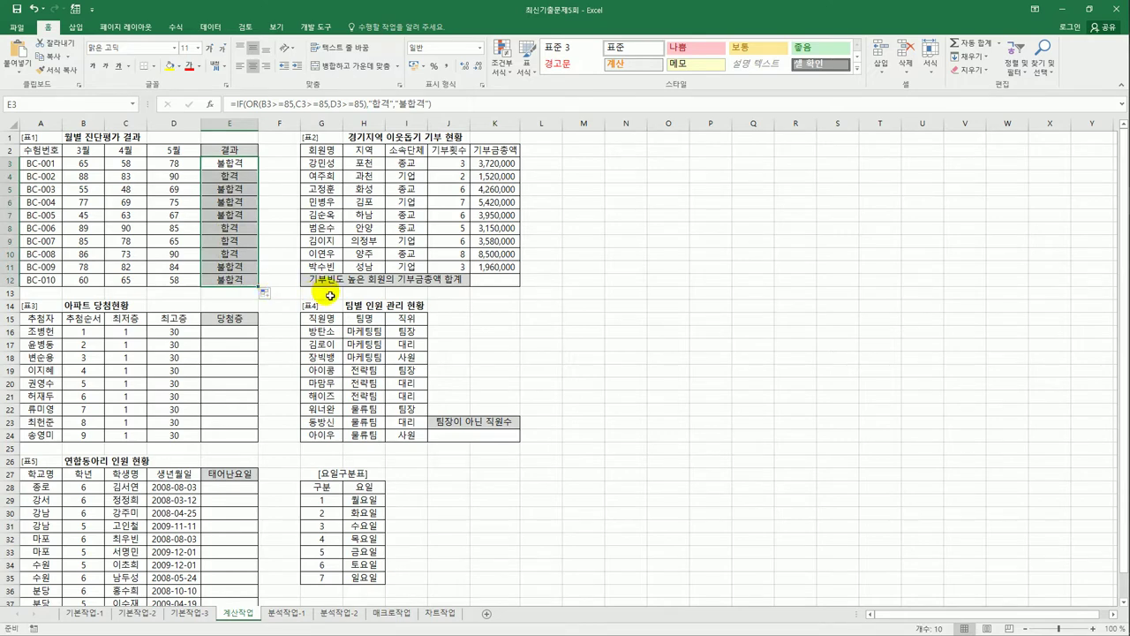
Step: Enter the formula =MODE(J3:J11) in K12 to find the most frequent 기부횟수 in 표2
click(484, 287)
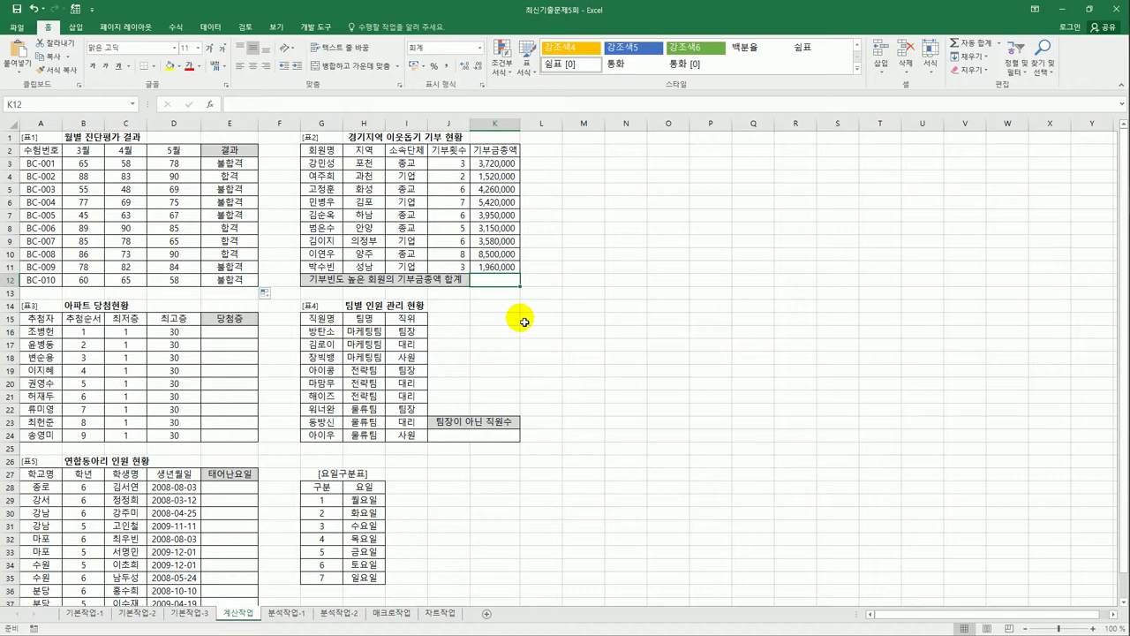
text(=)
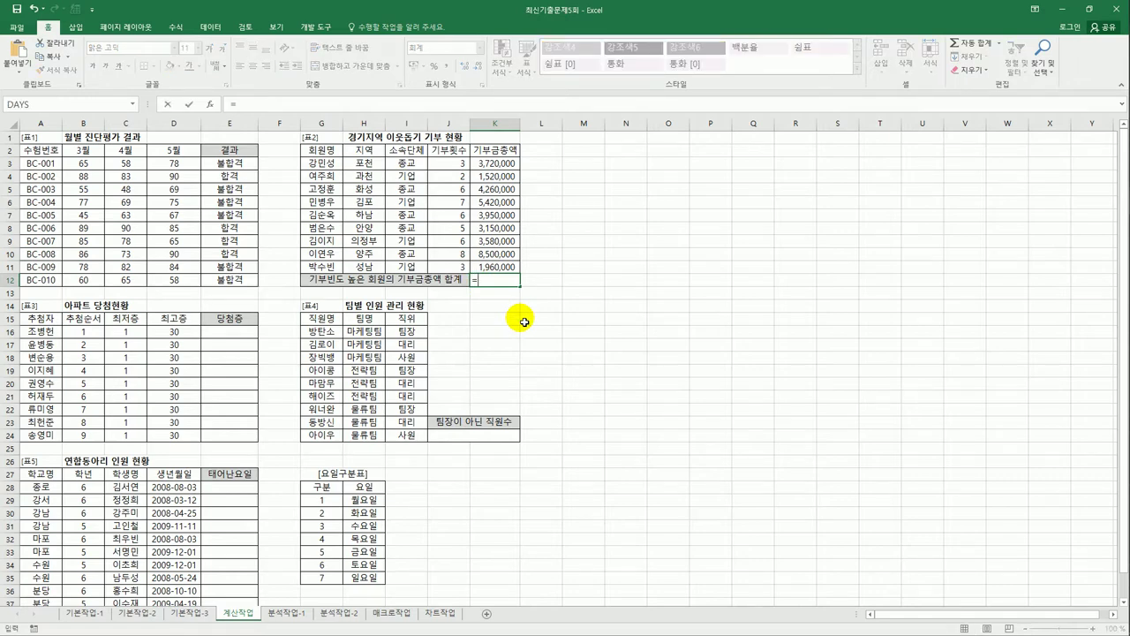
text(mo)
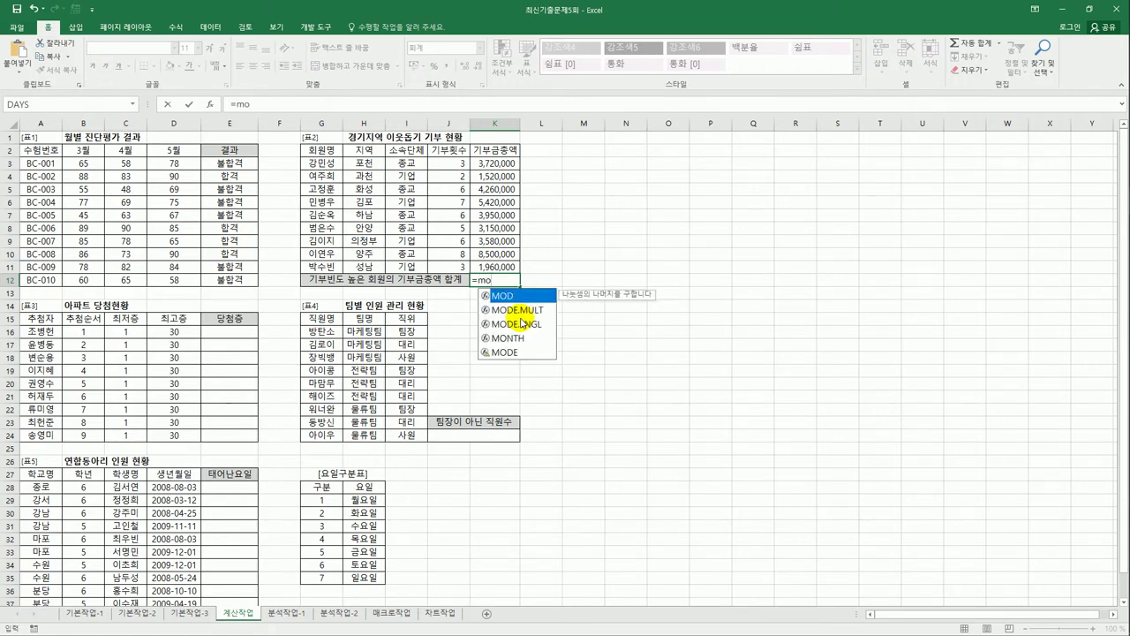
key(Down)
key(Down)
key(Down)
key(Down)
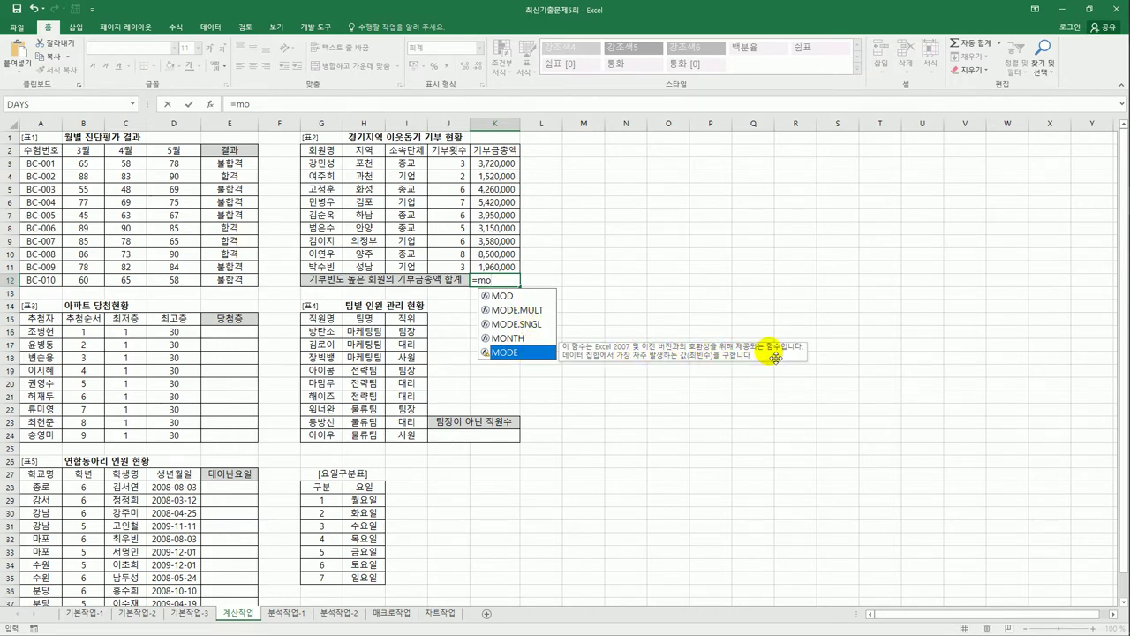
double_click(522, 356)
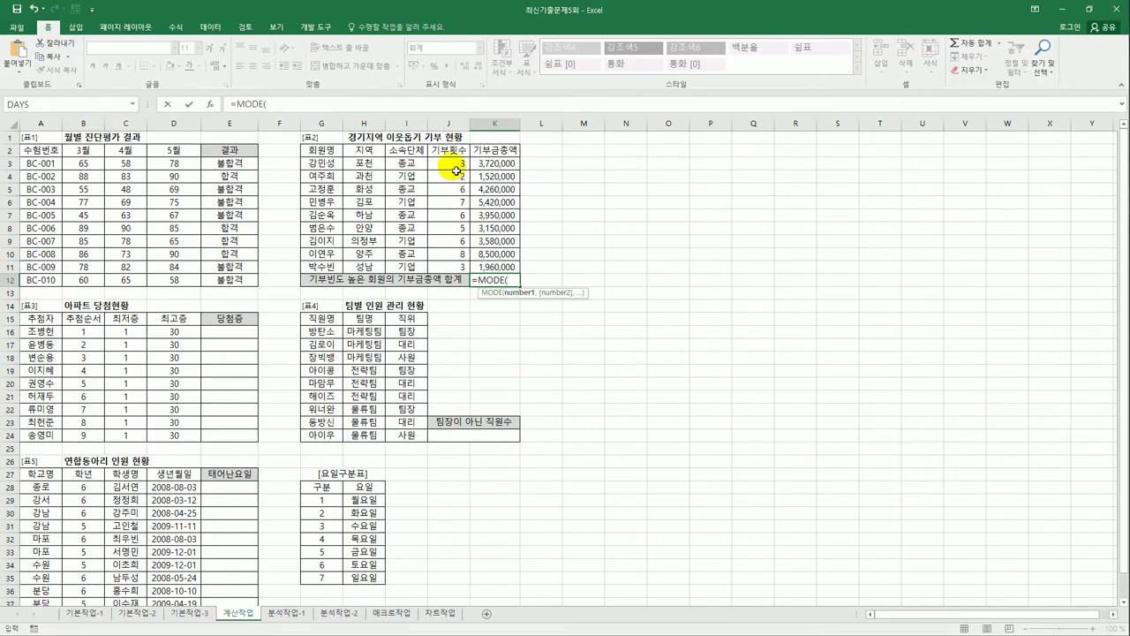
drag(449, 164, 449, 265)
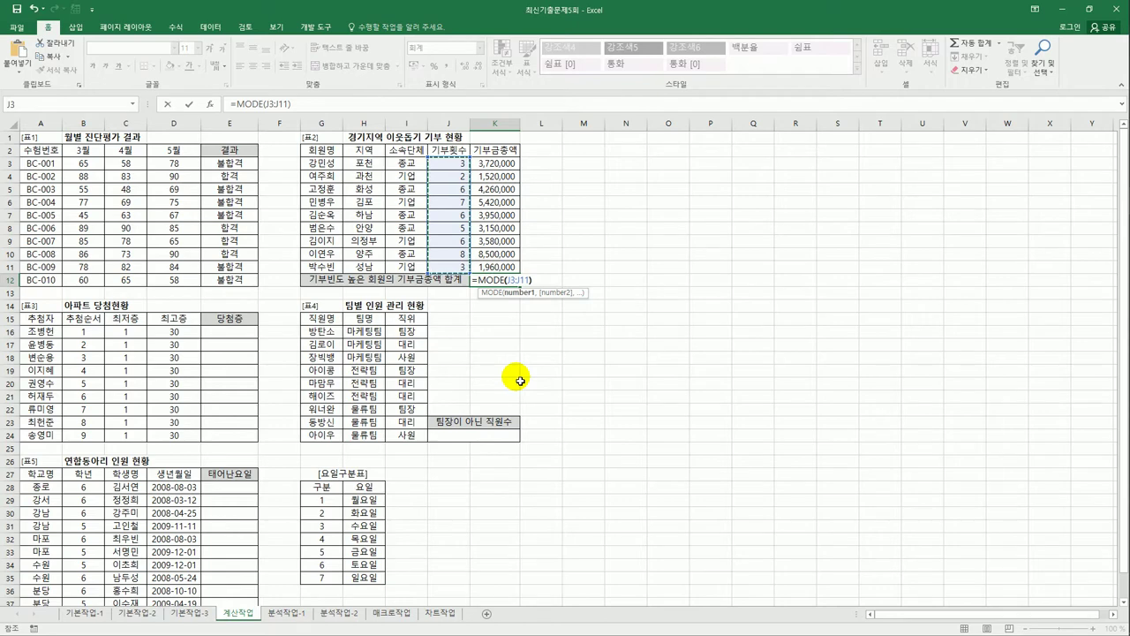
text())
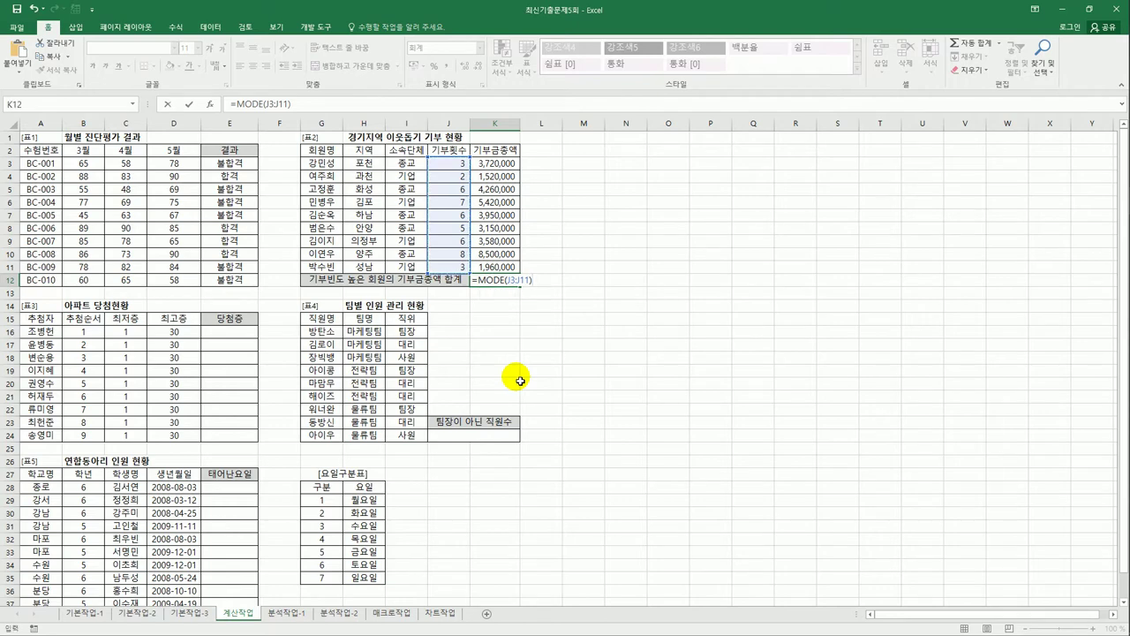
key(ctrl+Return)
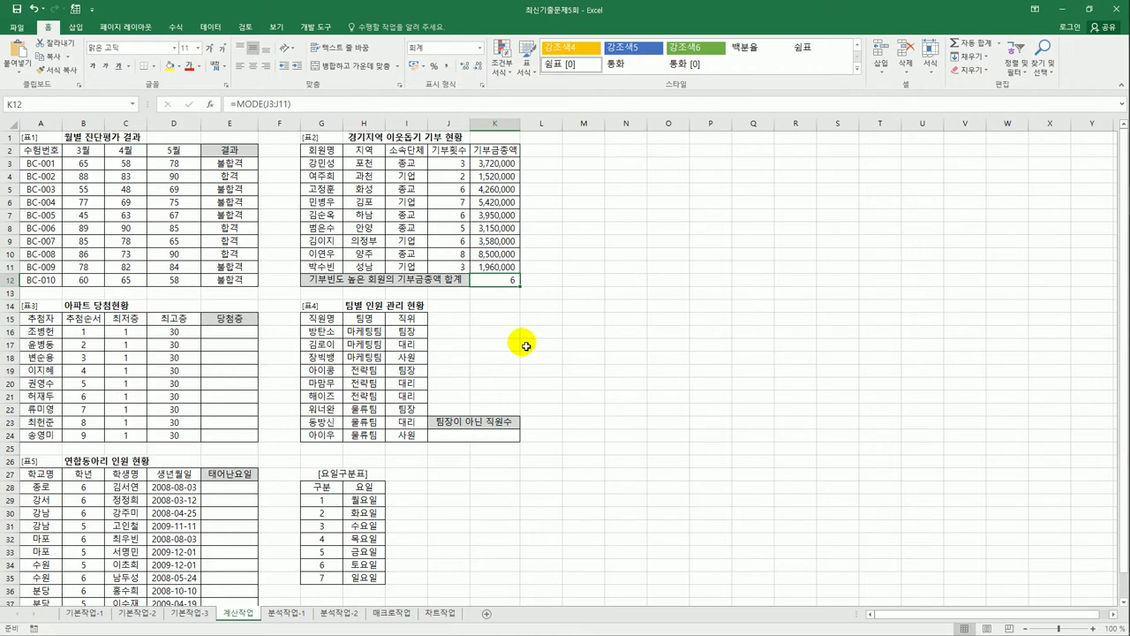
Step: Wrap K12's MODE function as the criterion of a SUMIF, giving =SUMIF(J3:J11,MODE(J3:J11),K3:K11), to total the matching 기부금총액
click(462, 244)
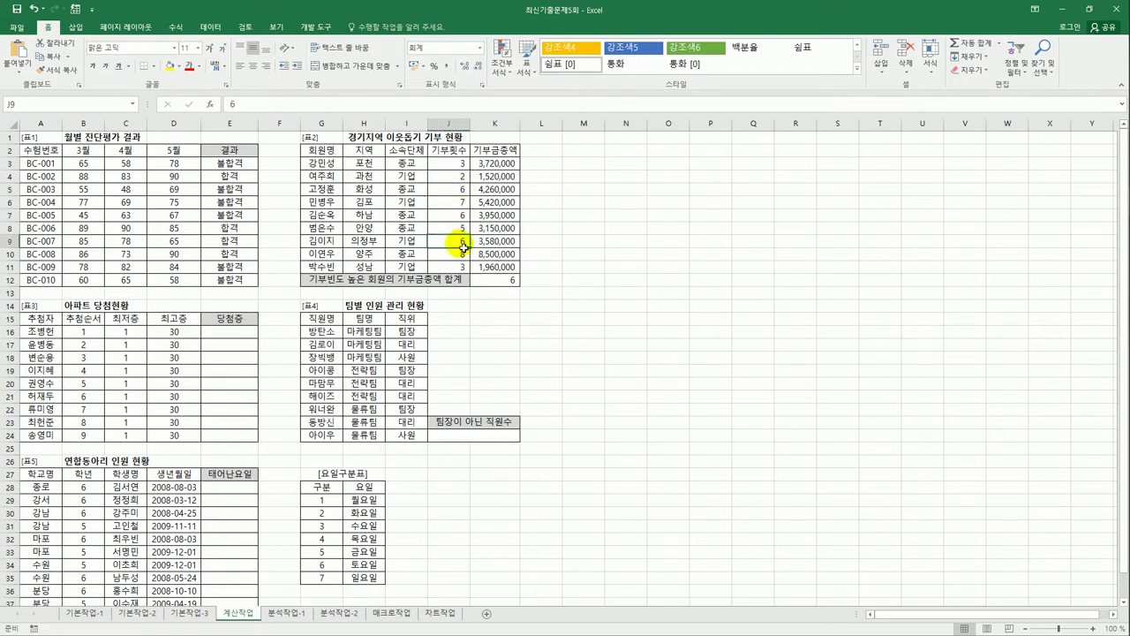
click(495, 190)
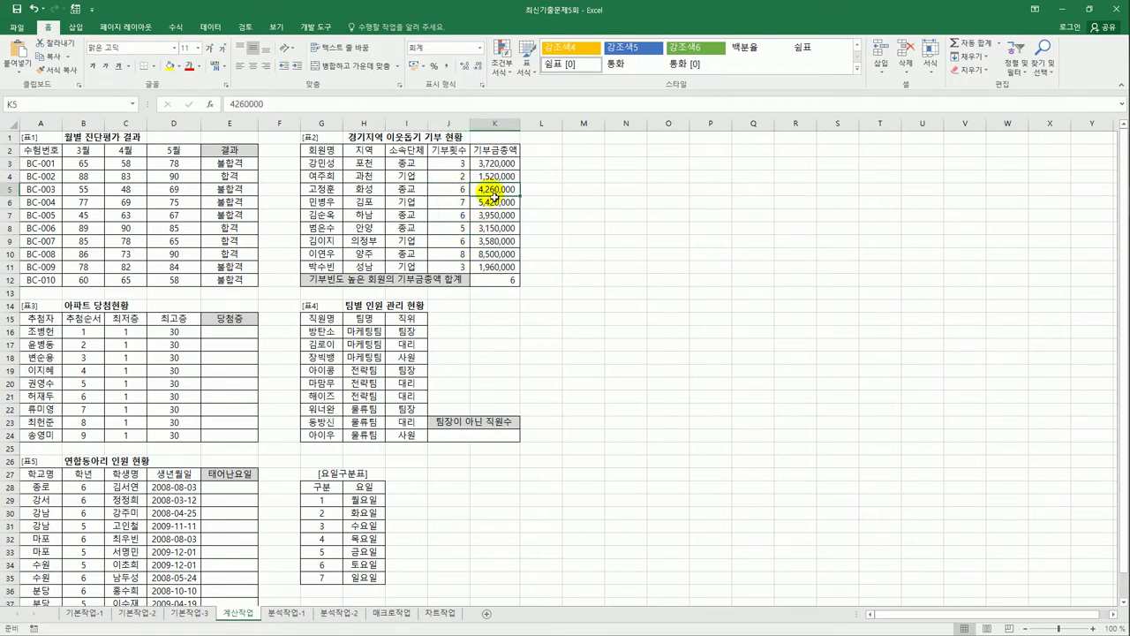
click(504, 282)
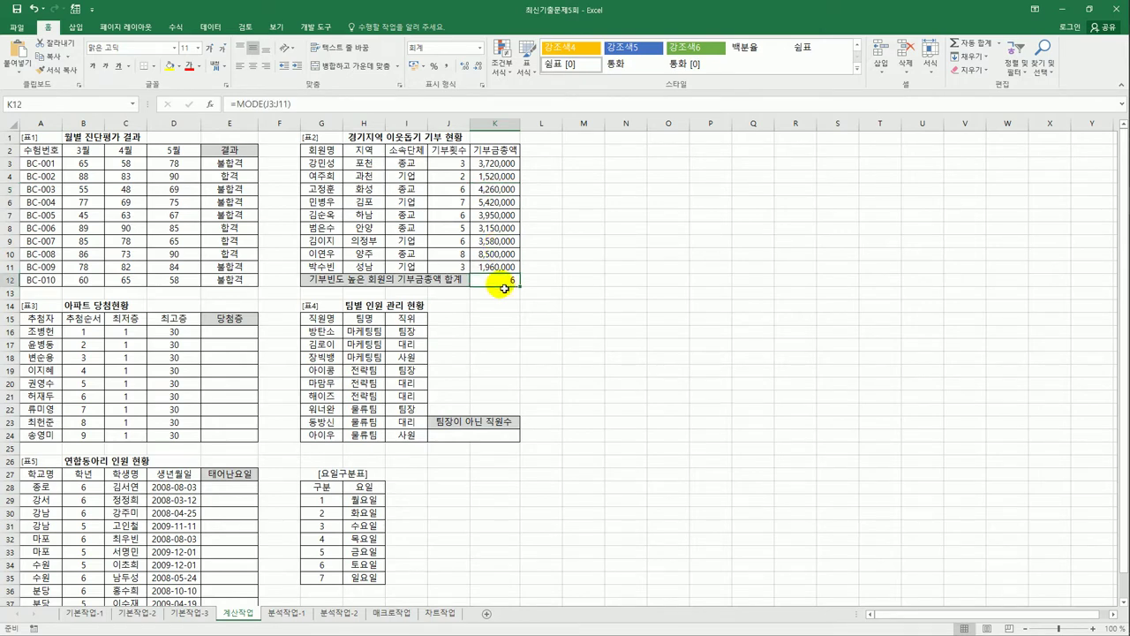
click(236, 105)
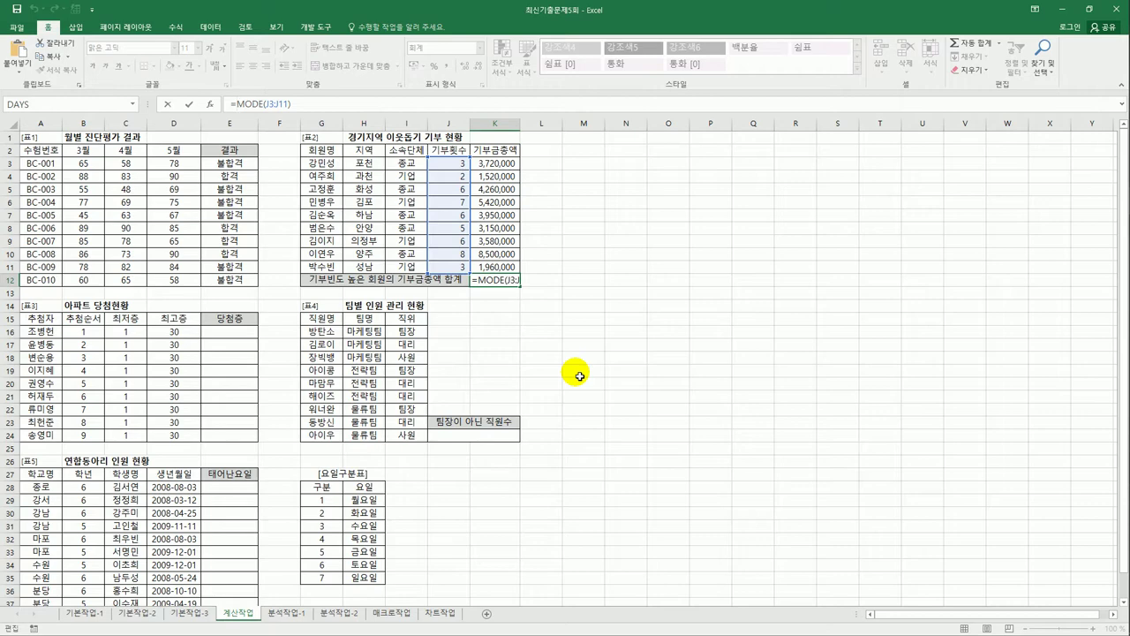
text(sumif)
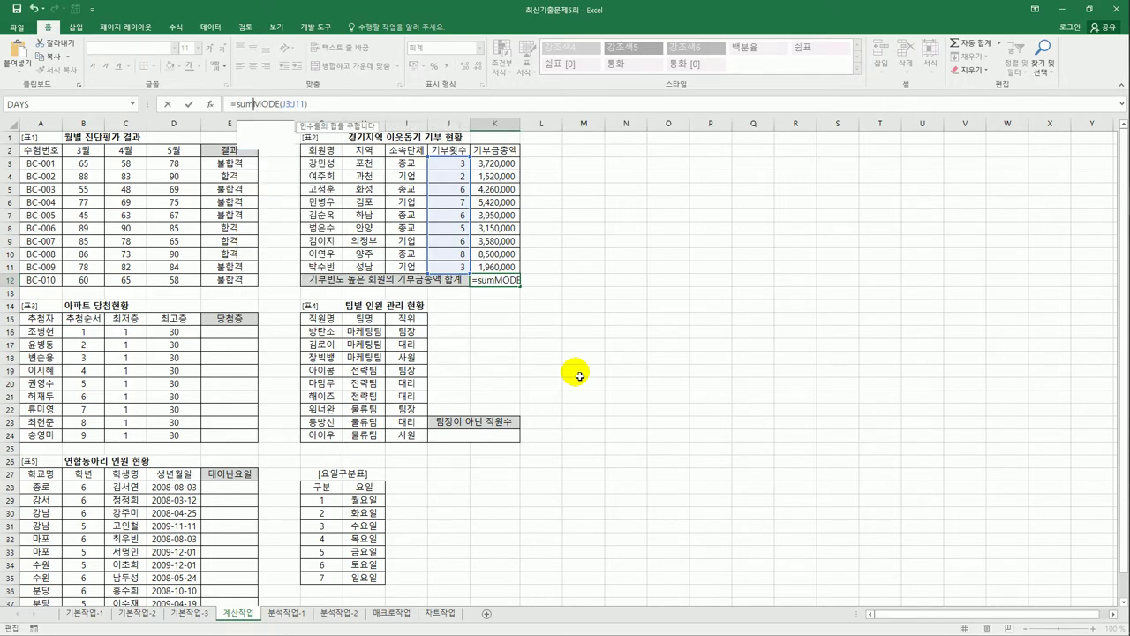
text(()
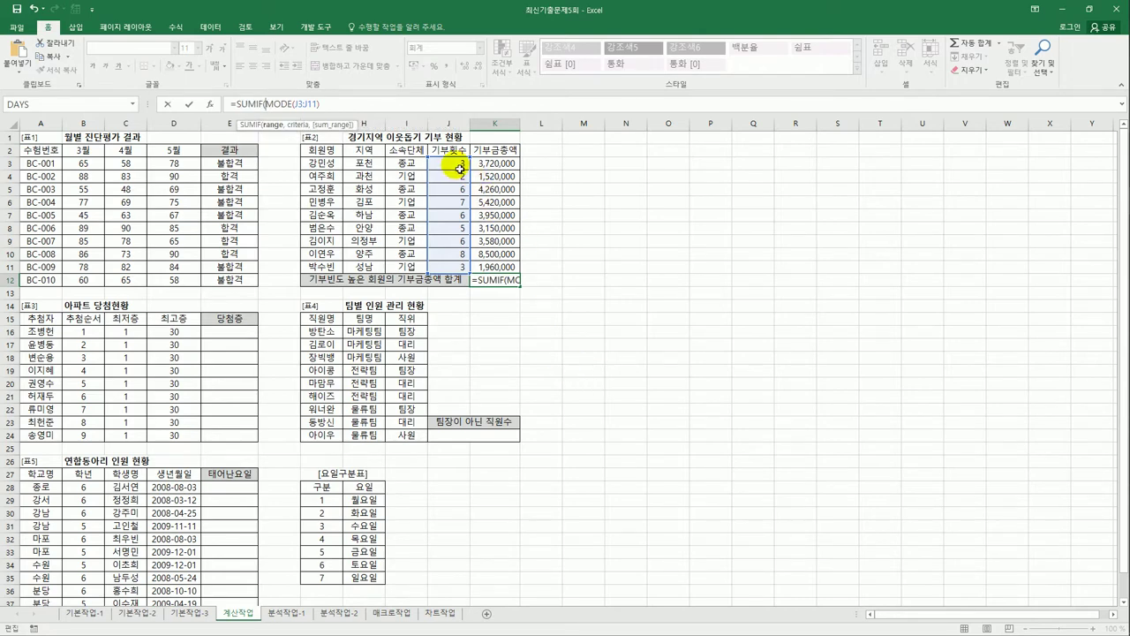
drag(459, 166, 460, 267)
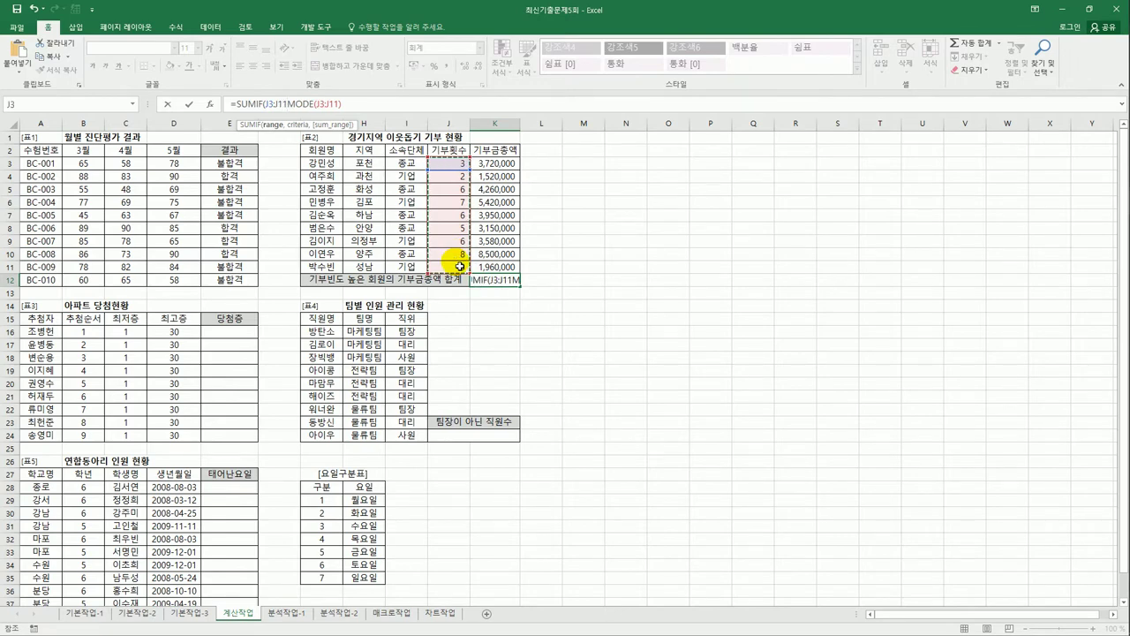
text(,)
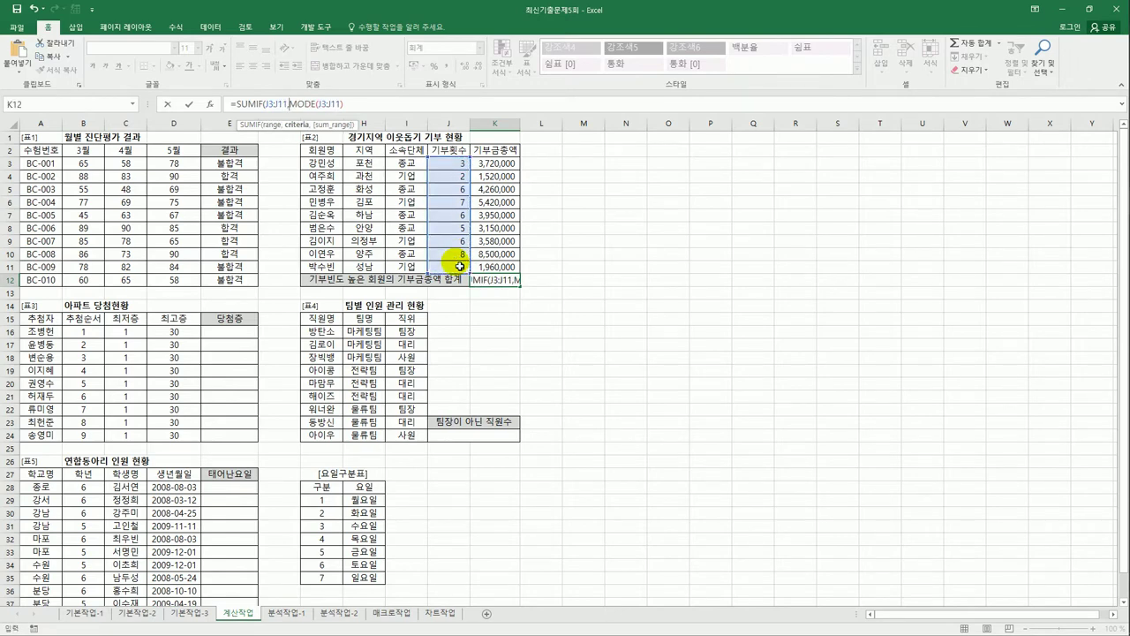
click(355, 106)
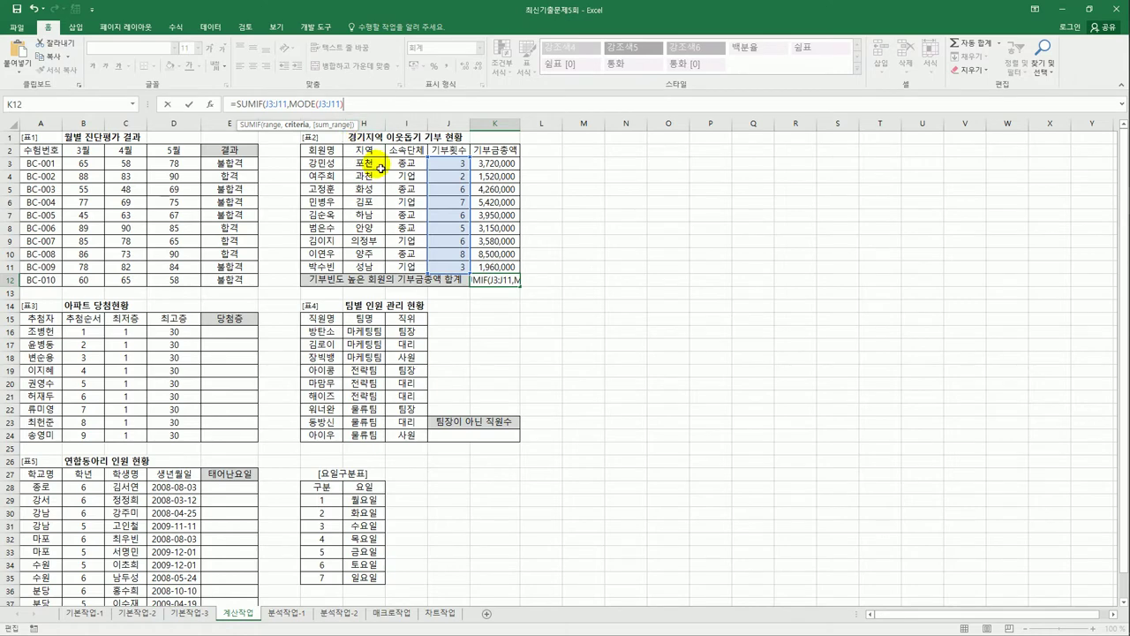
text(),)
drag(498, 164, 508, 269)
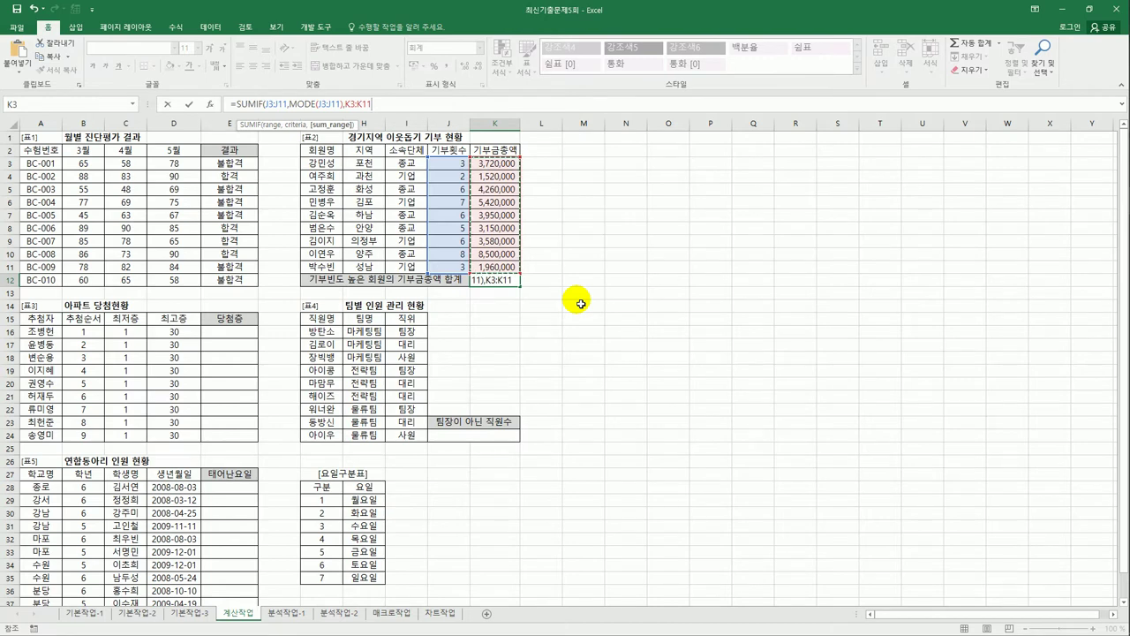
text())
key(ctrl+Return)
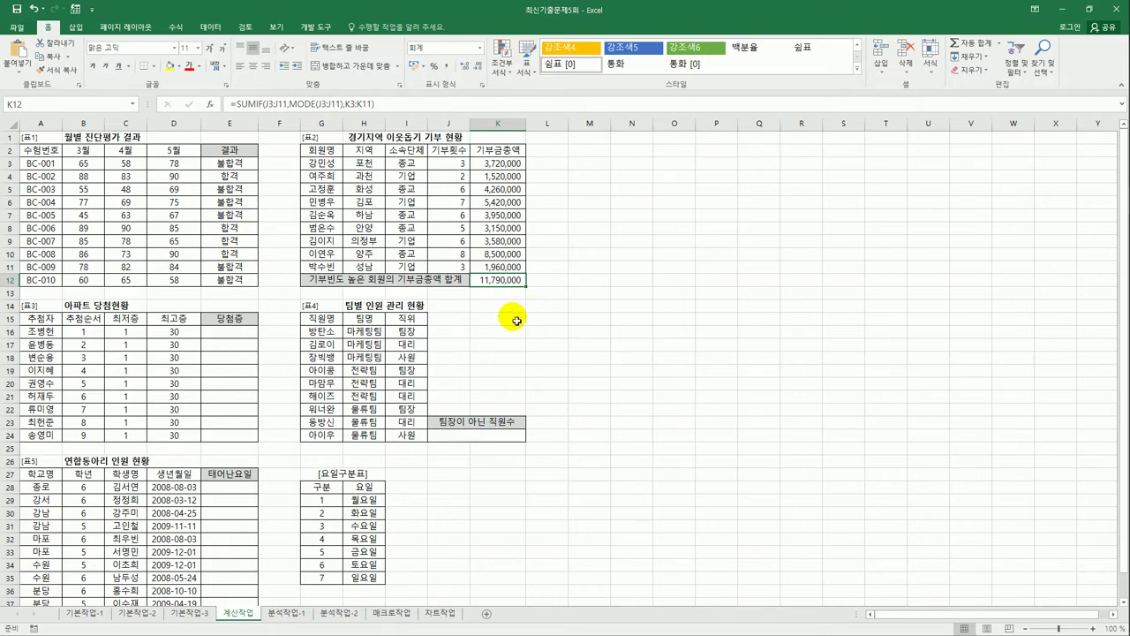
Step: Enter the formula =RANDBETWEEN(C16,D16) in E16, the first 당첨층 cell of 표3
click(229, 337)
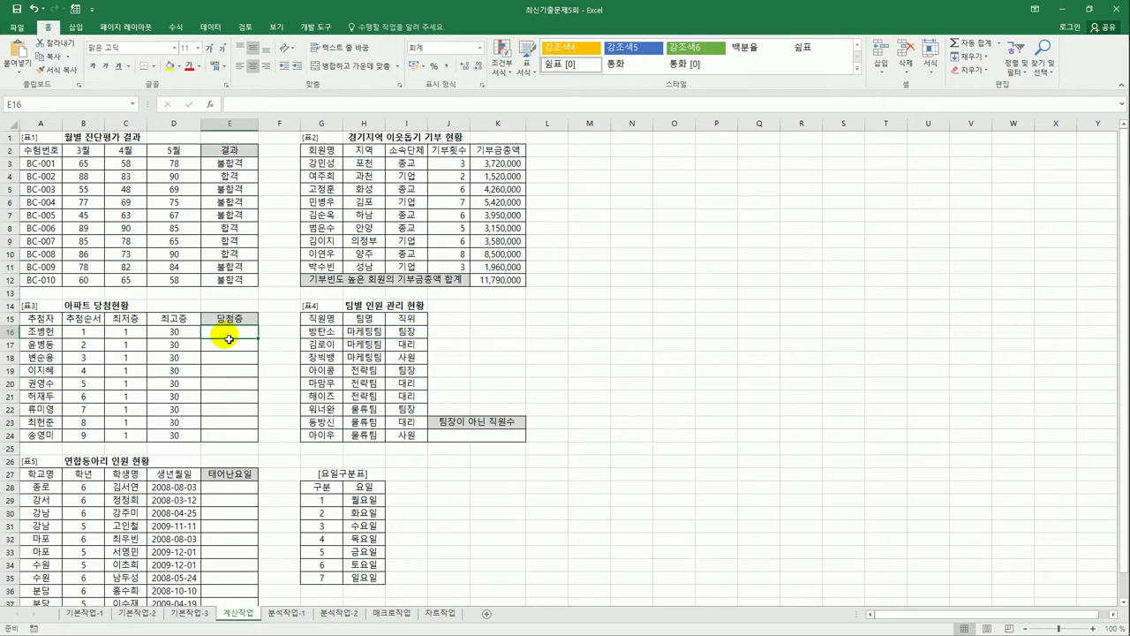
text(=r)
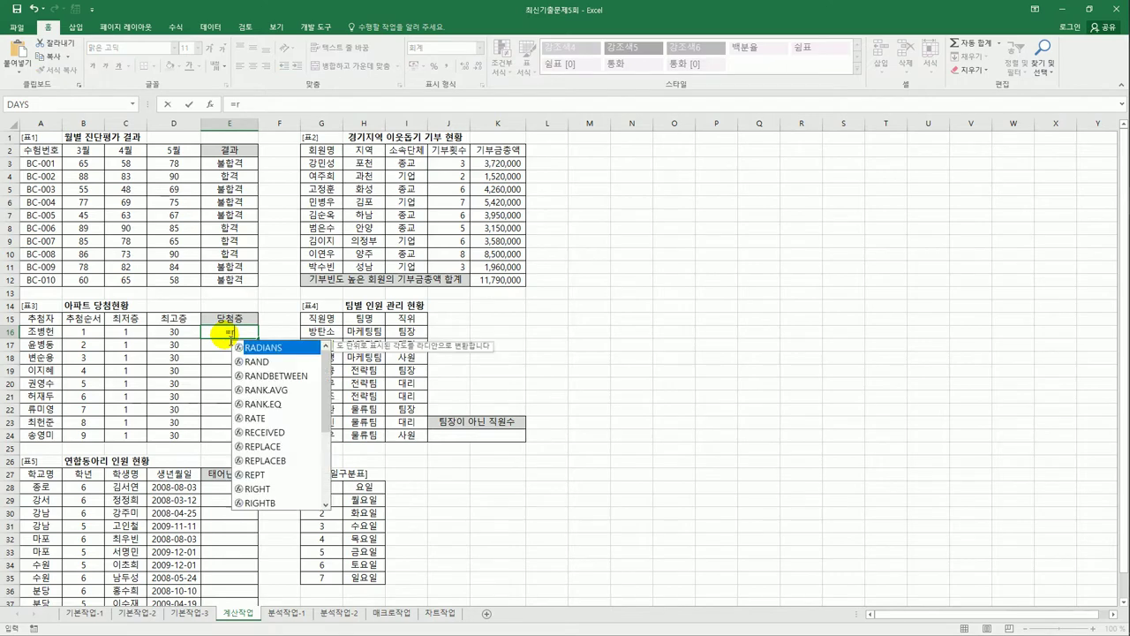
key(Down)
key(Down)
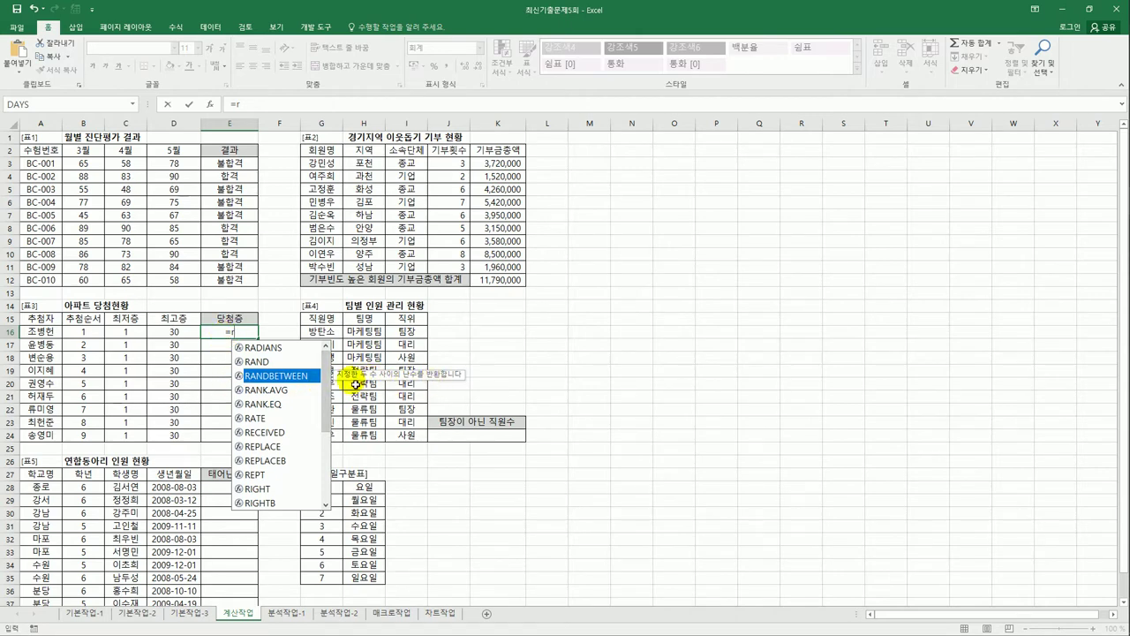
double_click(310, 376)
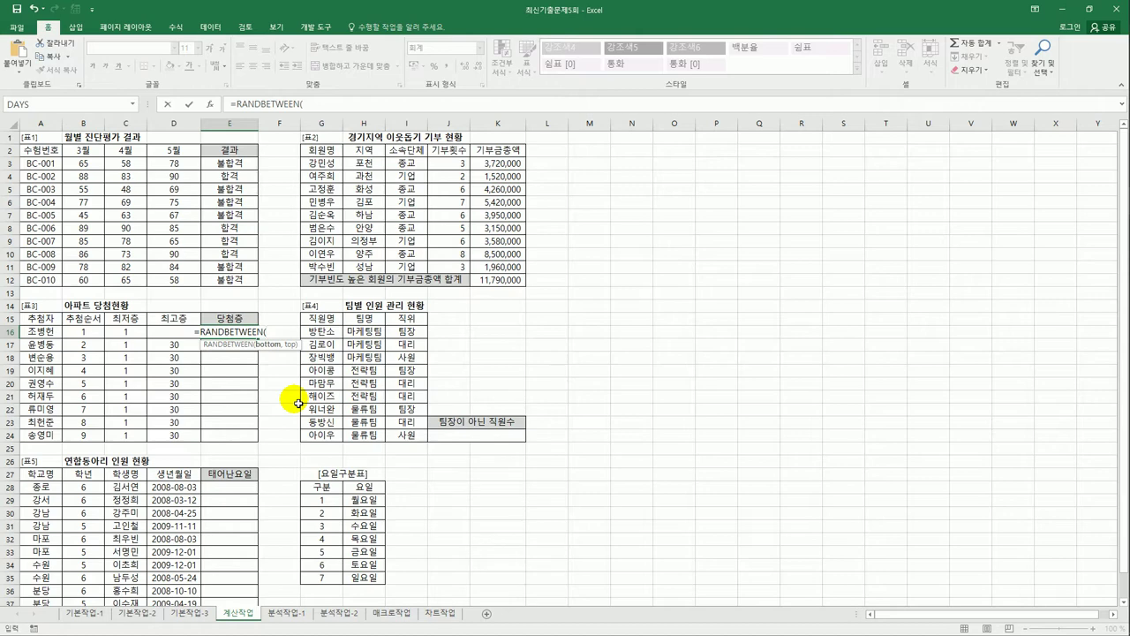
click(137, 333)
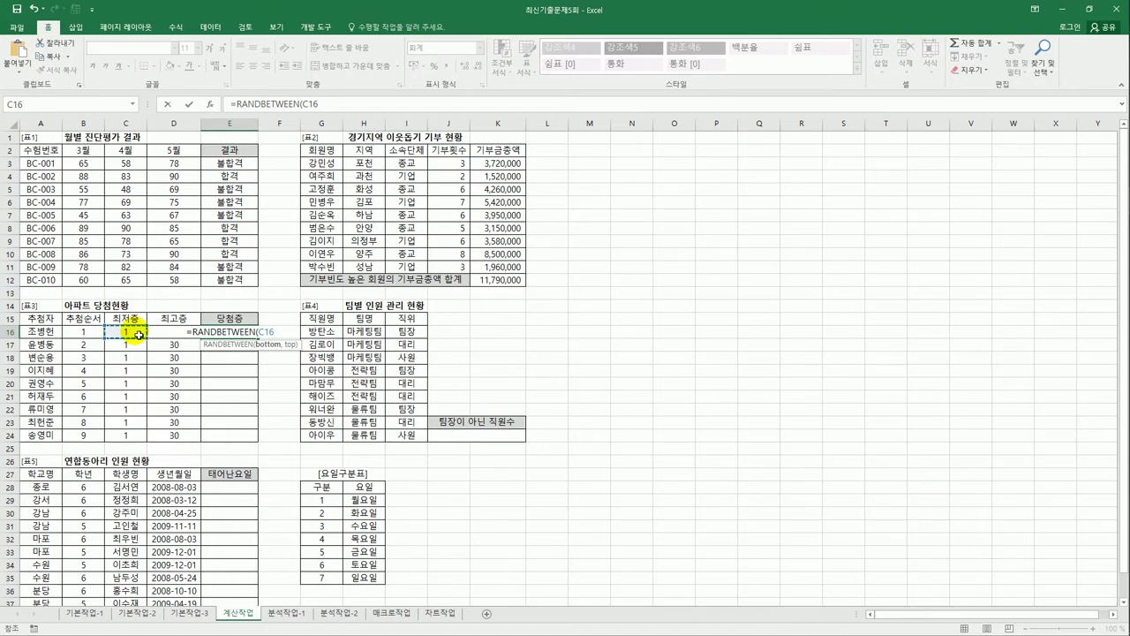
text(,)
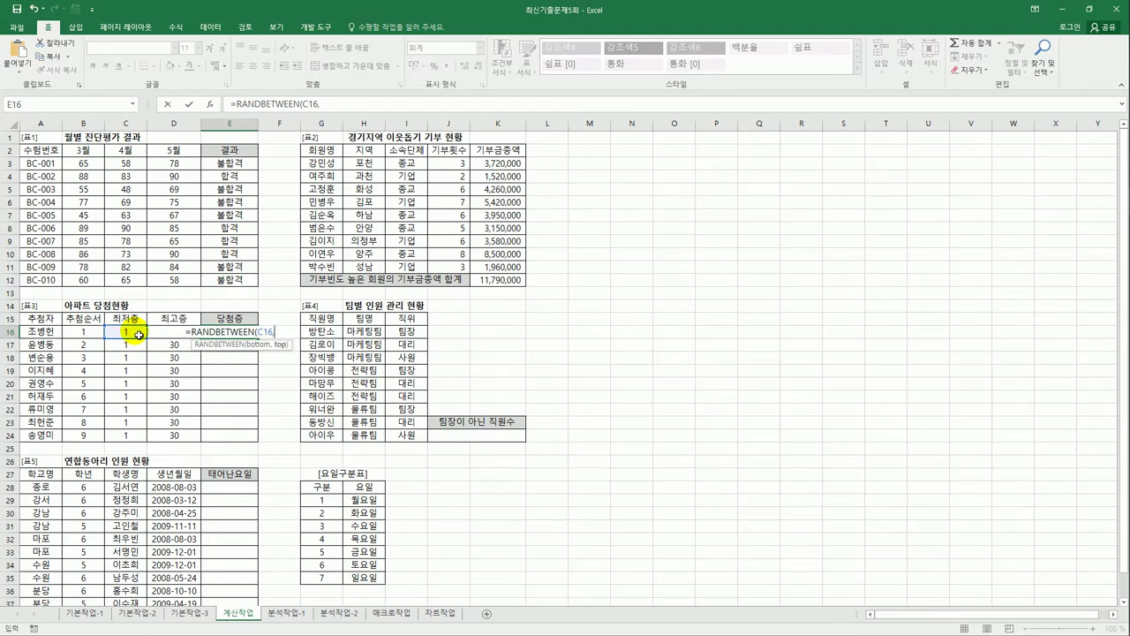
click(167, 332)
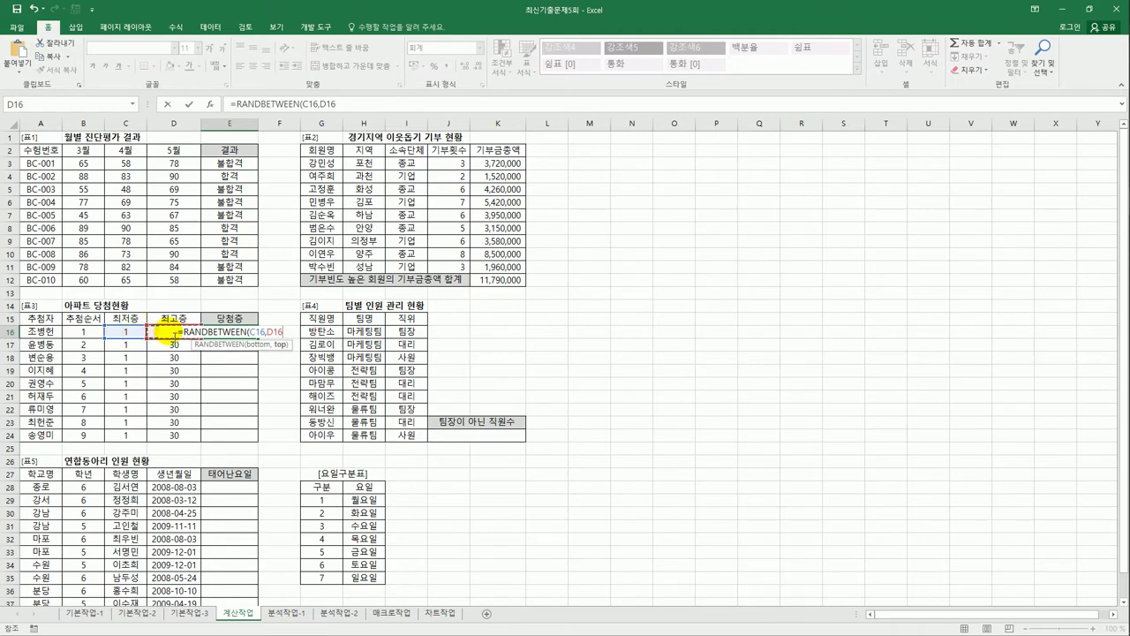
text())
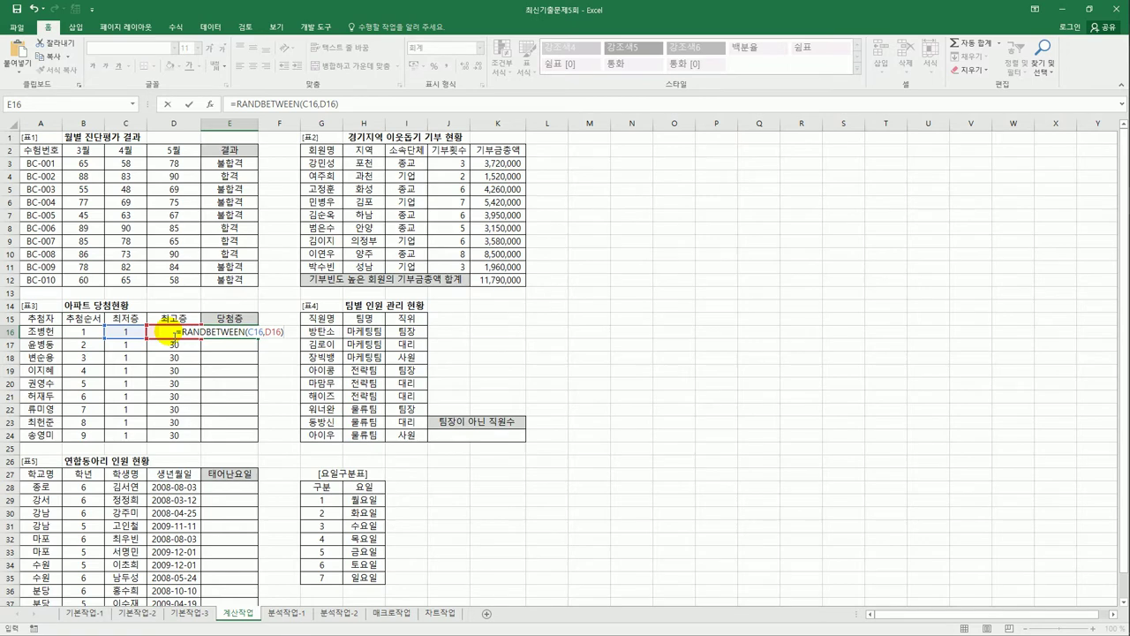
key(ctrl+Return)
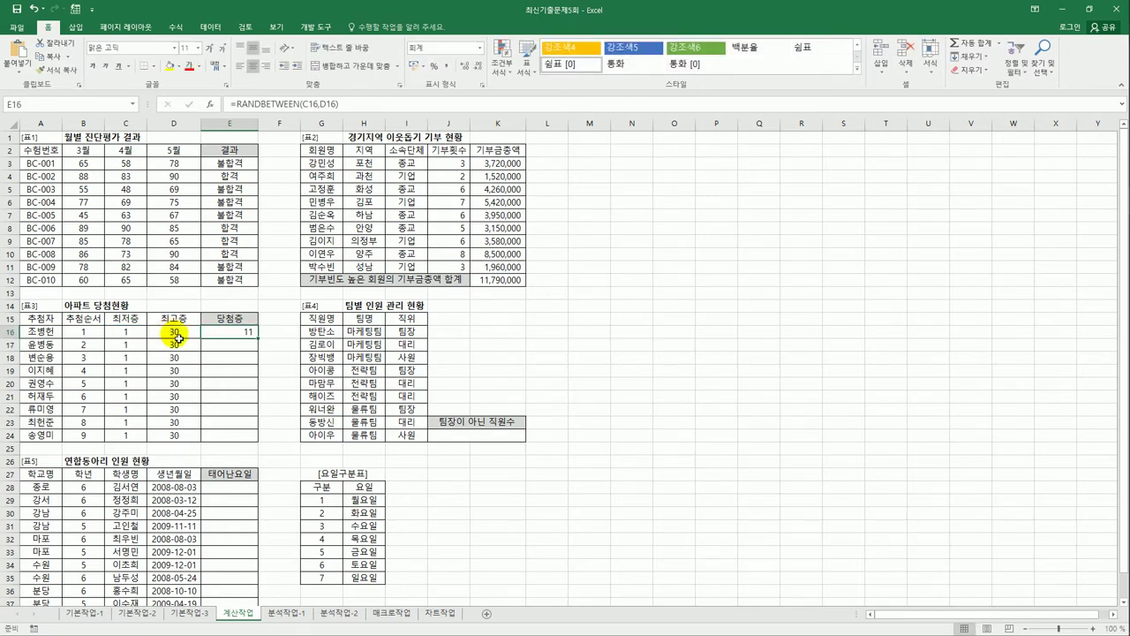
Step: Copy the RANDBETWEEN formula from E16 down the 당첨층 column to E24, refilling it to regenerate the random floors
drag(257, 338, 255, 439)
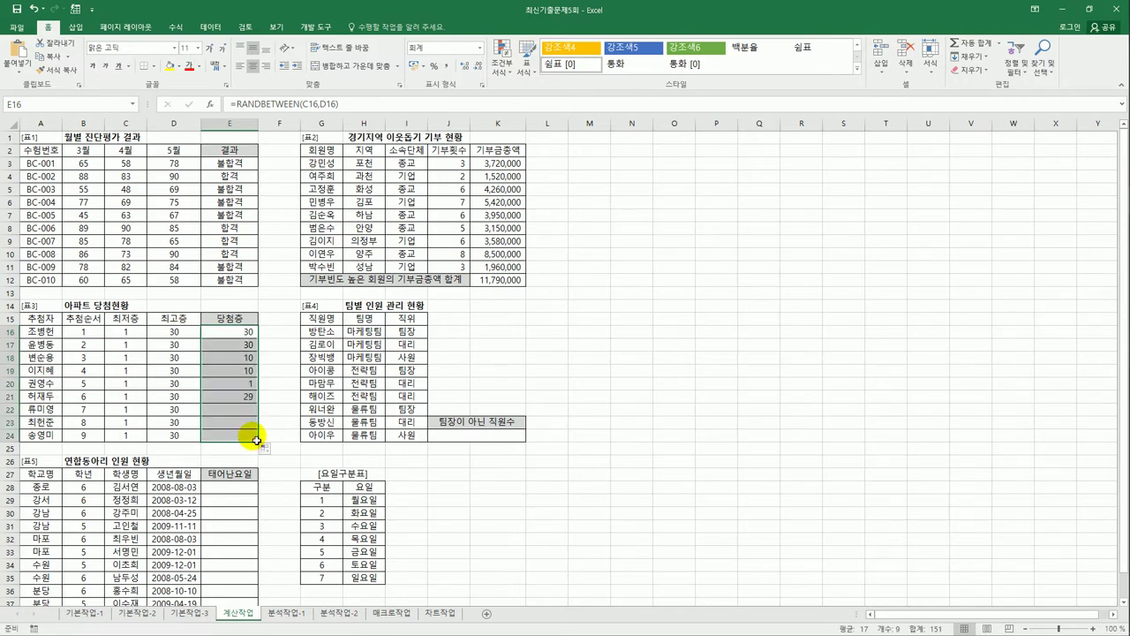
click(248, 335)
drag(259, 339, 254, 439)
click(253, 339)
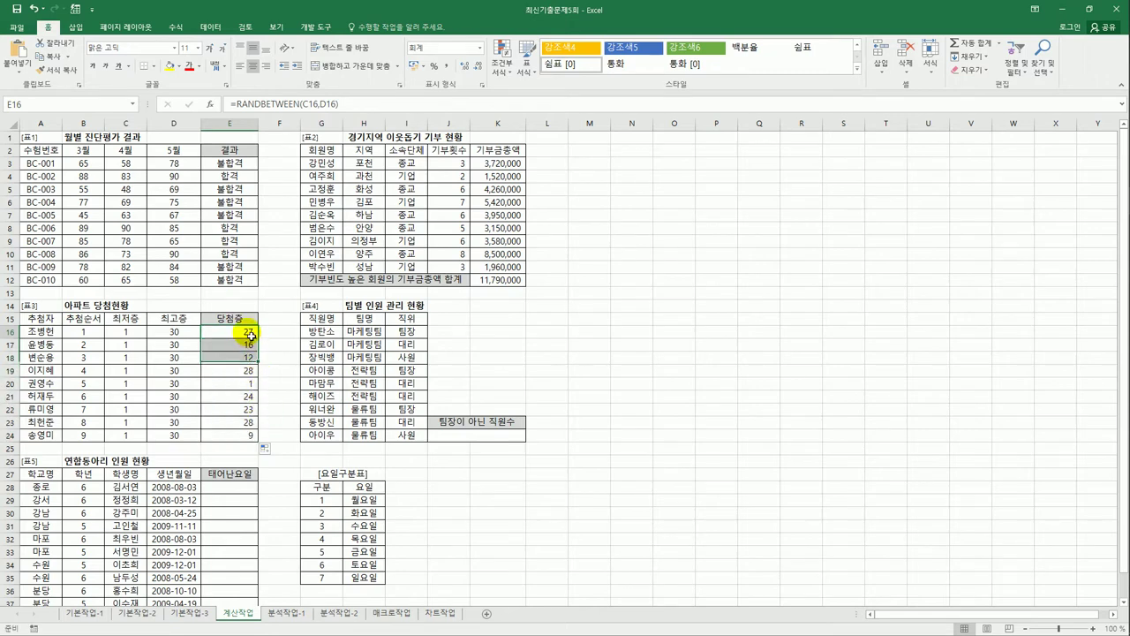
drag(258, 339, 264, 442)
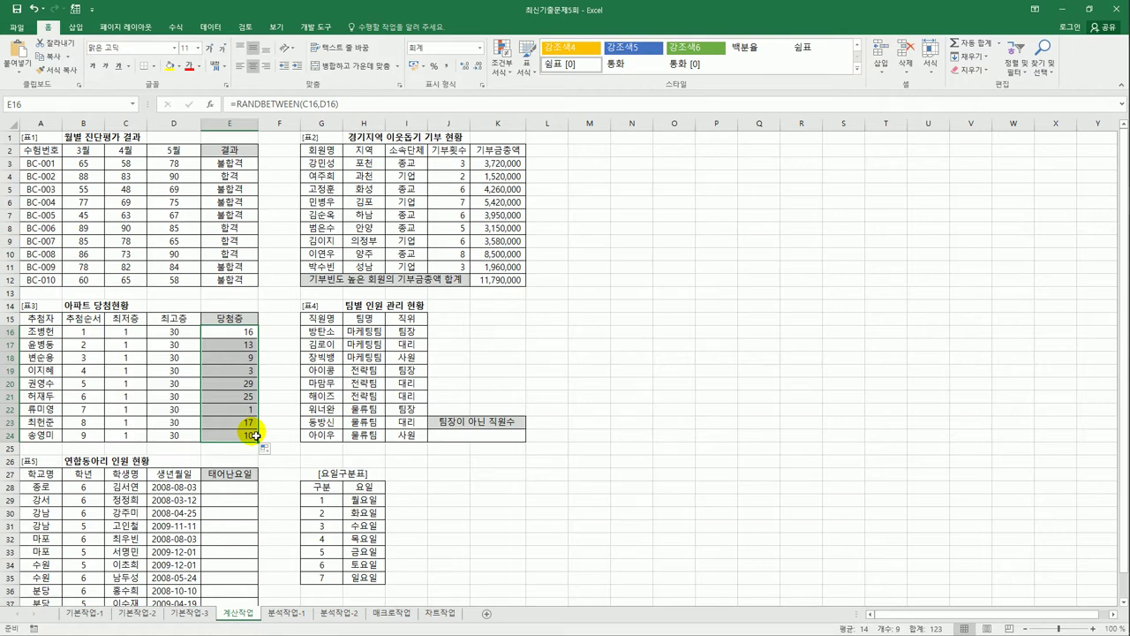
Step: Append &"층" to the RANDBETWEEN formula in E16 so the floor number carries its unit
click(243, 332)
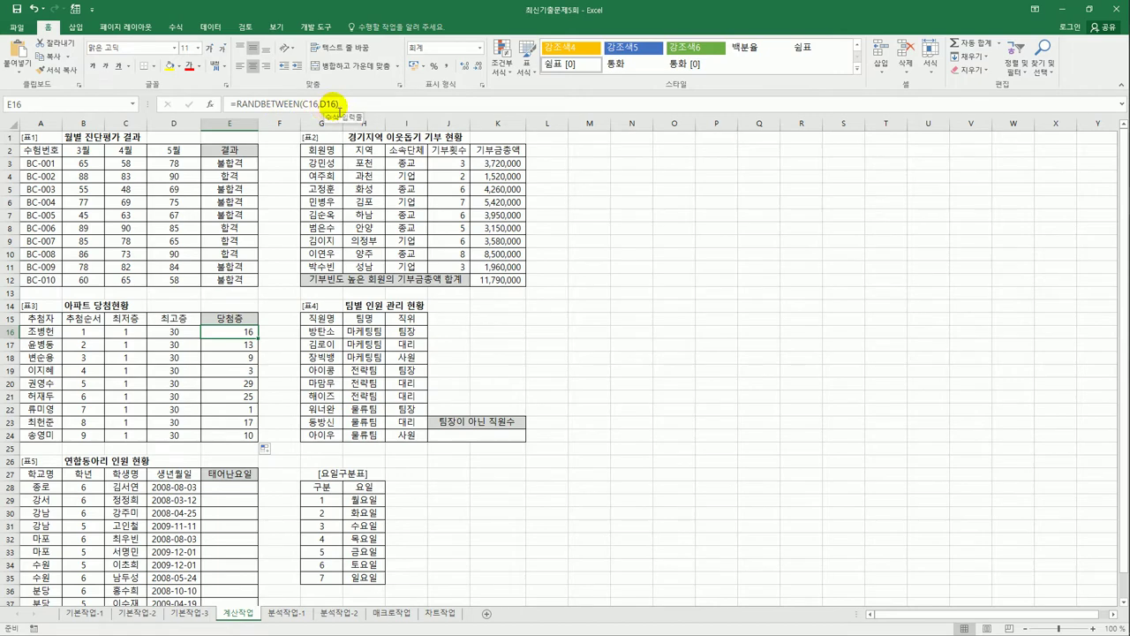
click(332, 104)
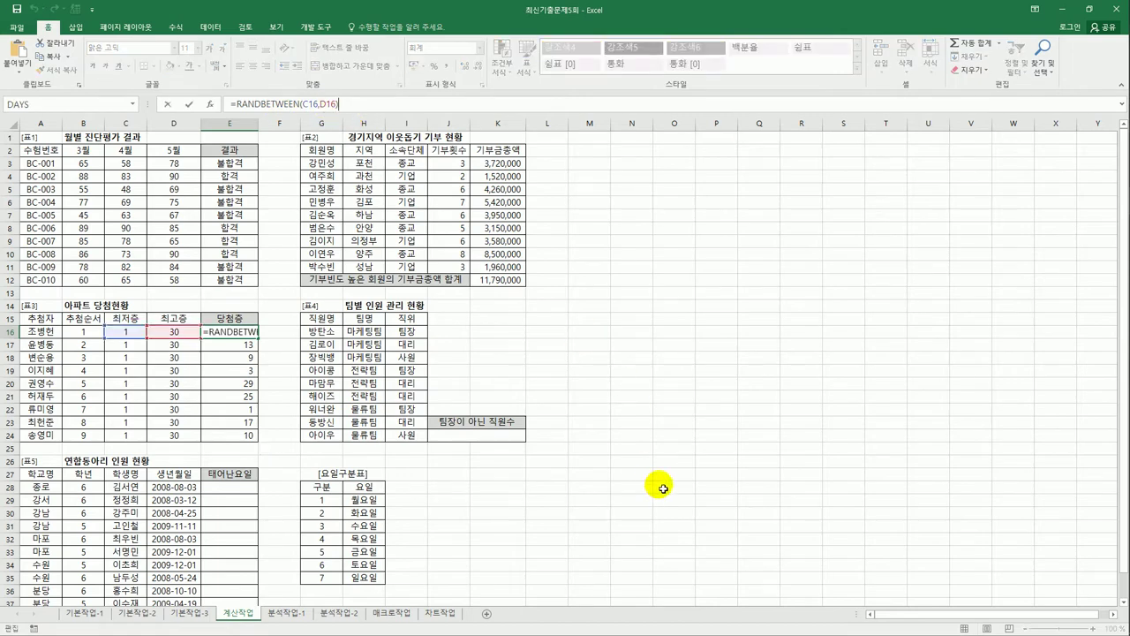
text(&"중)
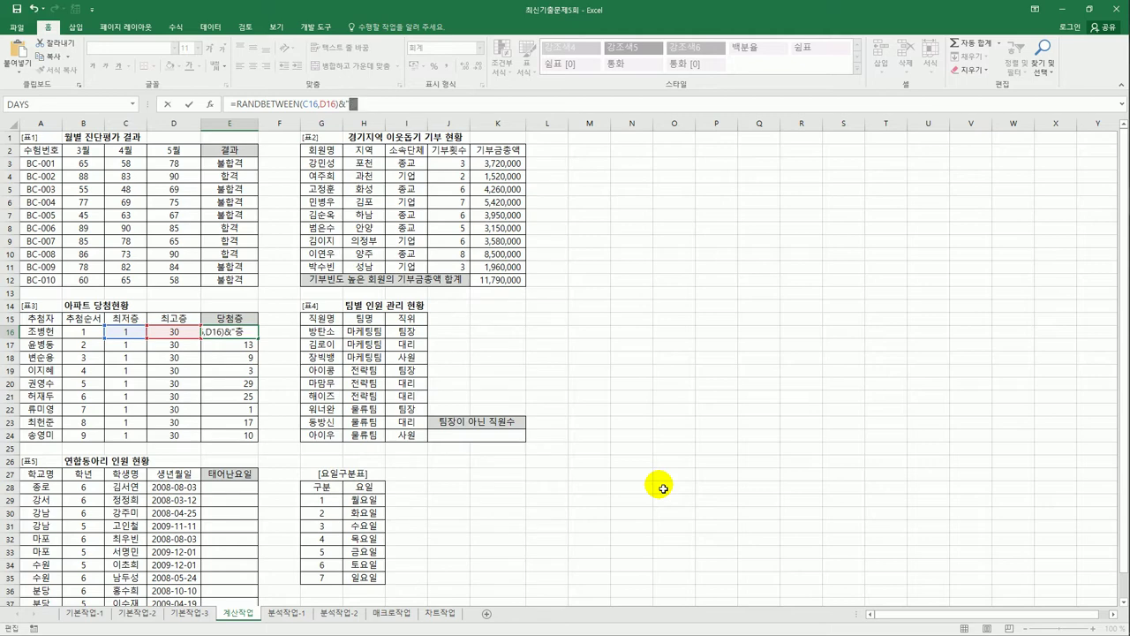
text(")
key(Return)
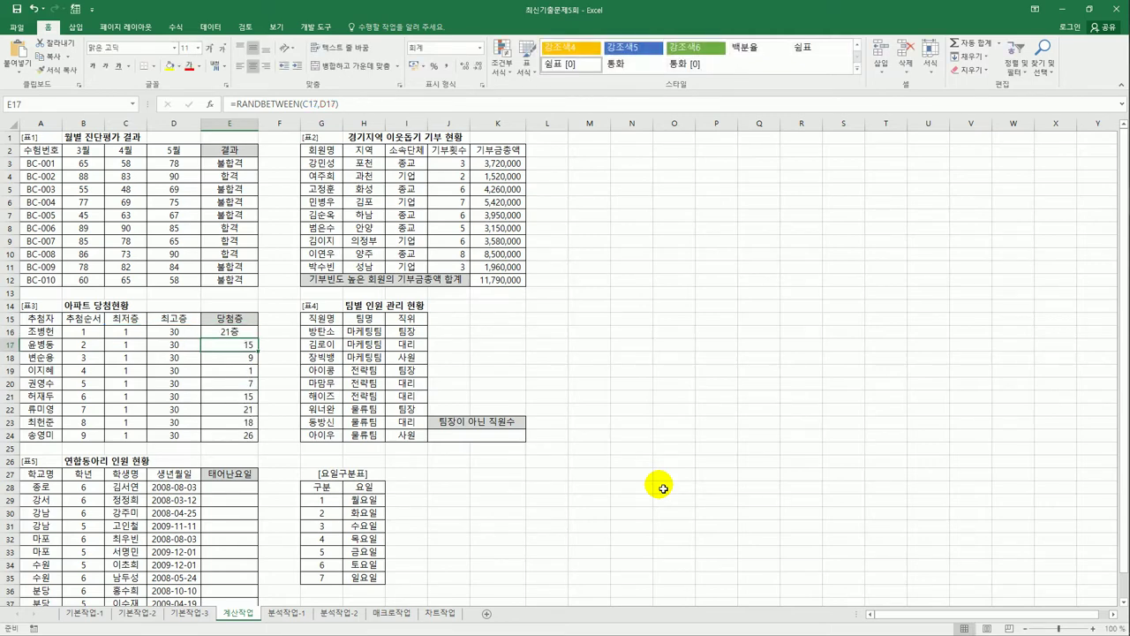
Step: Copy the RANDBETWEEN formula with its 층 unit from E16 down the 당첨층 column to E24
click(240, 333)
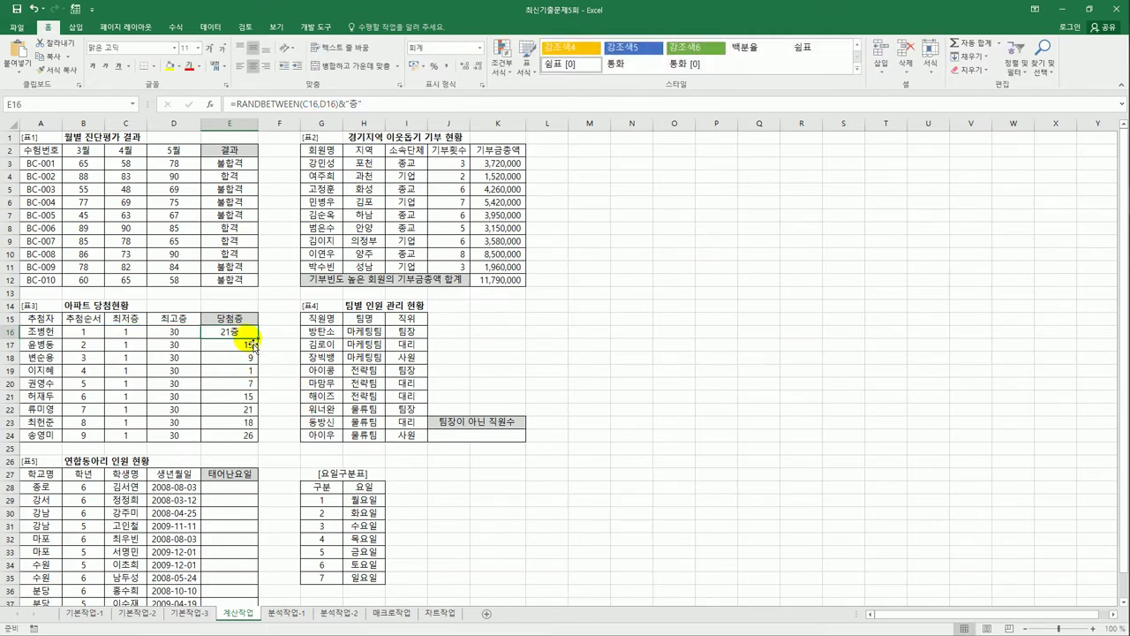
drag(254, 340, 264, 448)
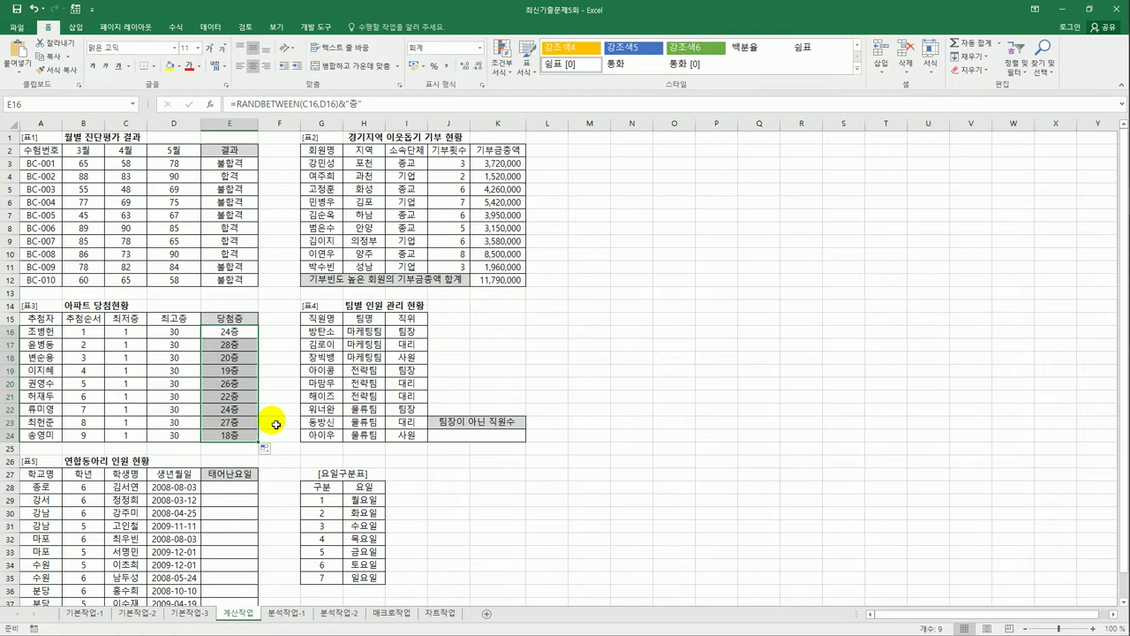
Step: Enter the not-equal operator <> in the empty cell L21 as a scratch example
click(462, 437)
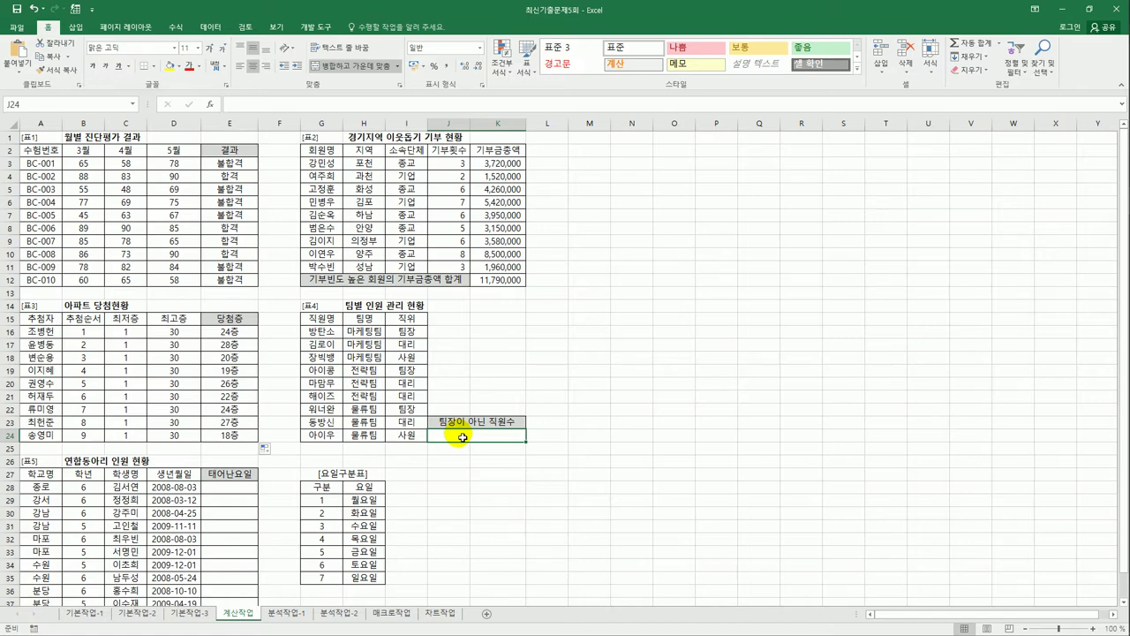
click(539, 398)
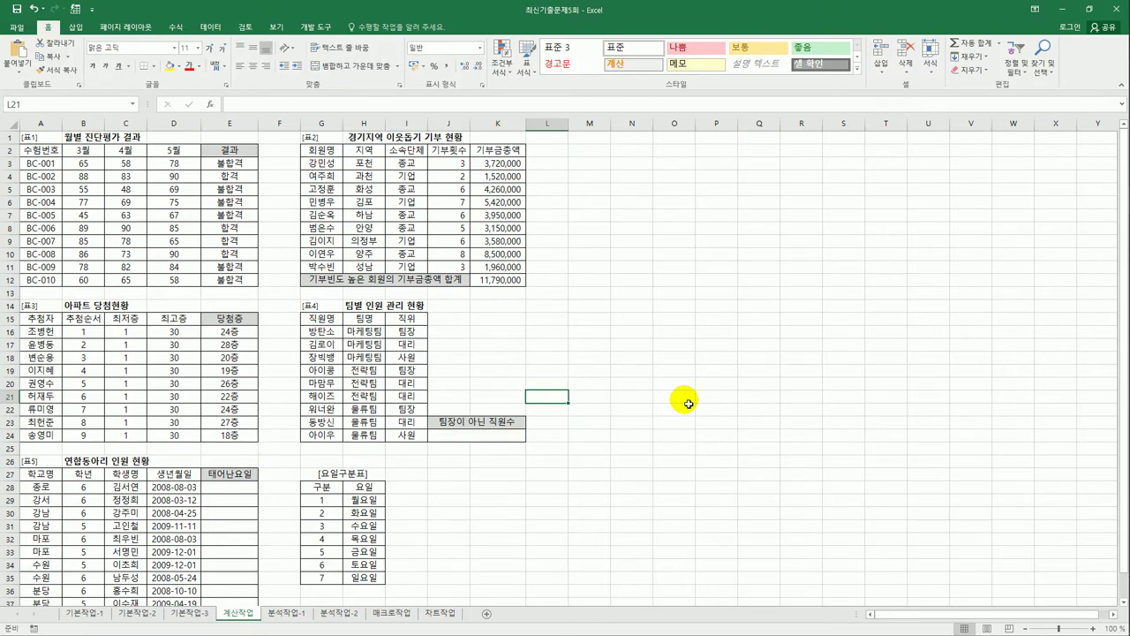
text(<>)
key(Escape)
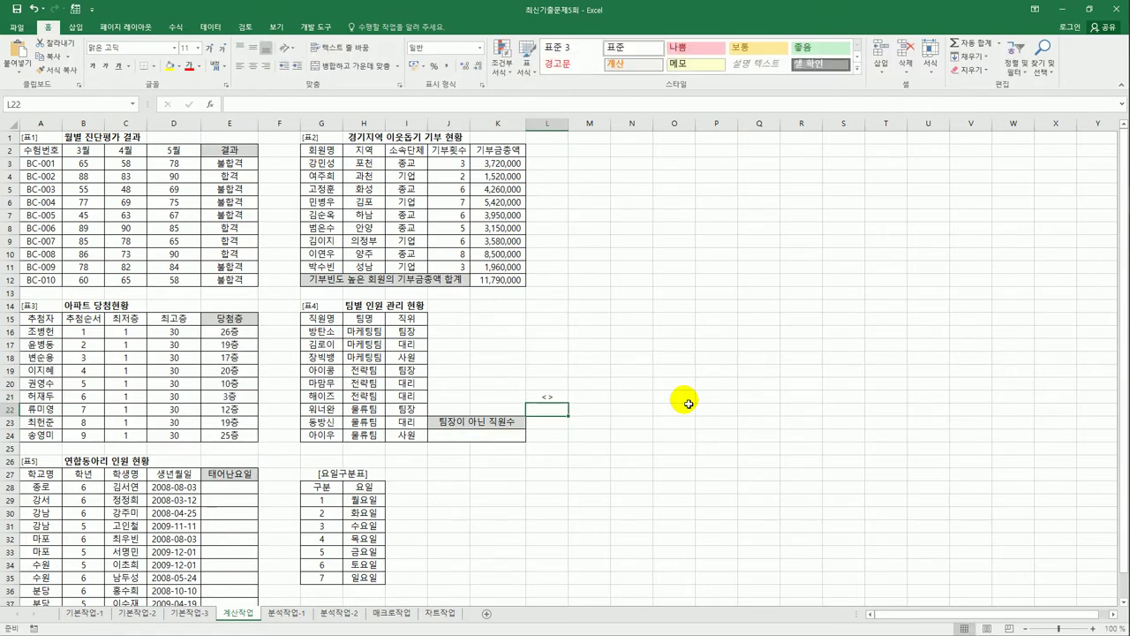
Step: Start a COUNTIF formula in J24 of 표4, using the 직위 cells I16:I24 as its range
key(Down)
key(Down)
key(Down)
key(Left)
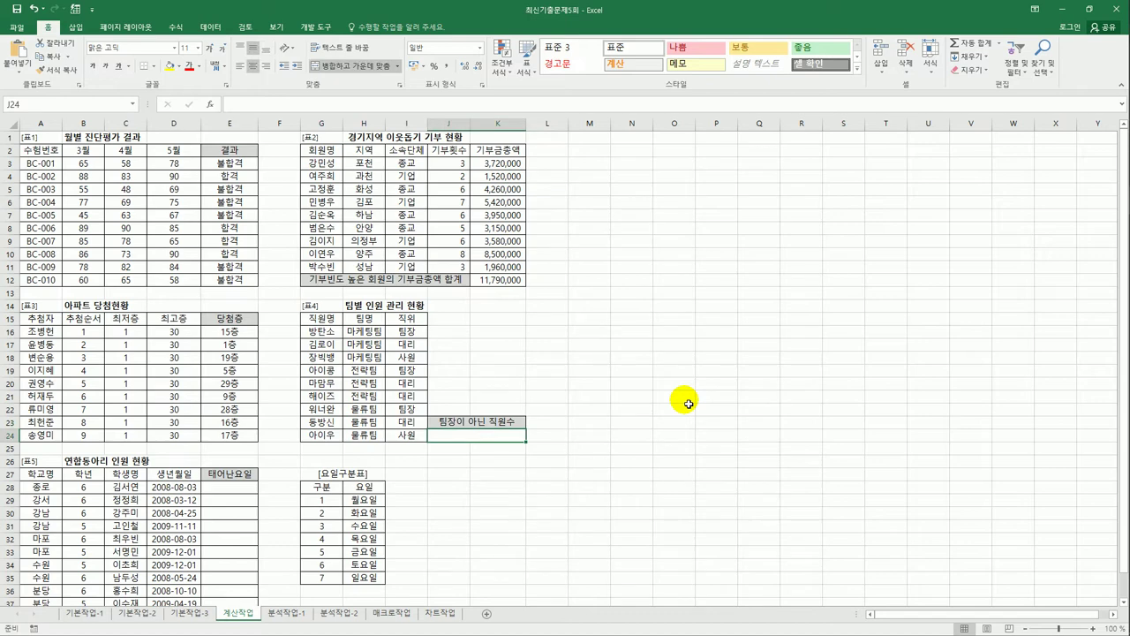
text(=ㅊ)
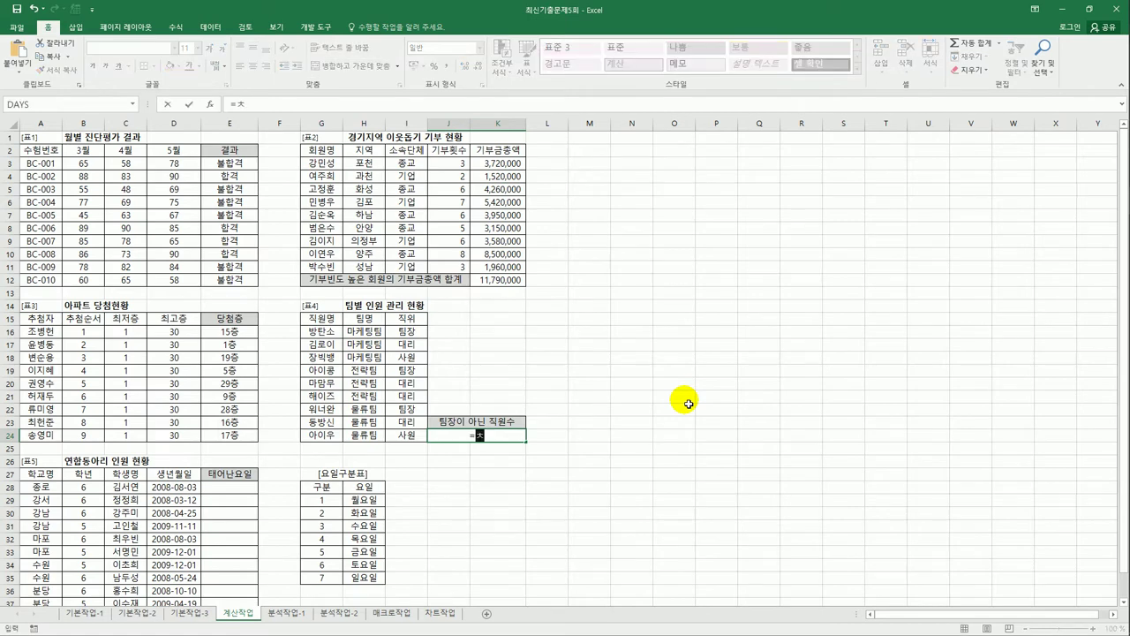
key(BackSpace)
text(cou)
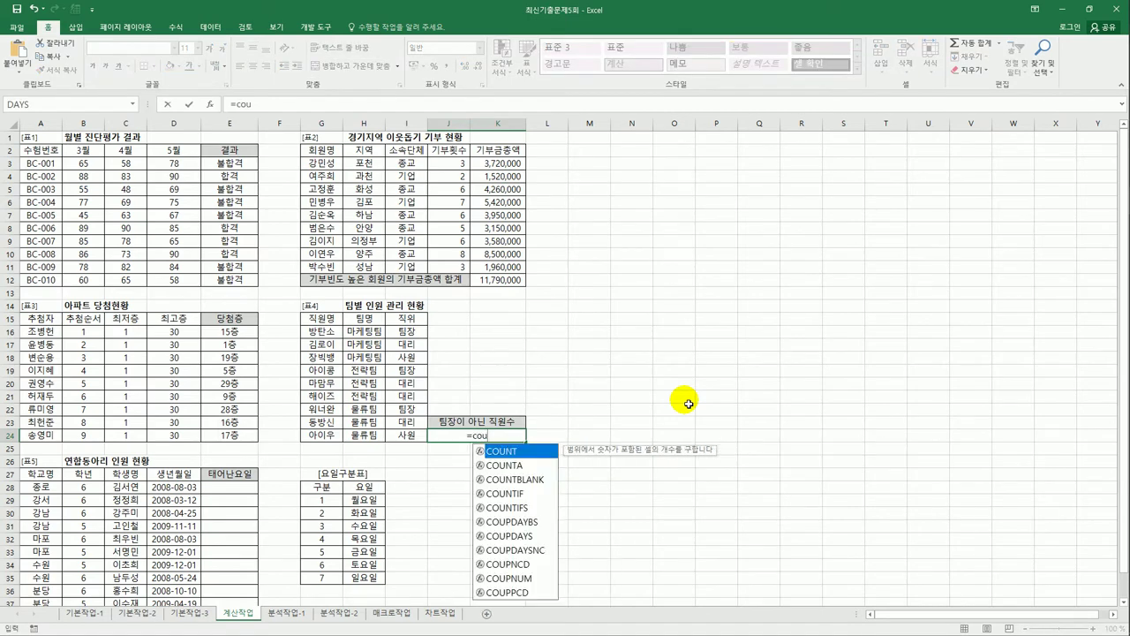
key(Down)
key(Down)
key(Tab)
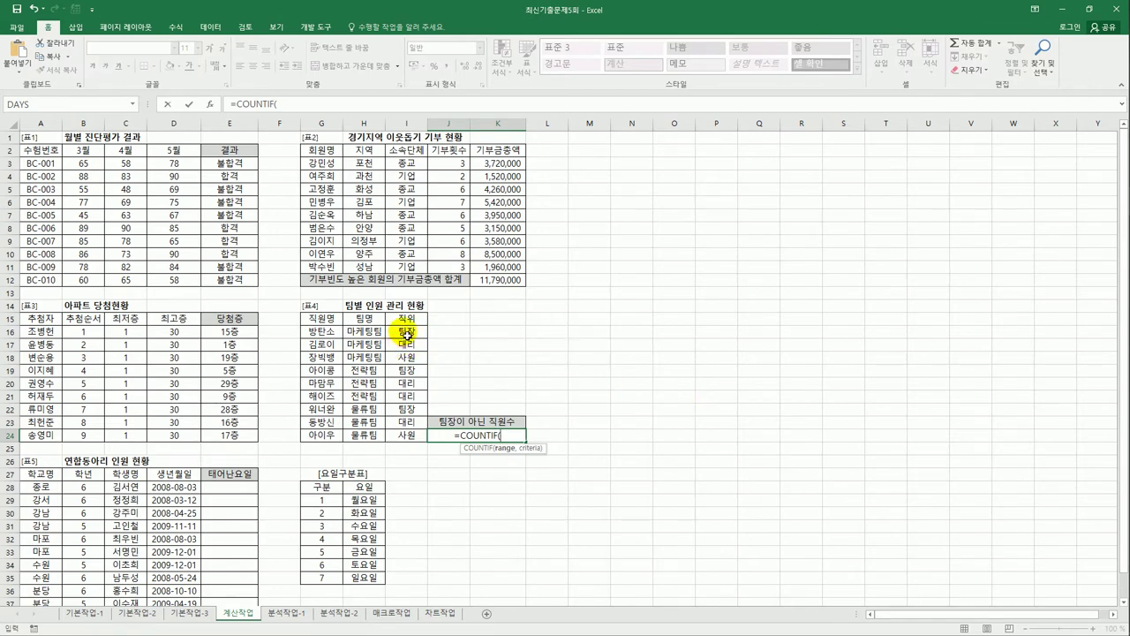
drag(401, 331, 415, 435)
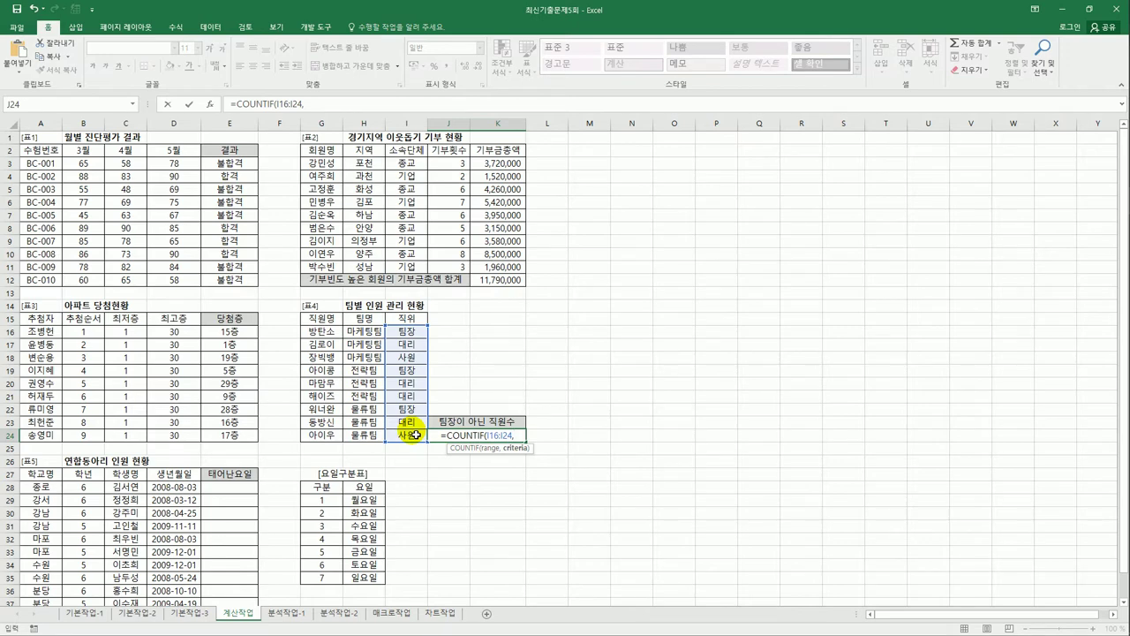
Step: Finish J24's COUNTIF with the criterion "<>팀장" and append &"명" to count the employees who are not team leaders
text(")
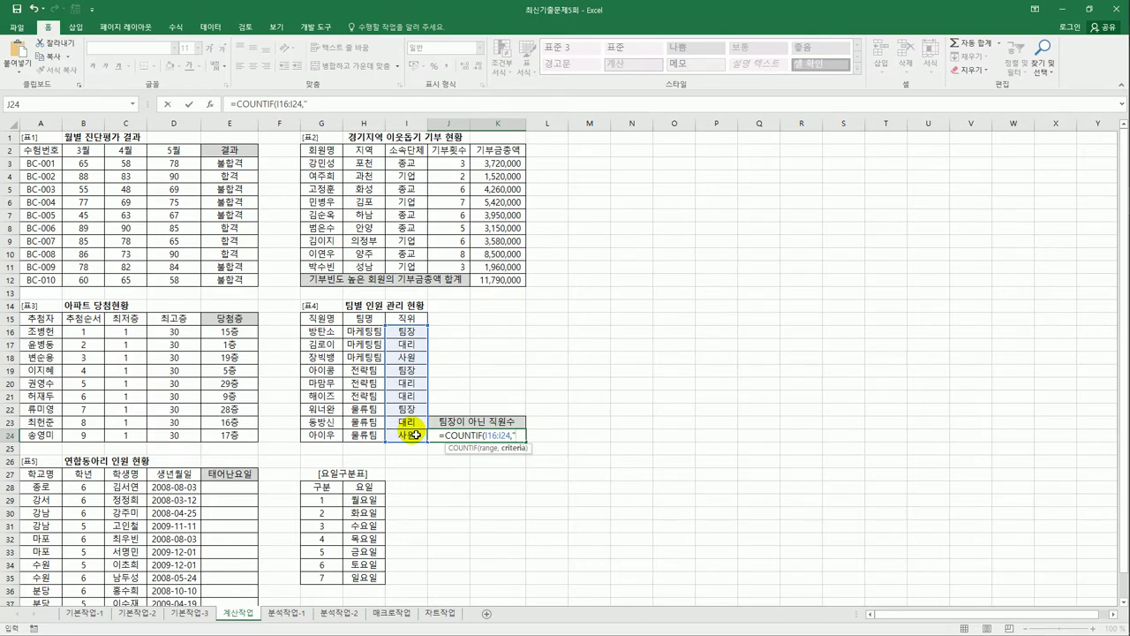
text(<>팀장)
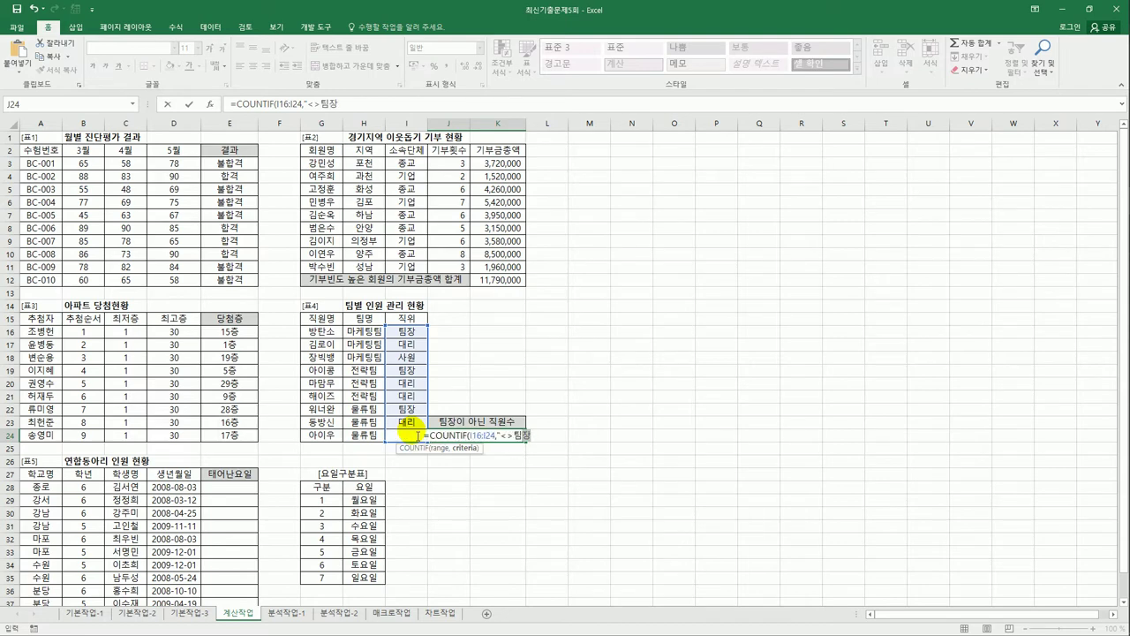
text(")
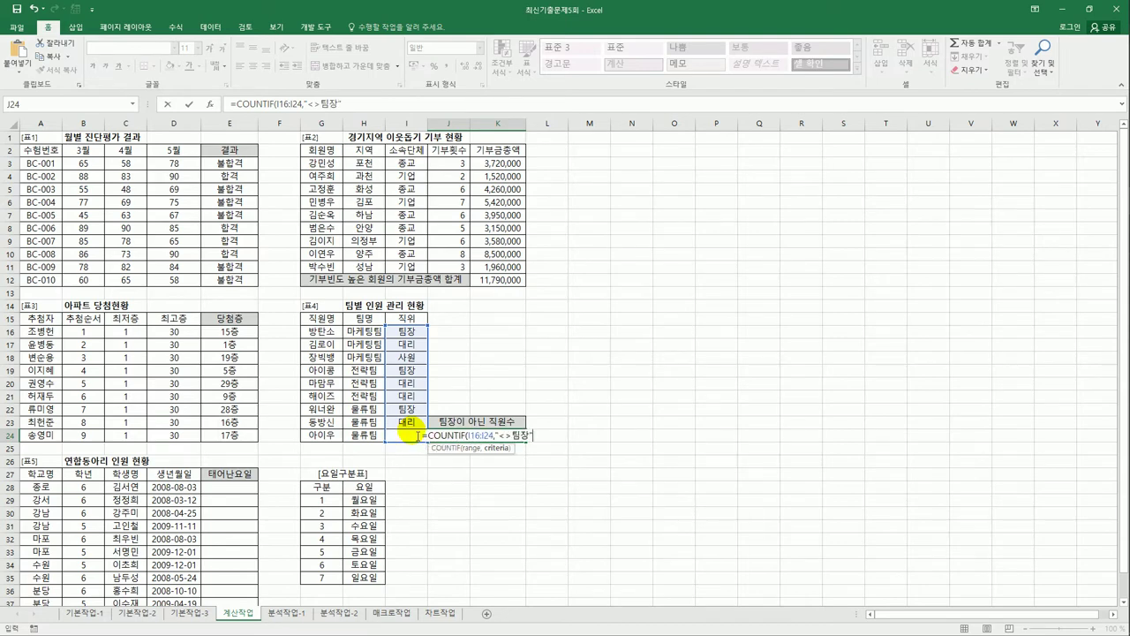
text())
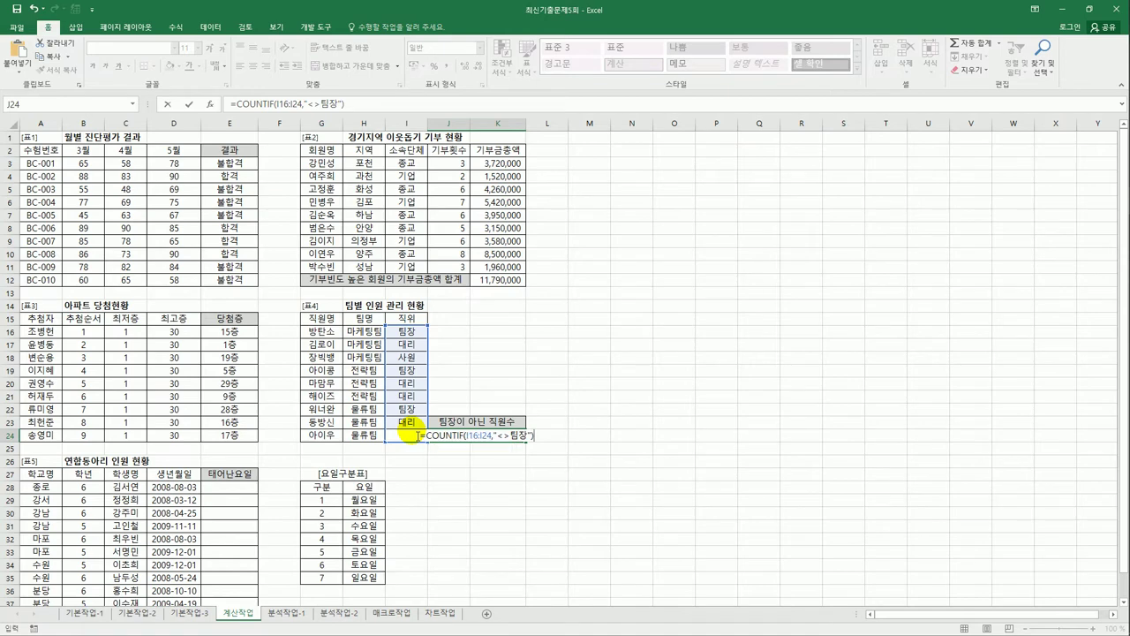
text(&")
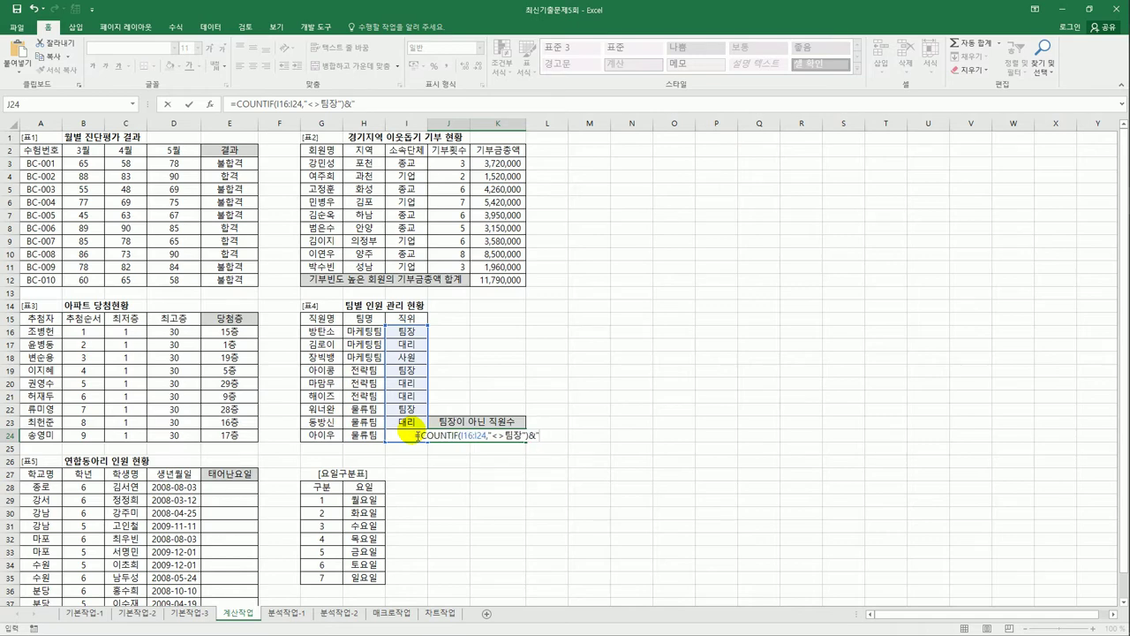
text(명")
key(ctrl+Return)
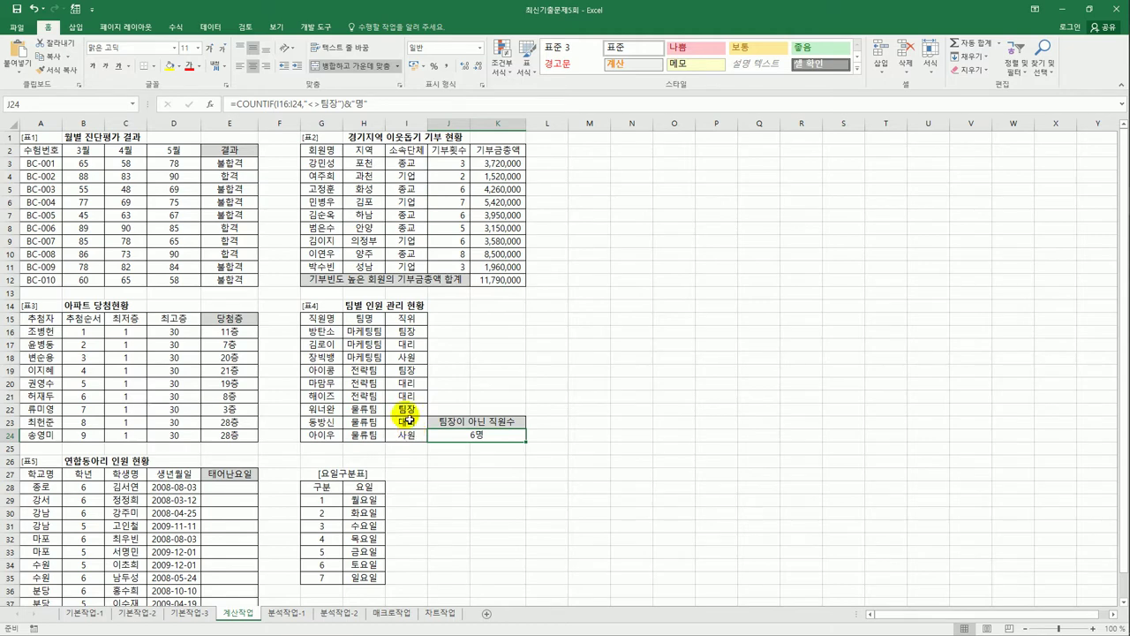
Step: Check the non-팀장 count in J24 against the 직위 entries in I16:I24
click(408, 332)
drag(411, 344, 406, 436)
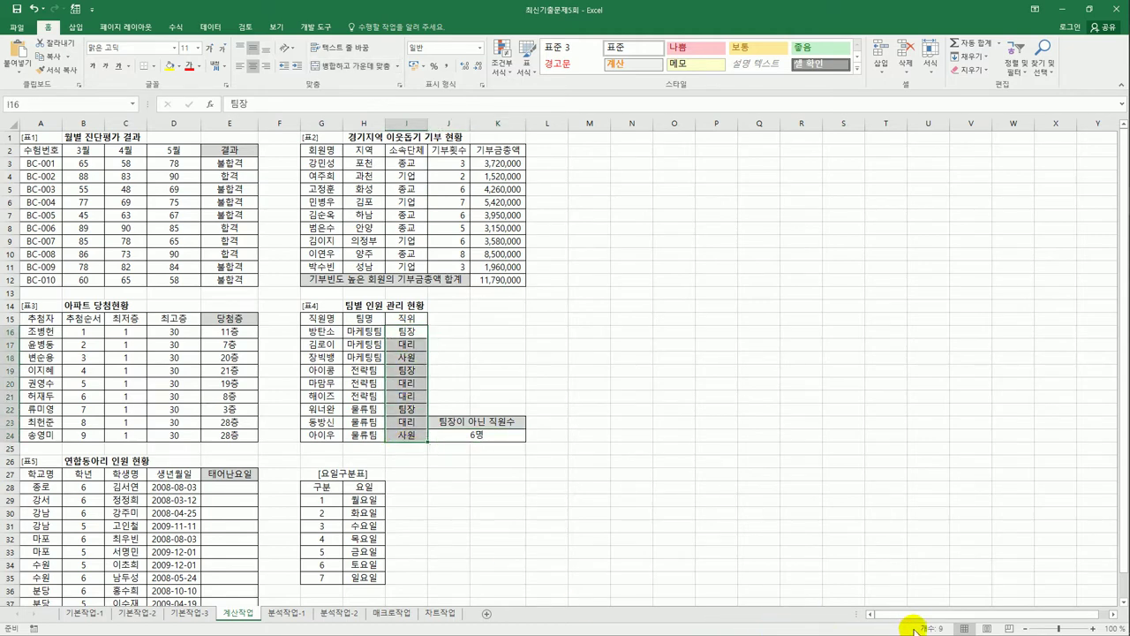
click(404, 371)
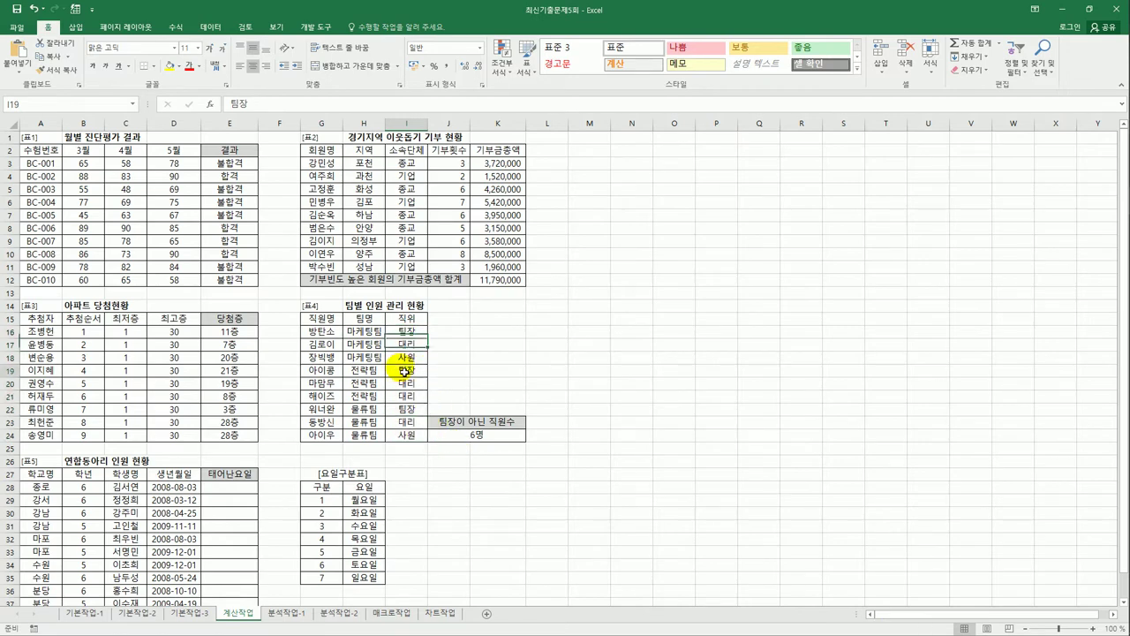
click(454, 437)
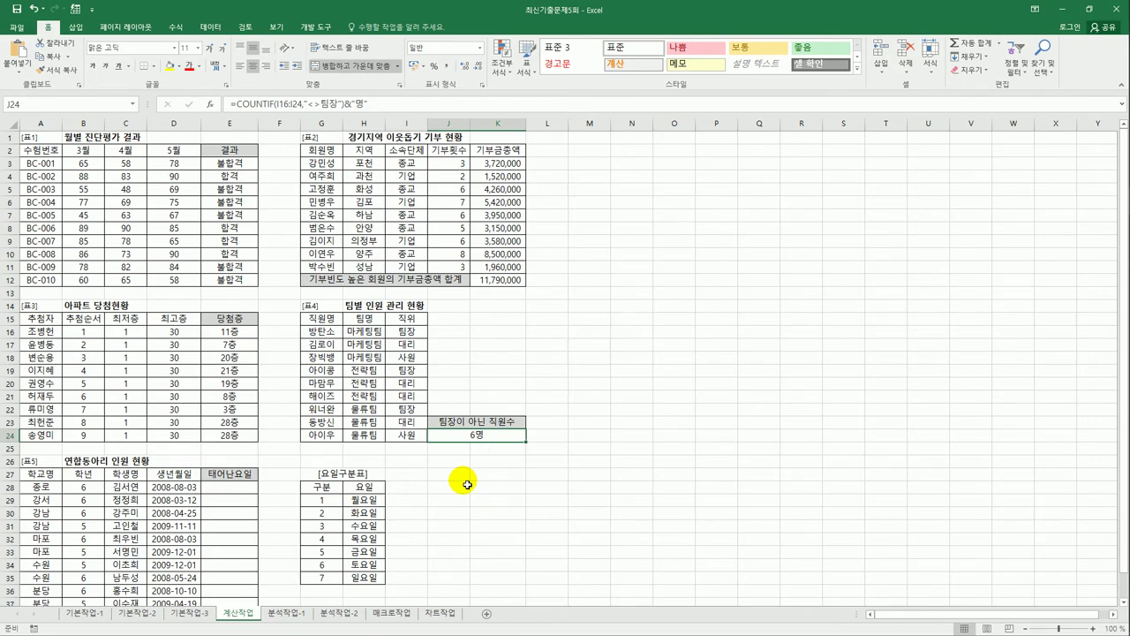
Step: Enter =WEEKDAY(D28,2) in E28, the first 태어난요일 cell of 표5, with return type 2 numbering Monday as 1
scroll(467, 484, down, 2)
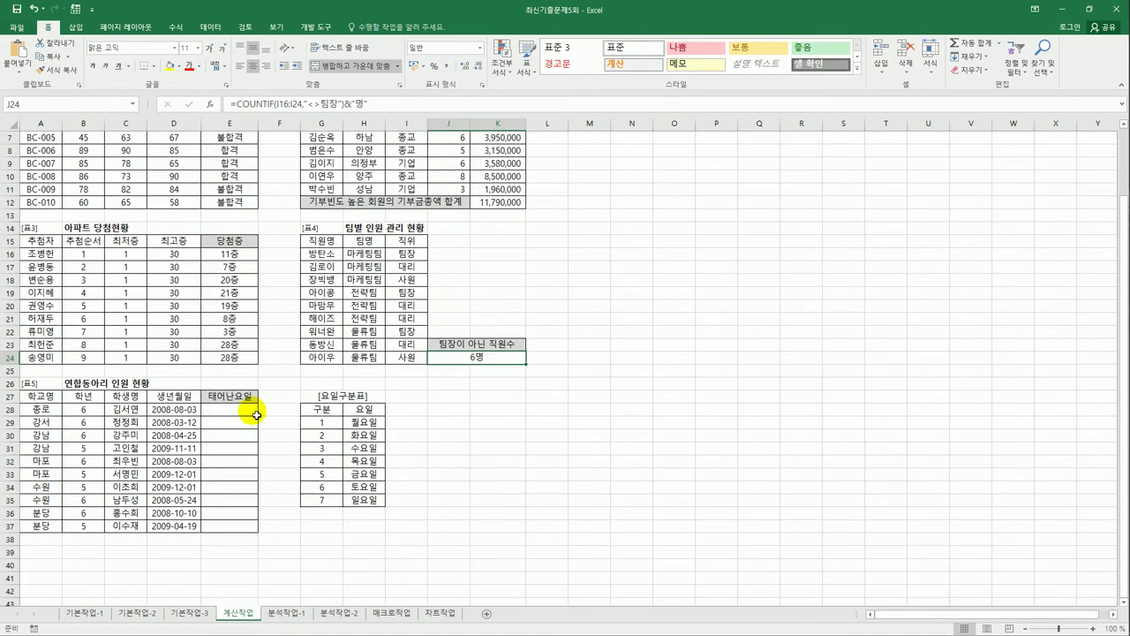
click(254, 413)
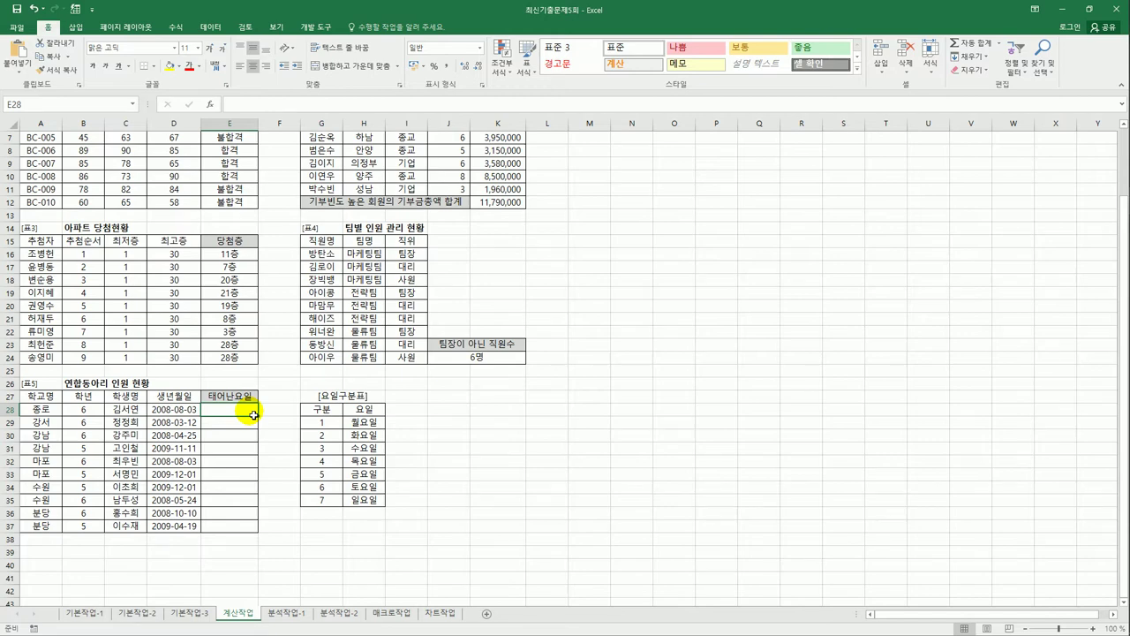
click(185, 409)
click(216, 413)
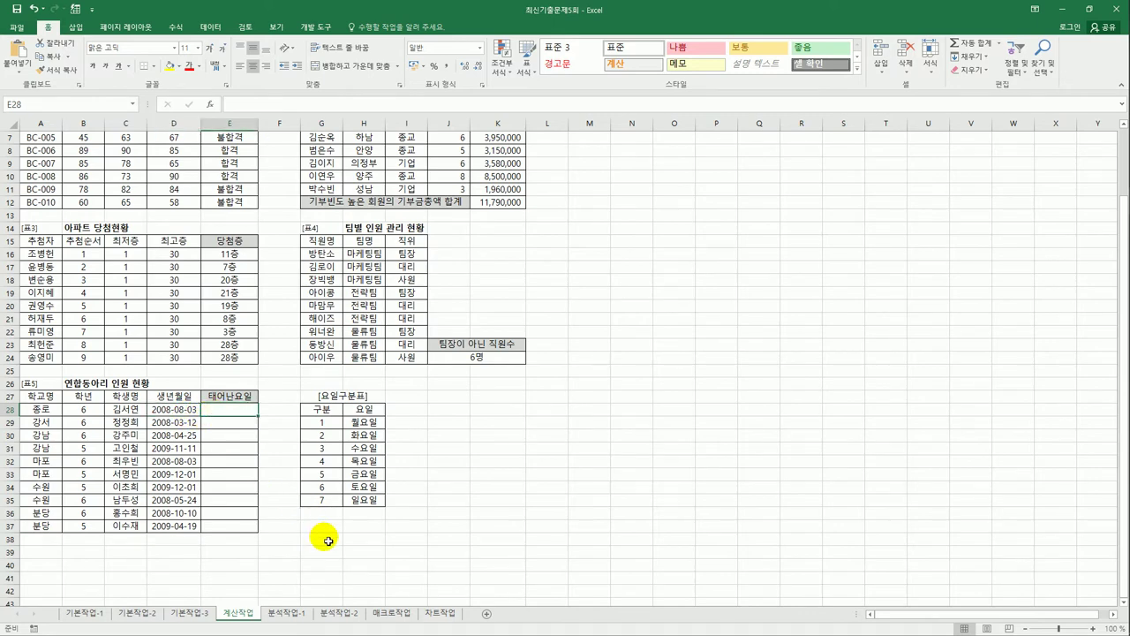
text(=)
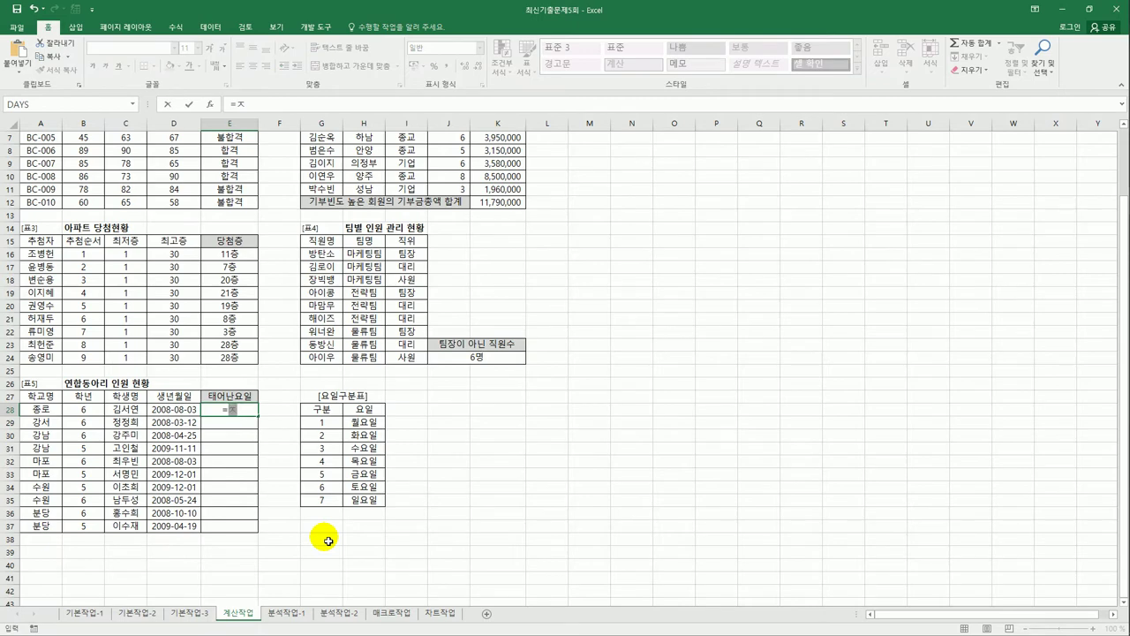
text(w)
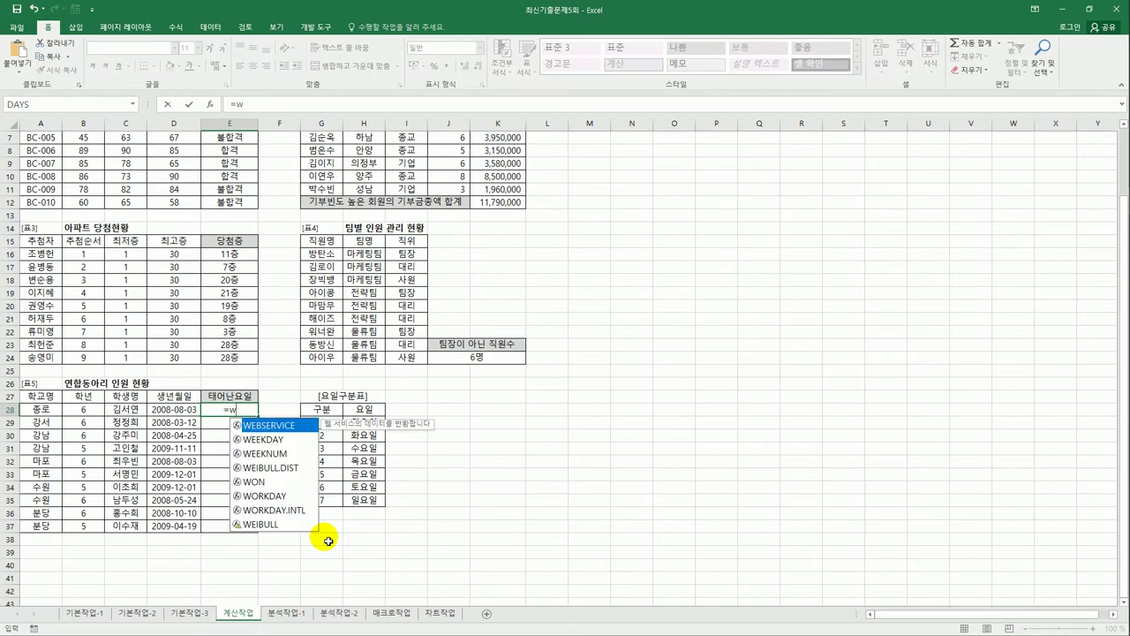
key(Down)
key(Tab)
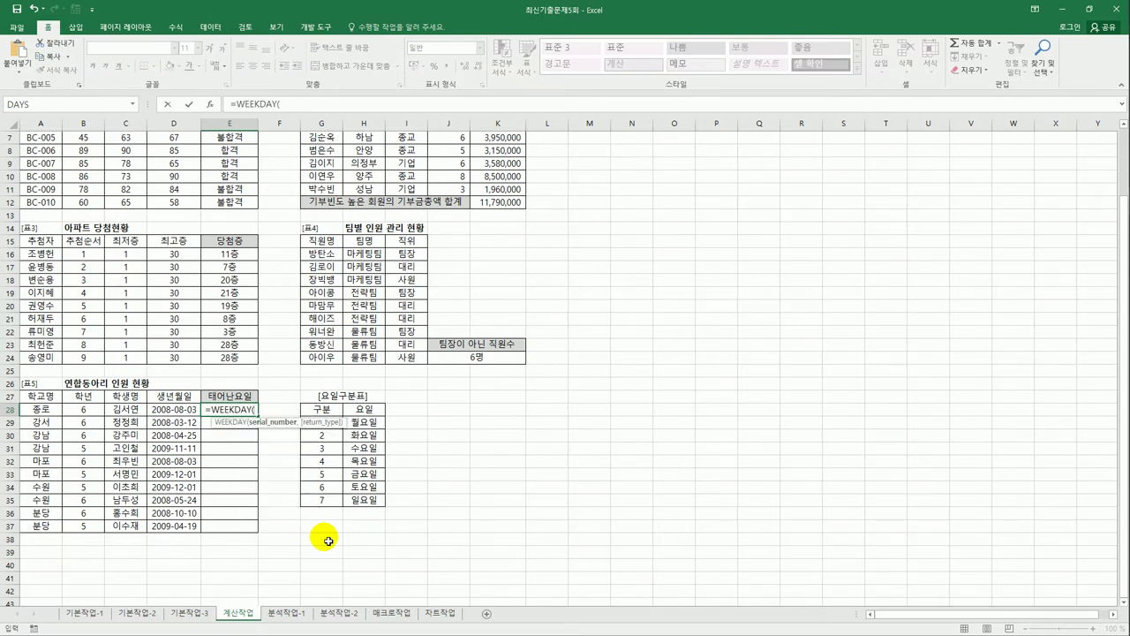
click(181, 412)
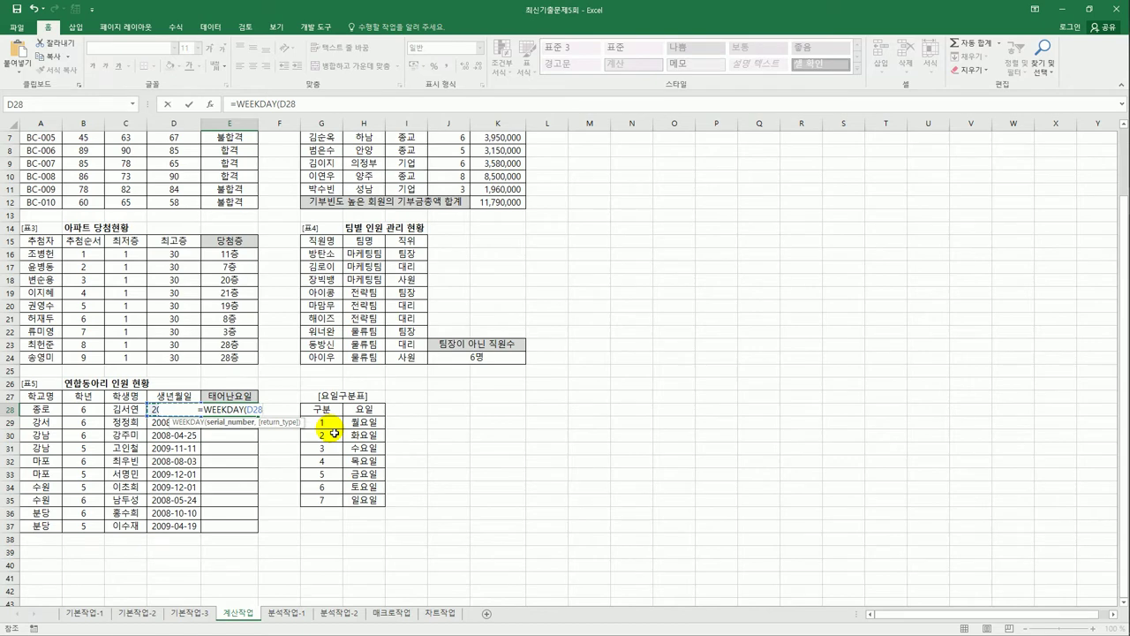
text(,)
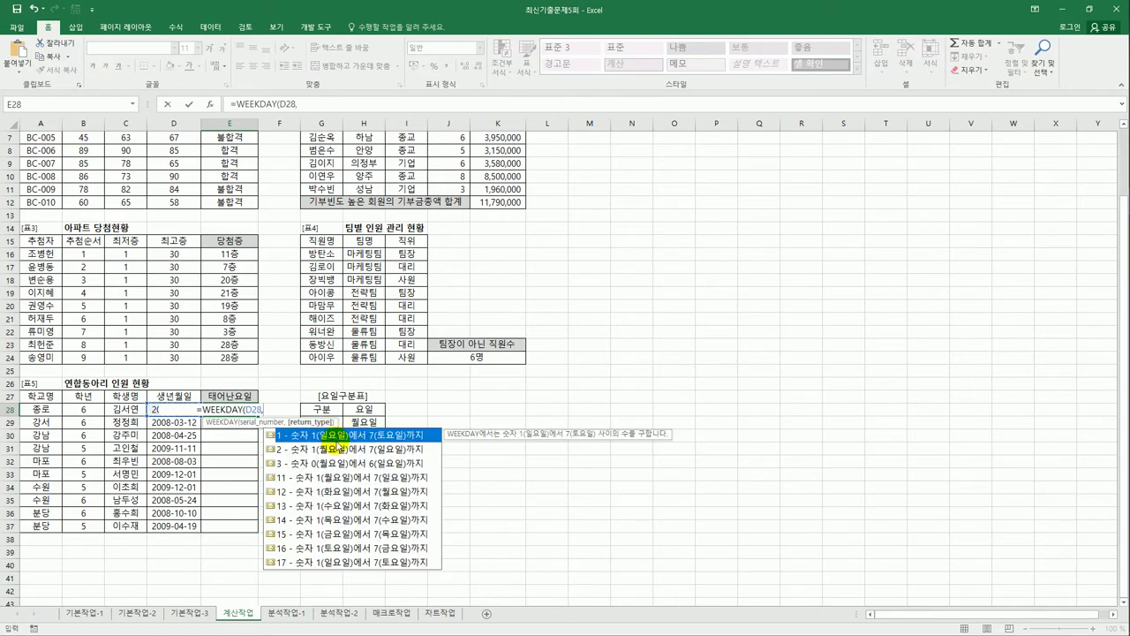
click(340, 451)
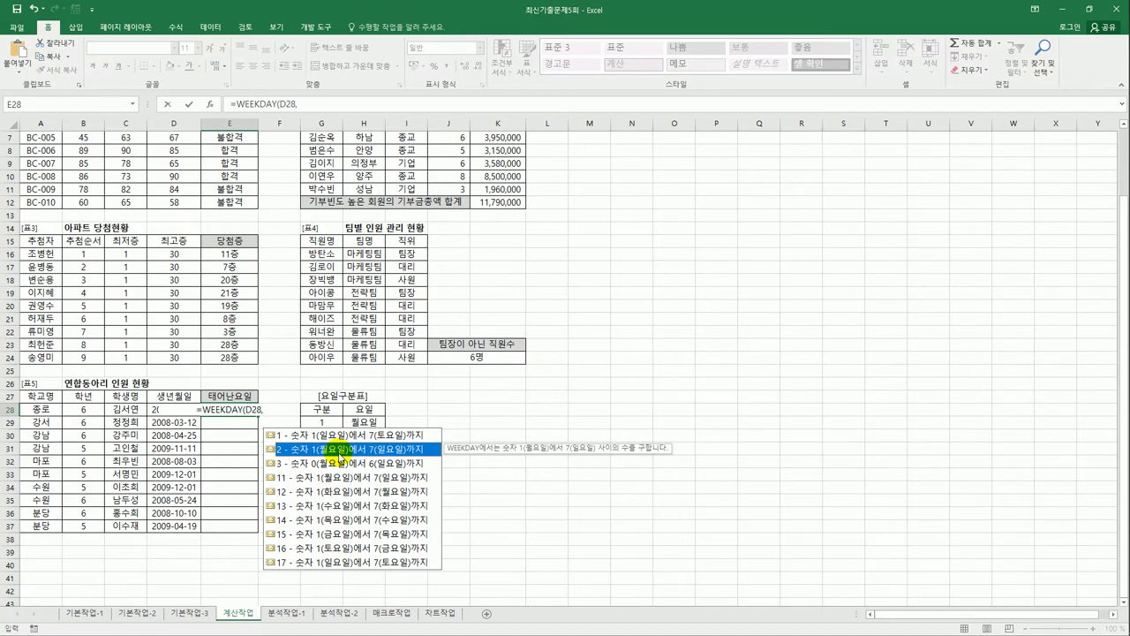
double_click(340, 451)
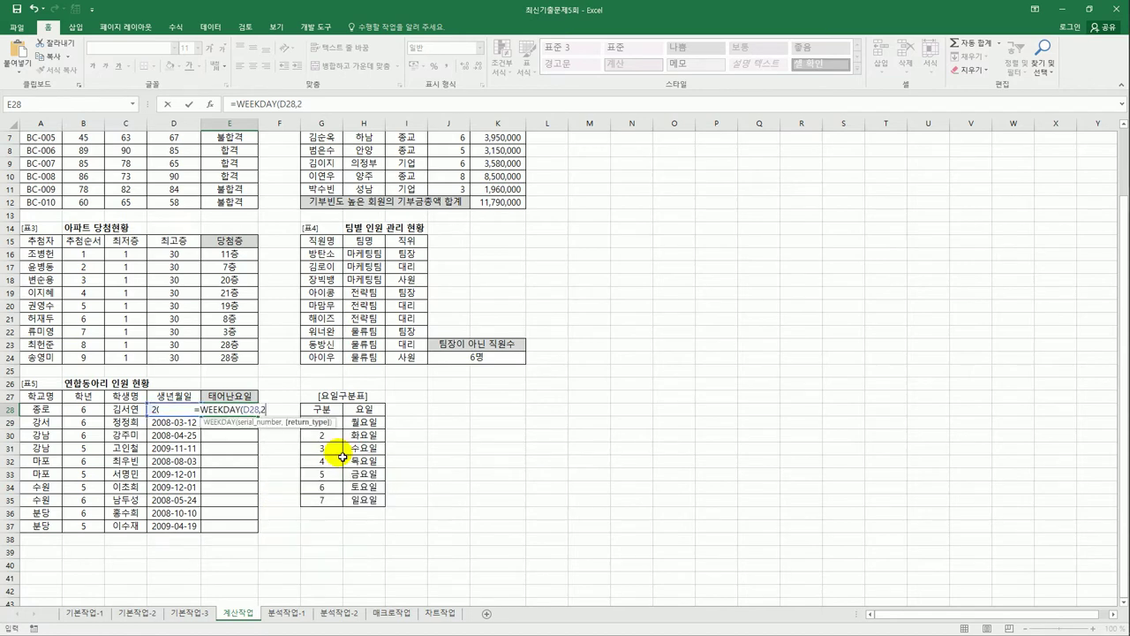
key(Return)
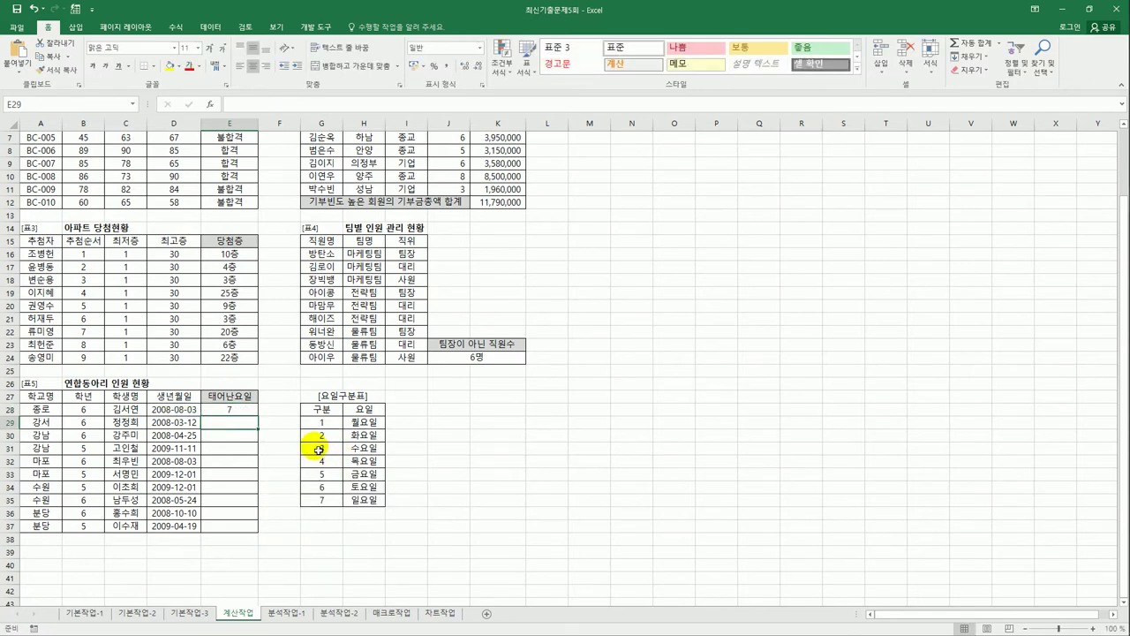
Step: Copy the WEEKDAY formula from E28 down the 태어난요일 column to E37
click(237, 410)
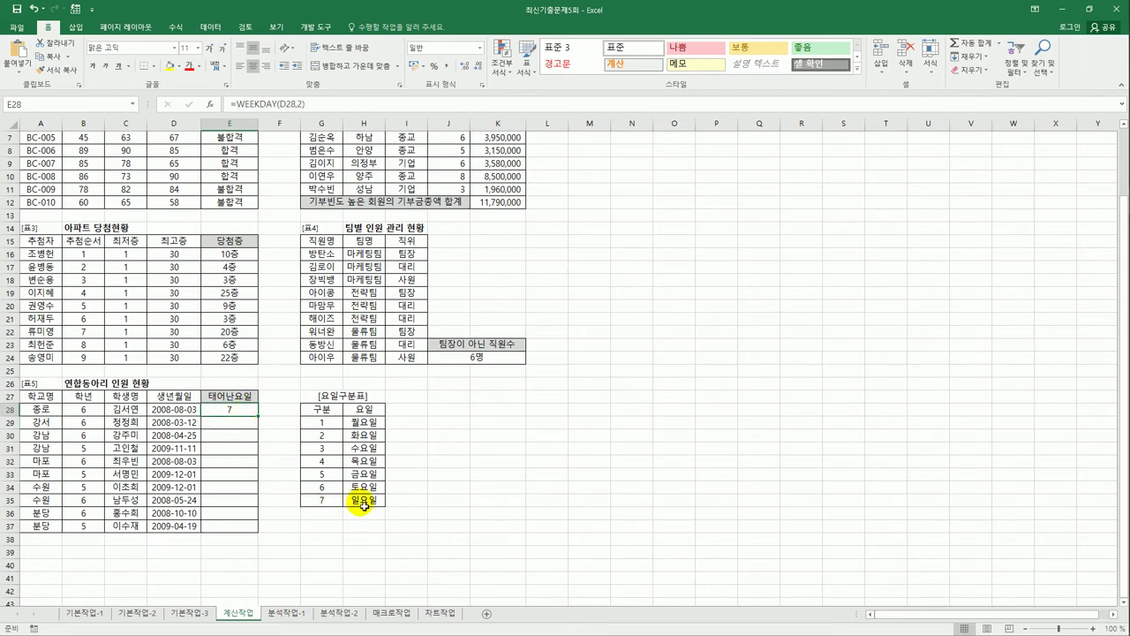
drag(257, 416, 254, 534)
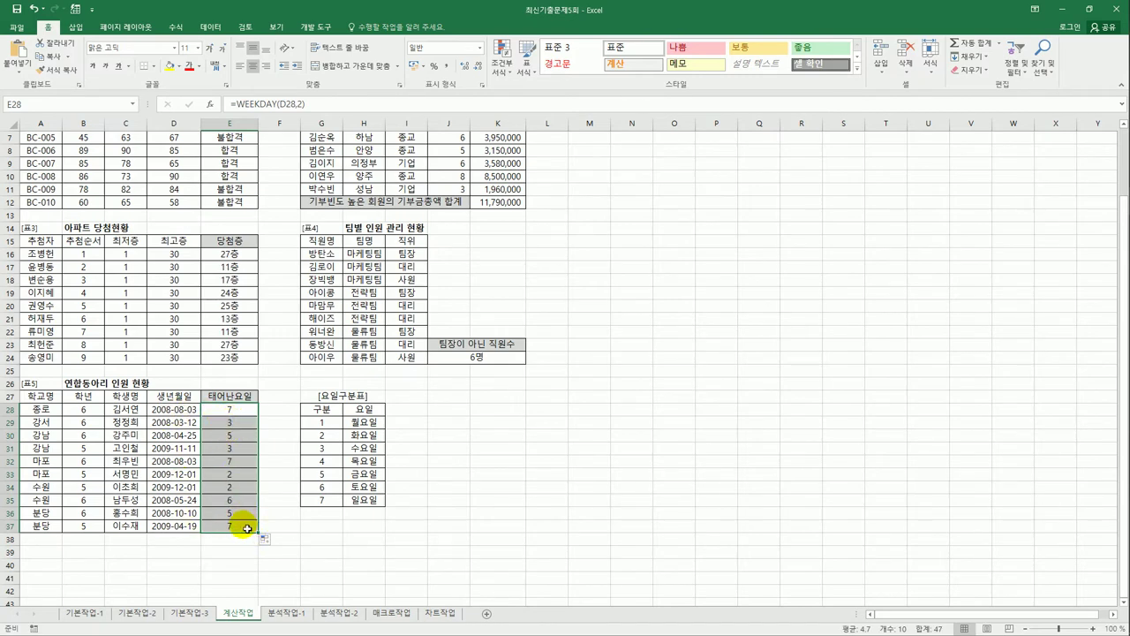
Step: Wrap E28's WEEKDAY formula in an exact-match lookup of the 요일구분표: =VLOOKUP(WEEKDAY(D28,2),$G$29:$H$35,2,FALSE)
click(228, 410)
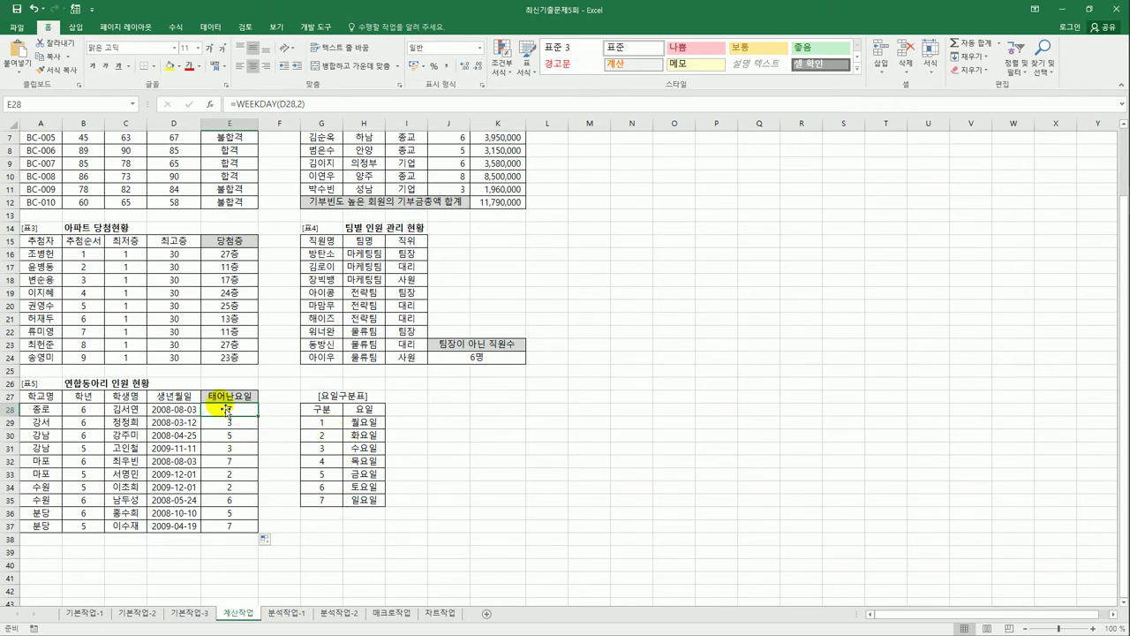
click(242, 106)
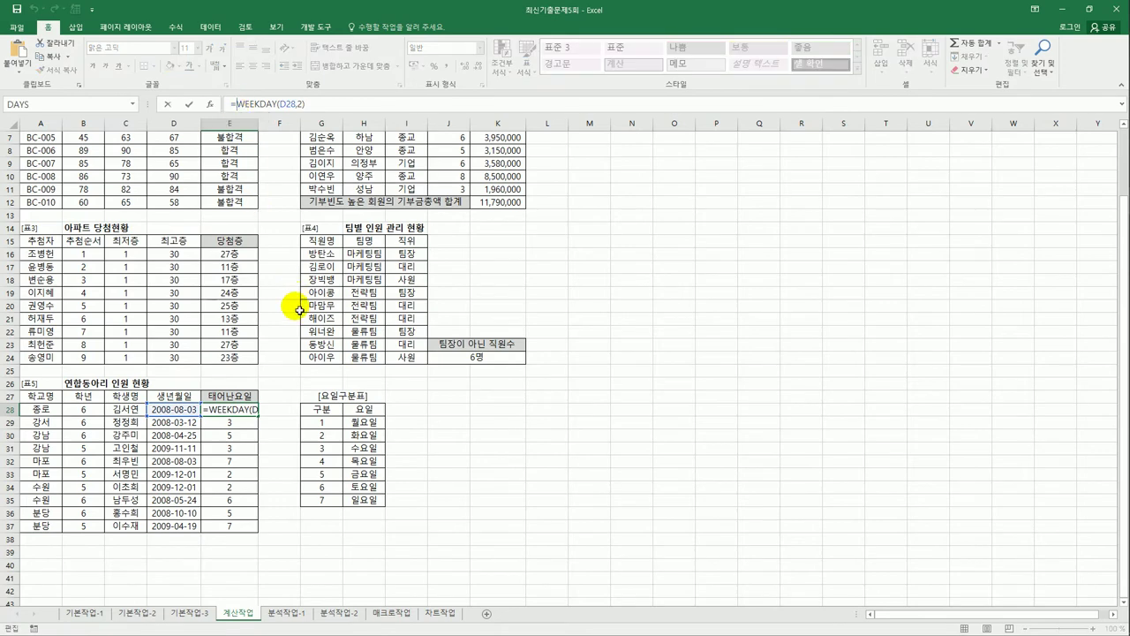
text(VLOOKUP()
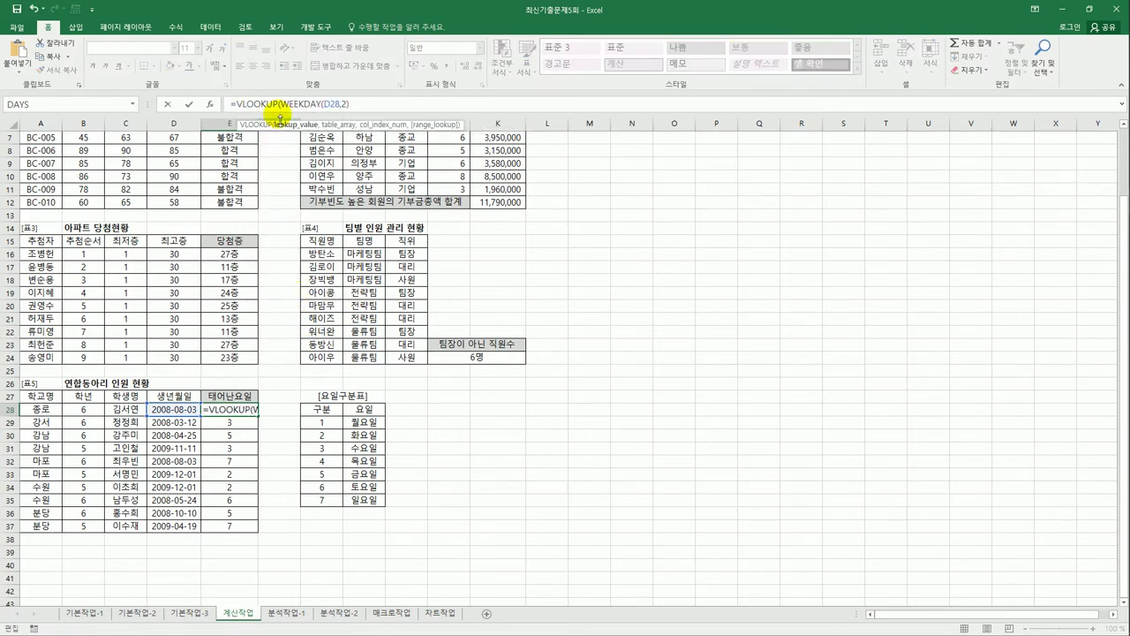
click(353, 106)
text(,)
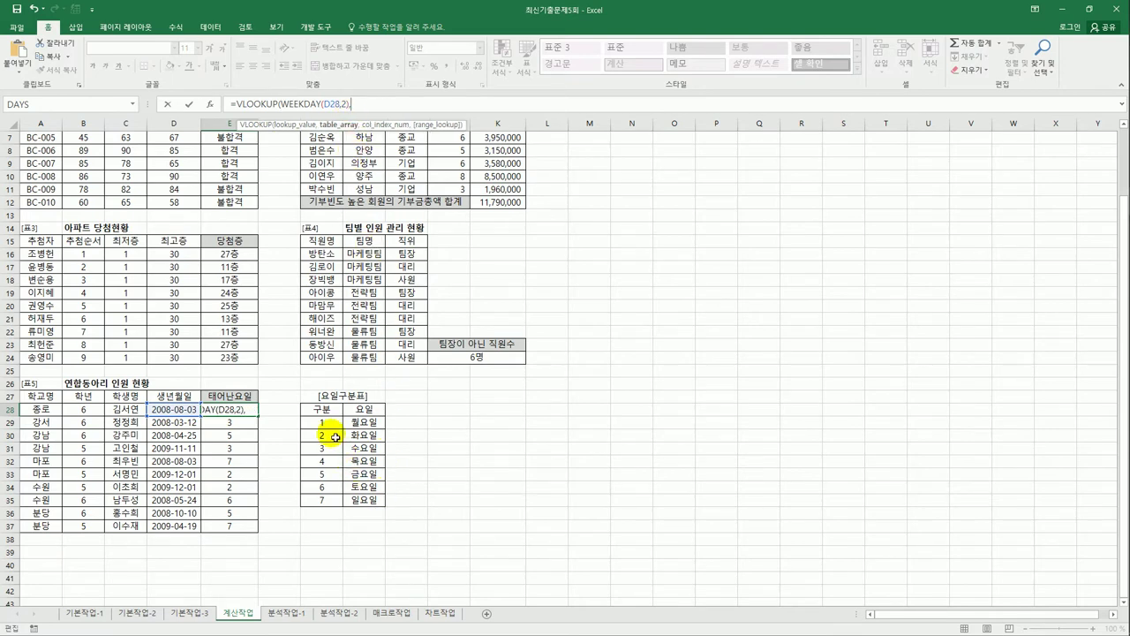
drag(323, 422, 361, 511)
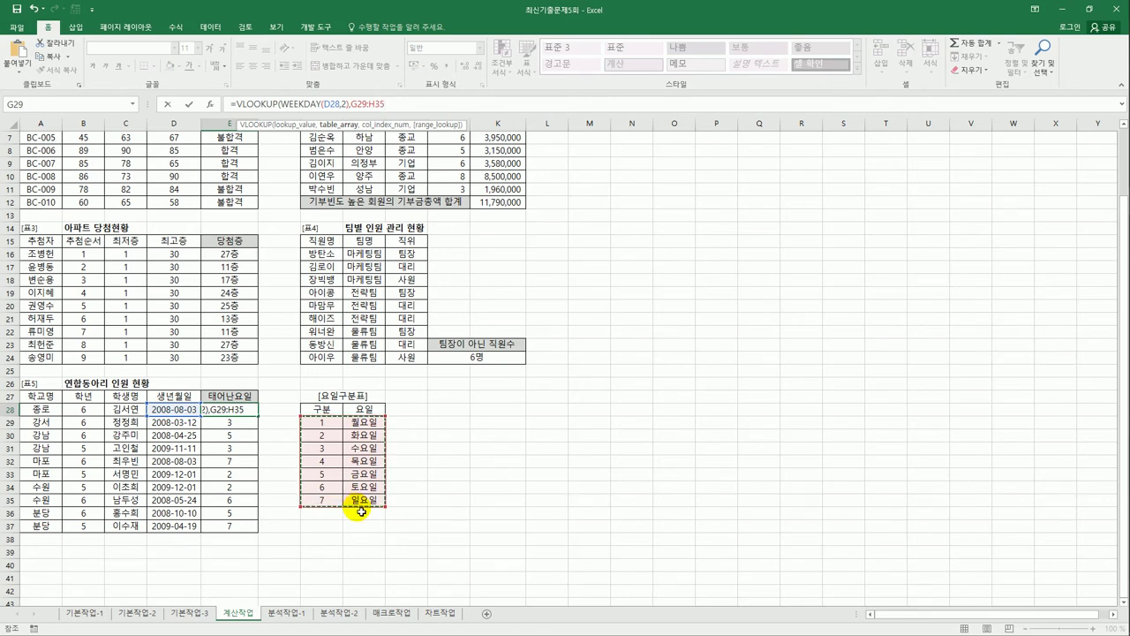
key(F4)
text(,2)
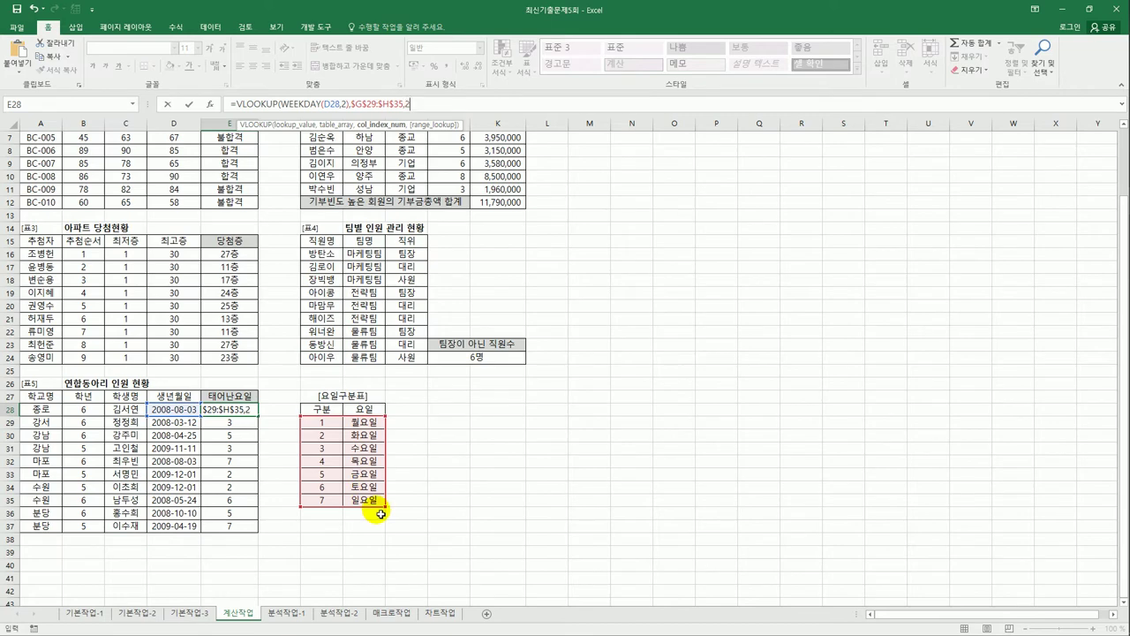
text(,)
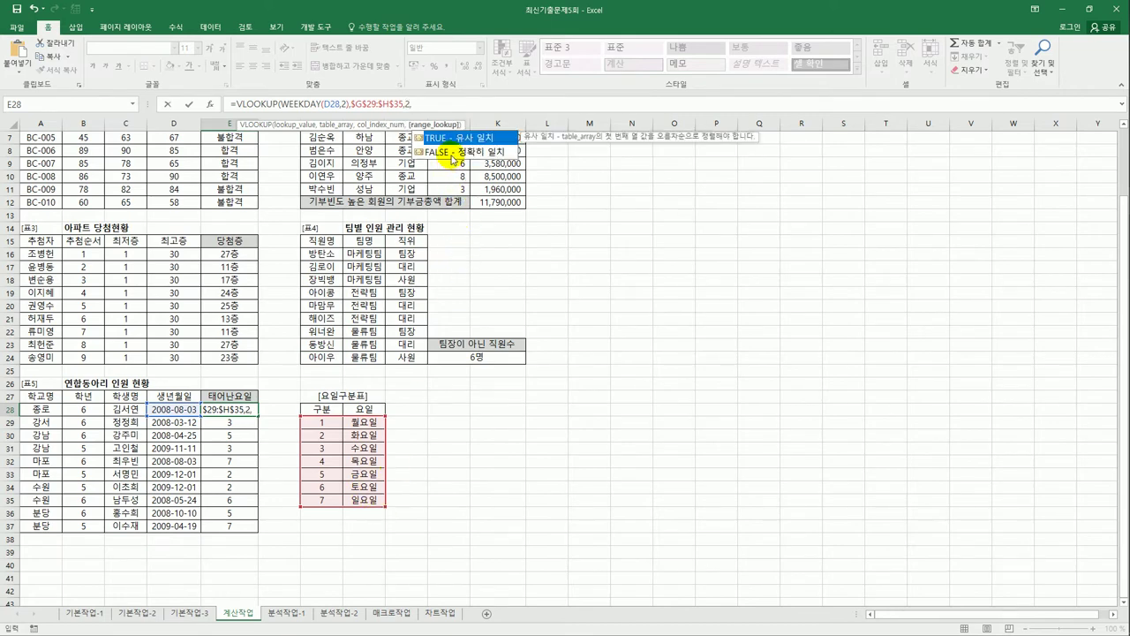
double_click(446, 152)
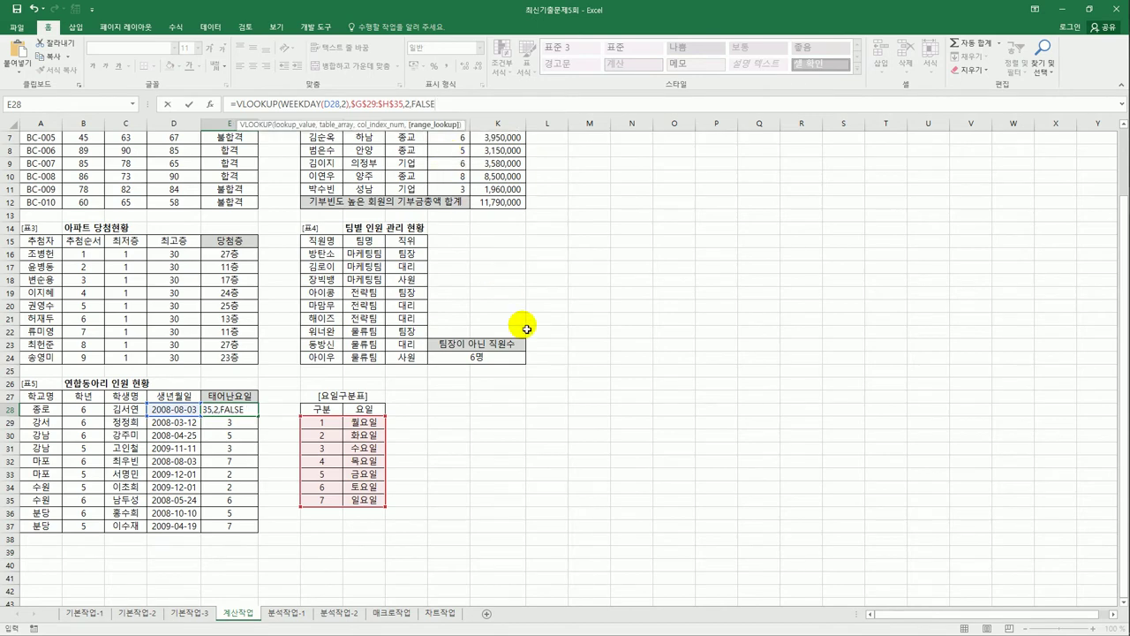
key(Return)
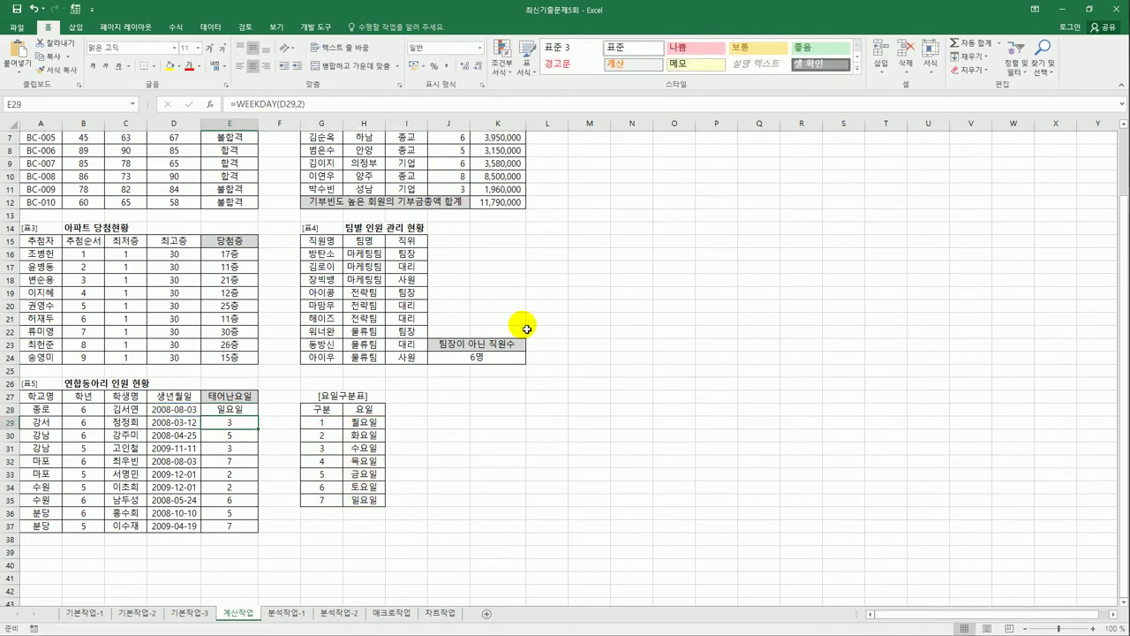
Step: Copy the VLOOKUP formula from E28 down the 태어난요일 column to E37
click(243, 410)
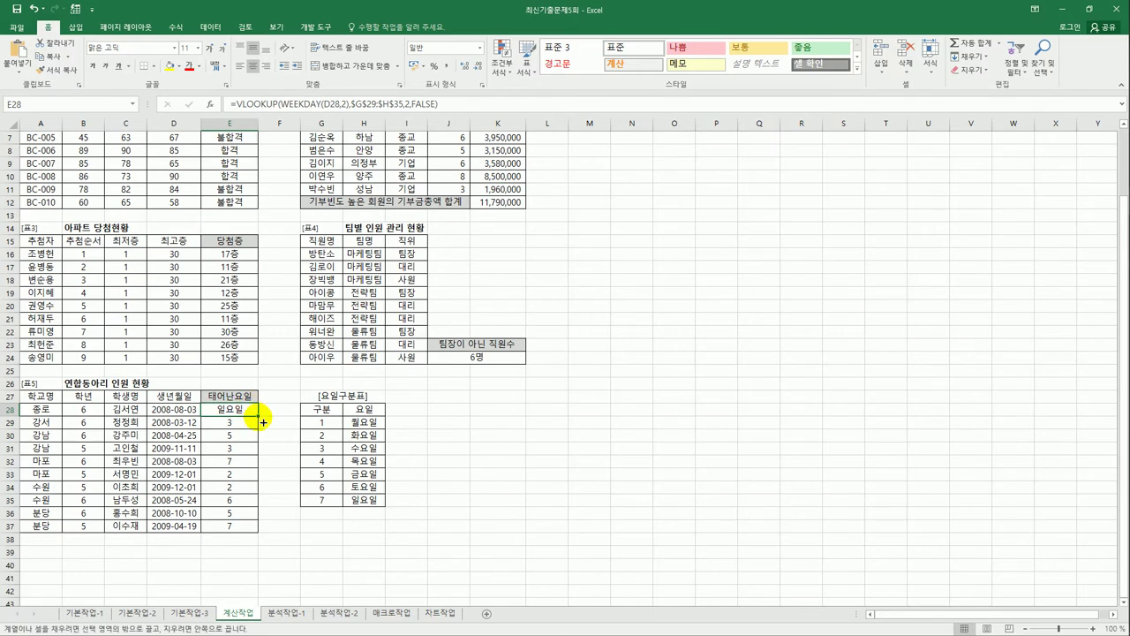
drag(262, 422, 253, 530)
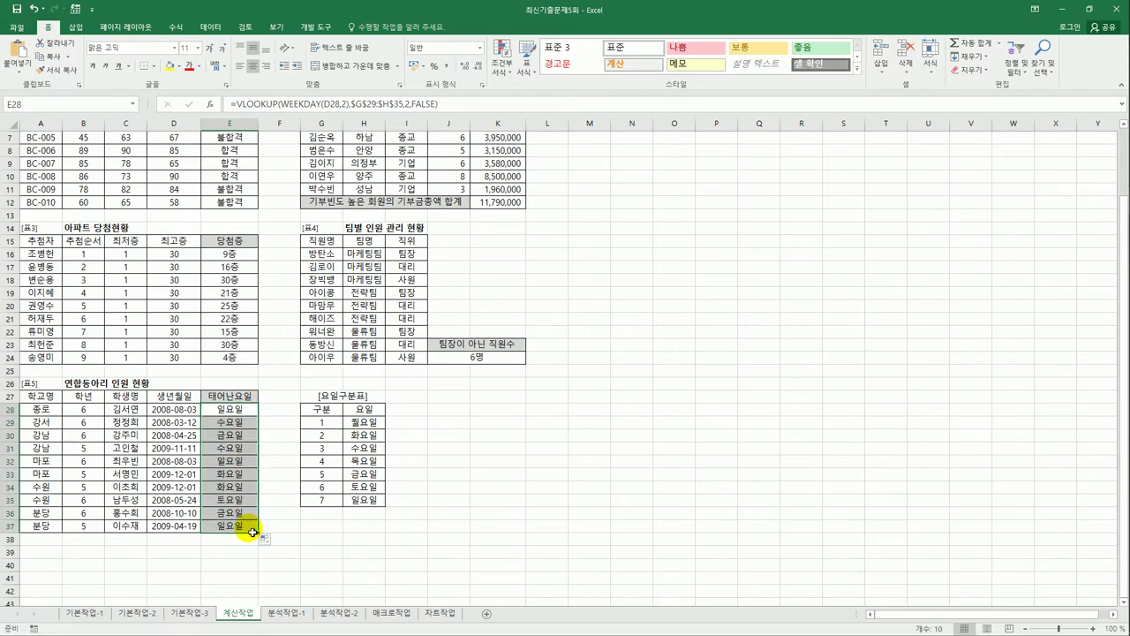
click(253, 530)
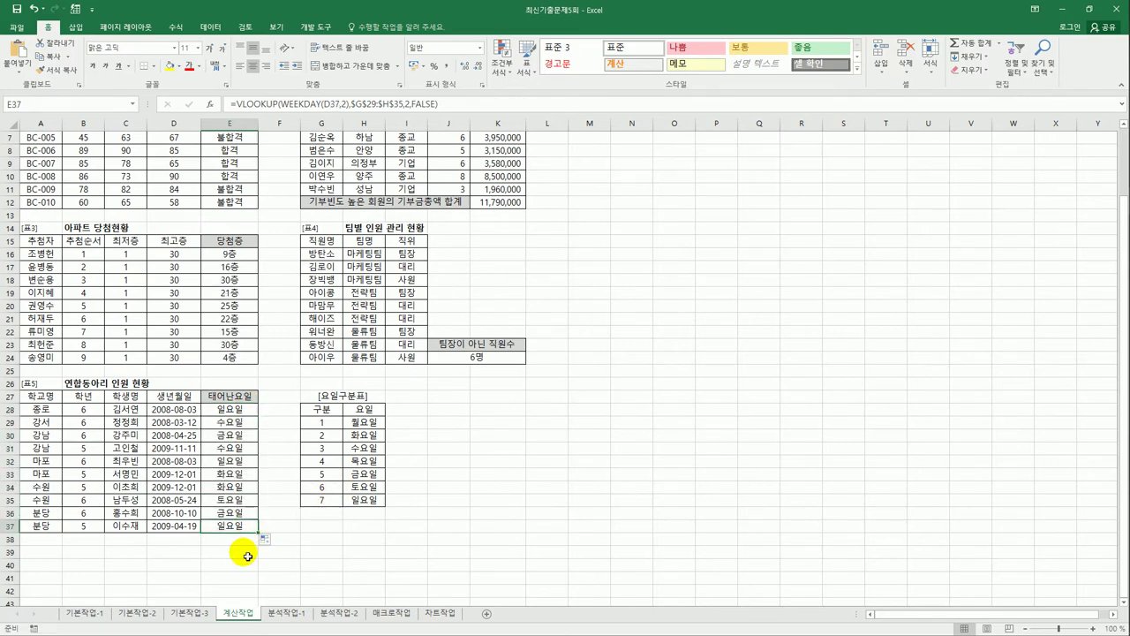
scroll(241, 535, up, 2)
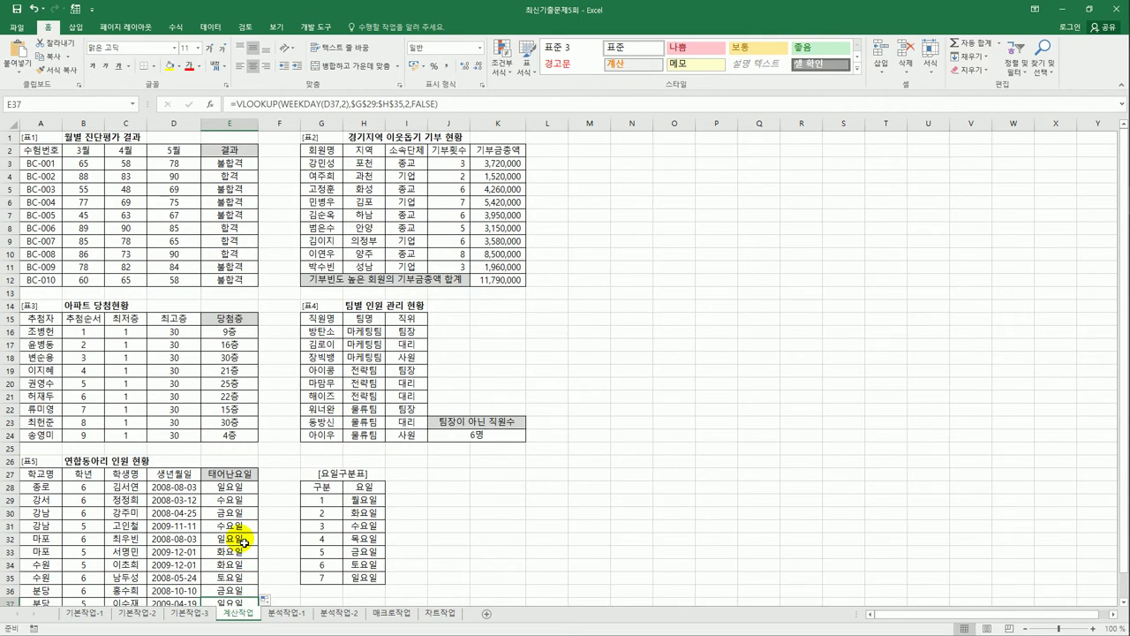
Step: On the 분석작업-1 sheet, sort the 인공지능 교육센터 등록 현황 table by 구분 in ascending order
click(275, 613)
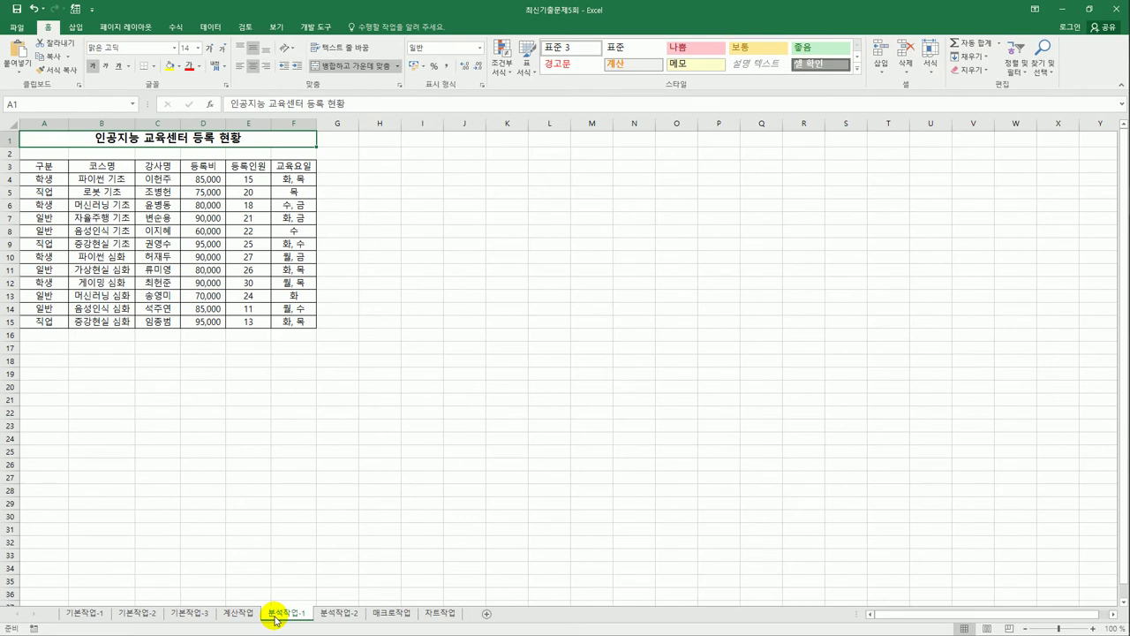
key(alt+a)
click(387, 431)
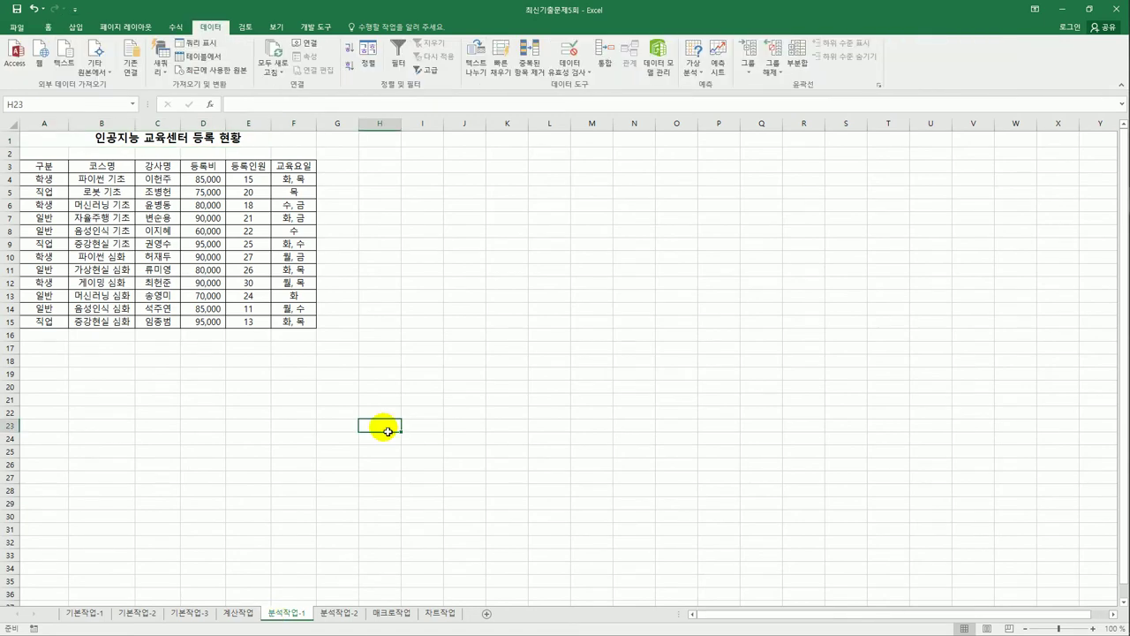
click(39, 274)
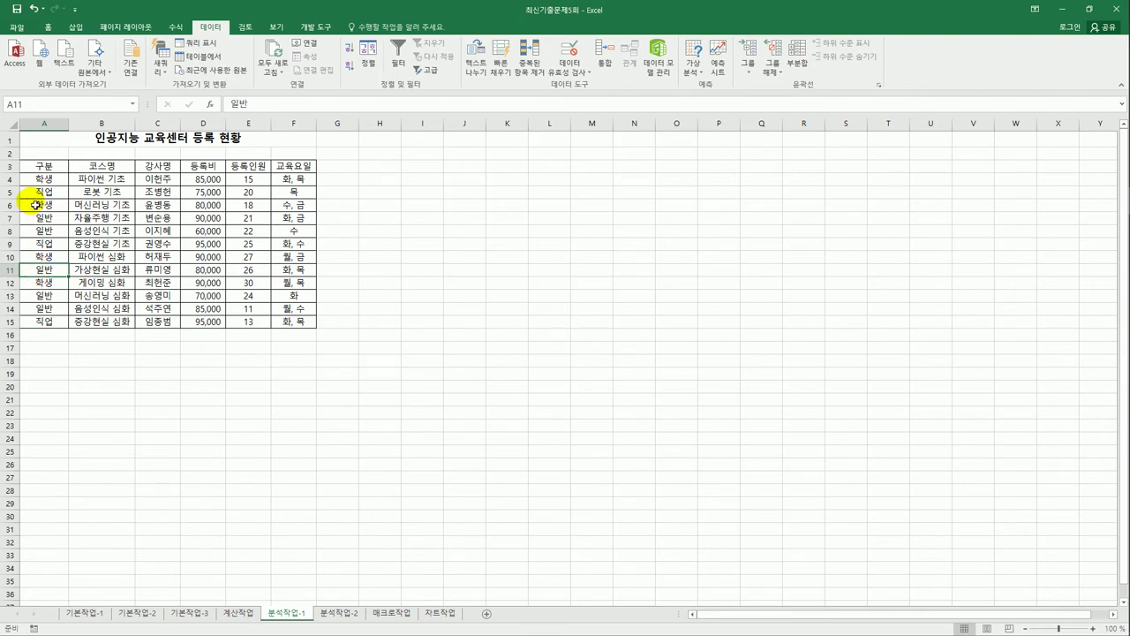
click(41, 192)
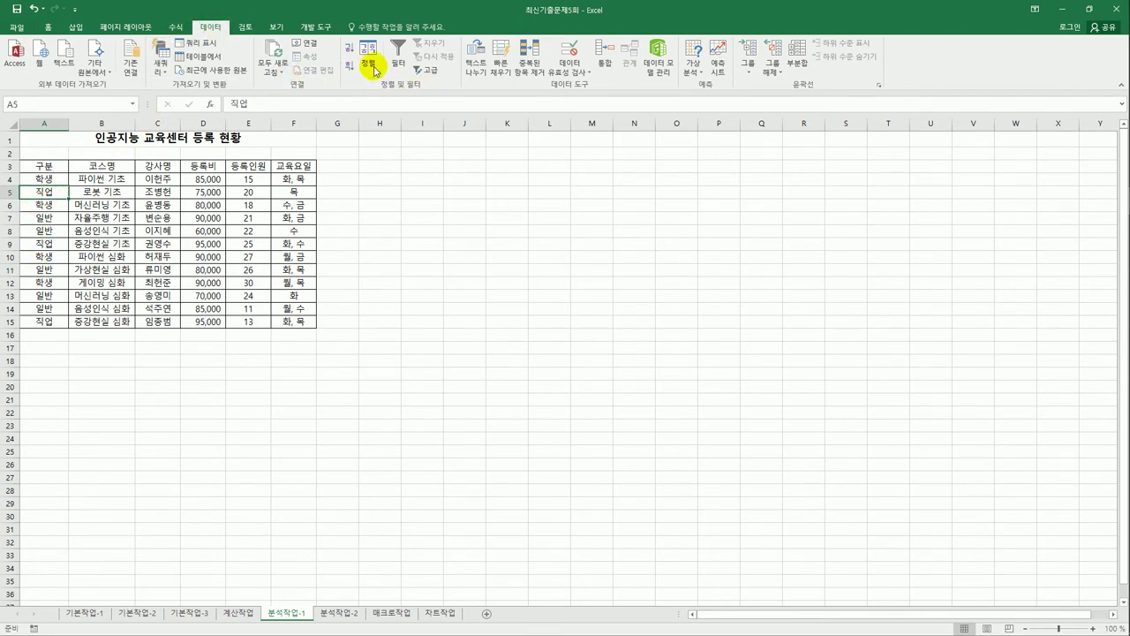
click(347, 48)
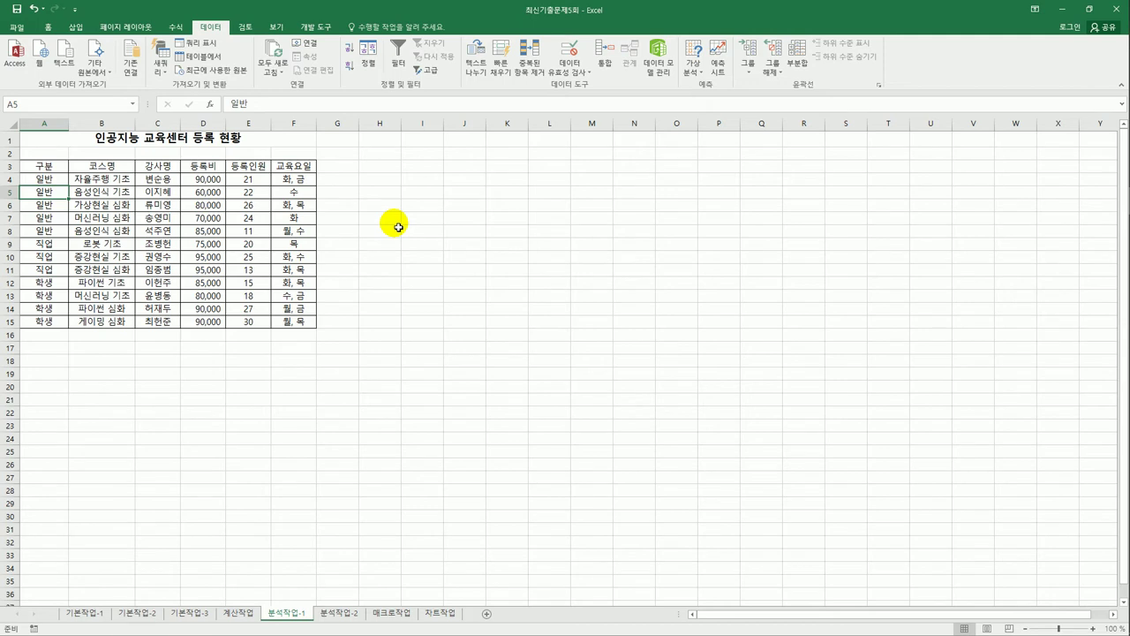
Step: Add subtotals to the table grouped by 구분, using the 평균 function on 등록비 only
click(798, 57)
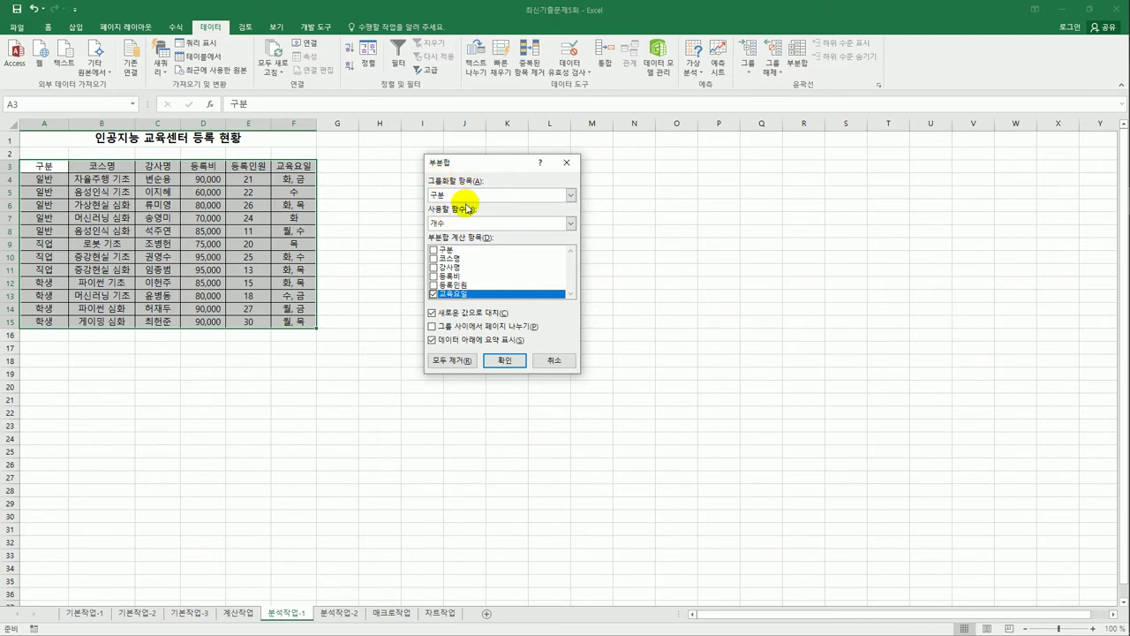
click(477, 223)
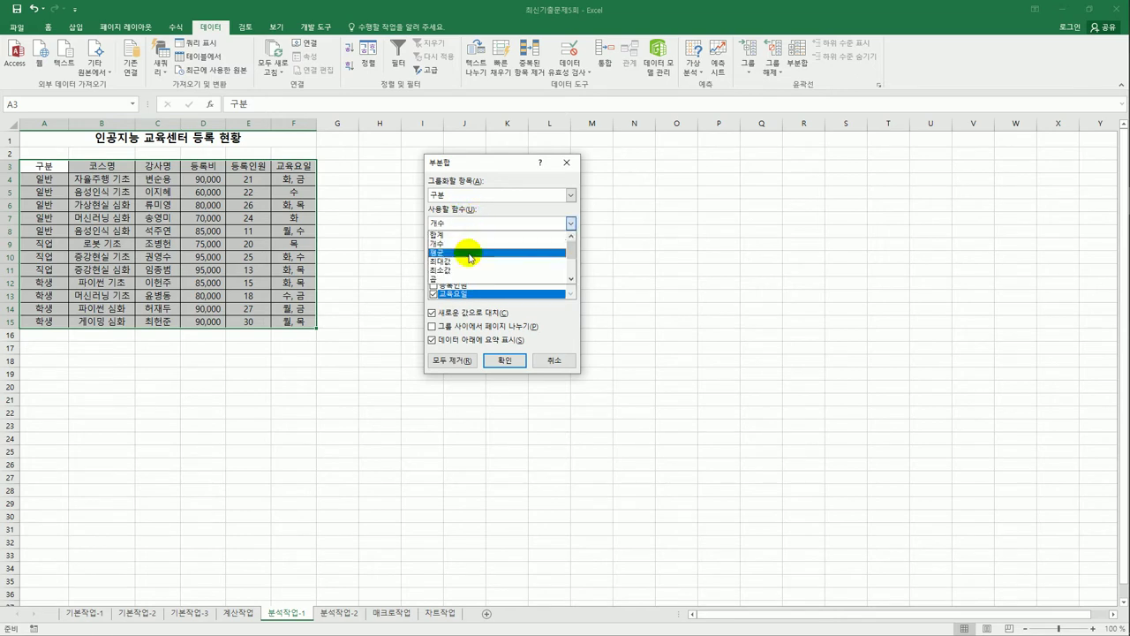
click(468, 256)
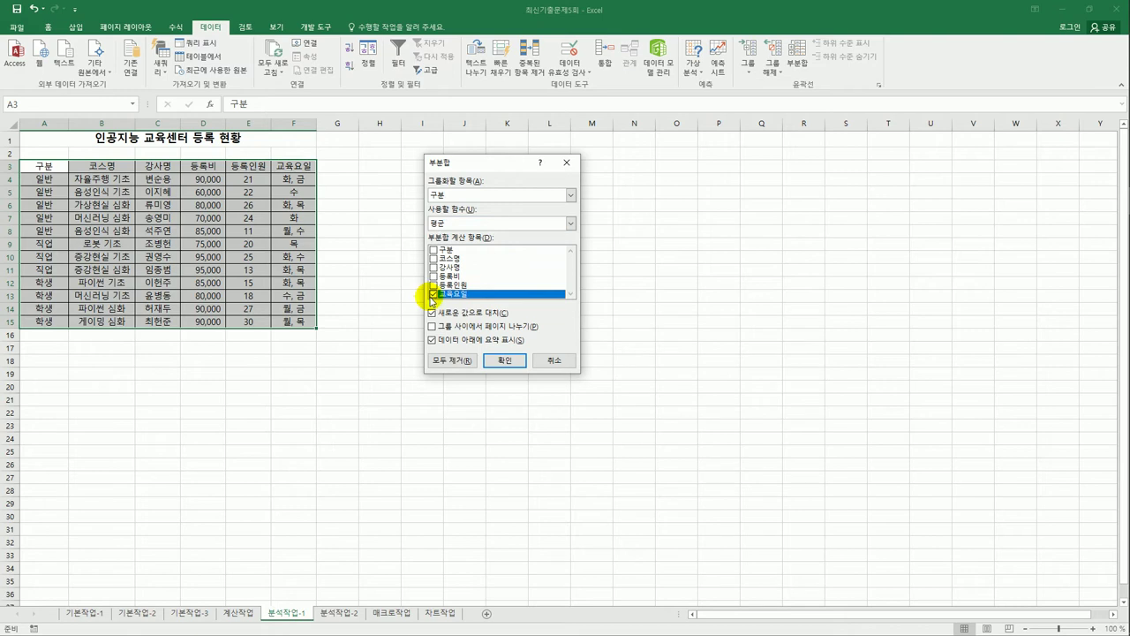
click(432, 296)
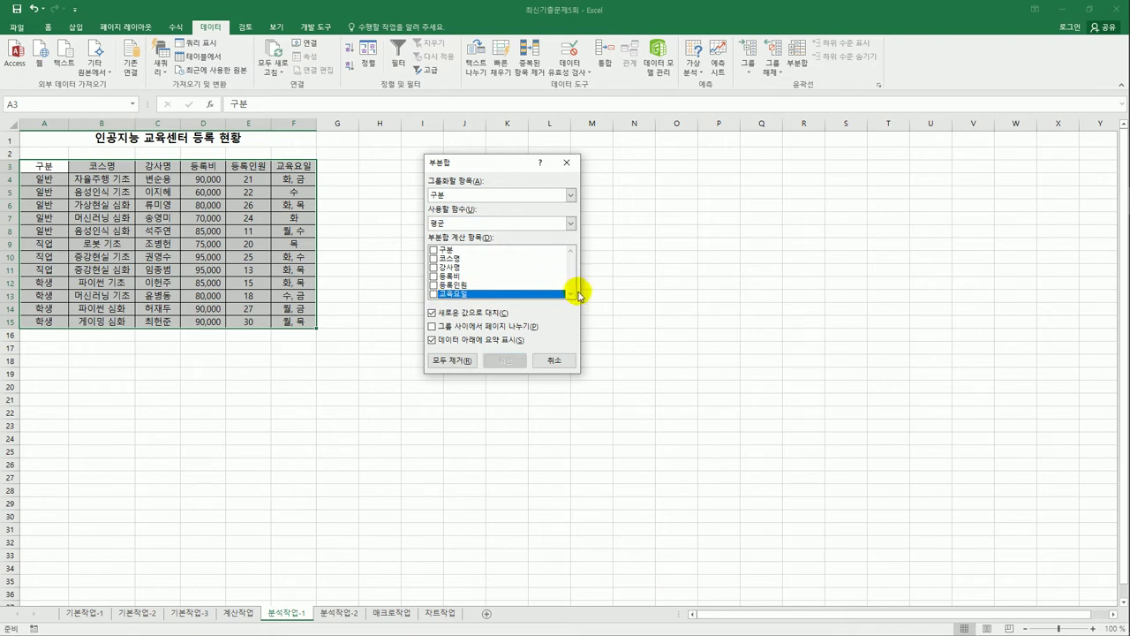
click(444, 277)
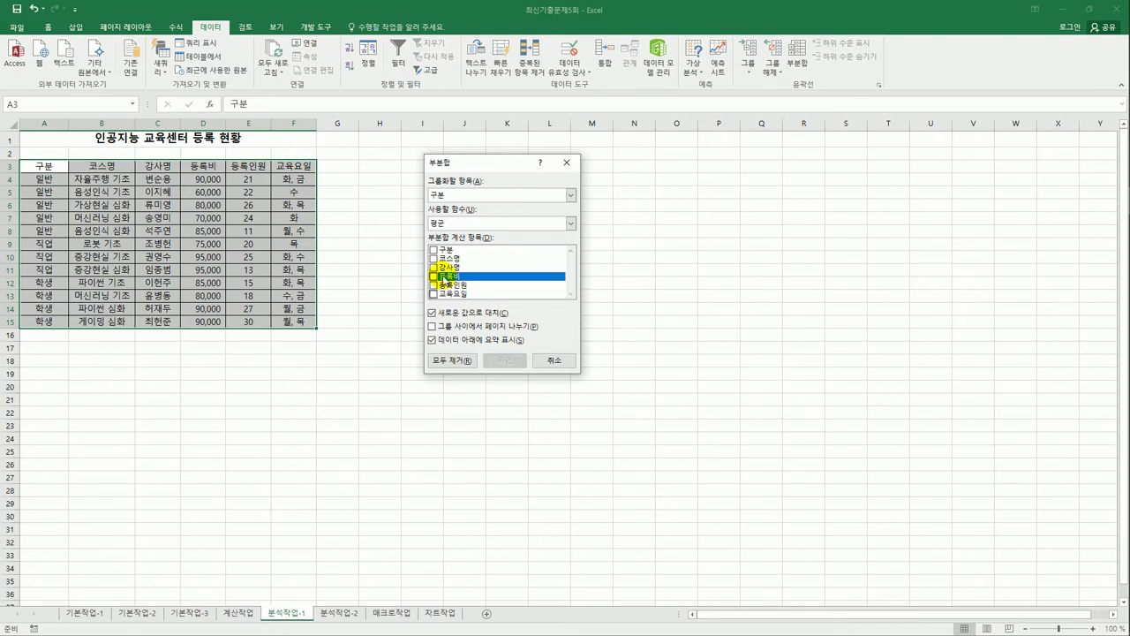
click(433, 276)
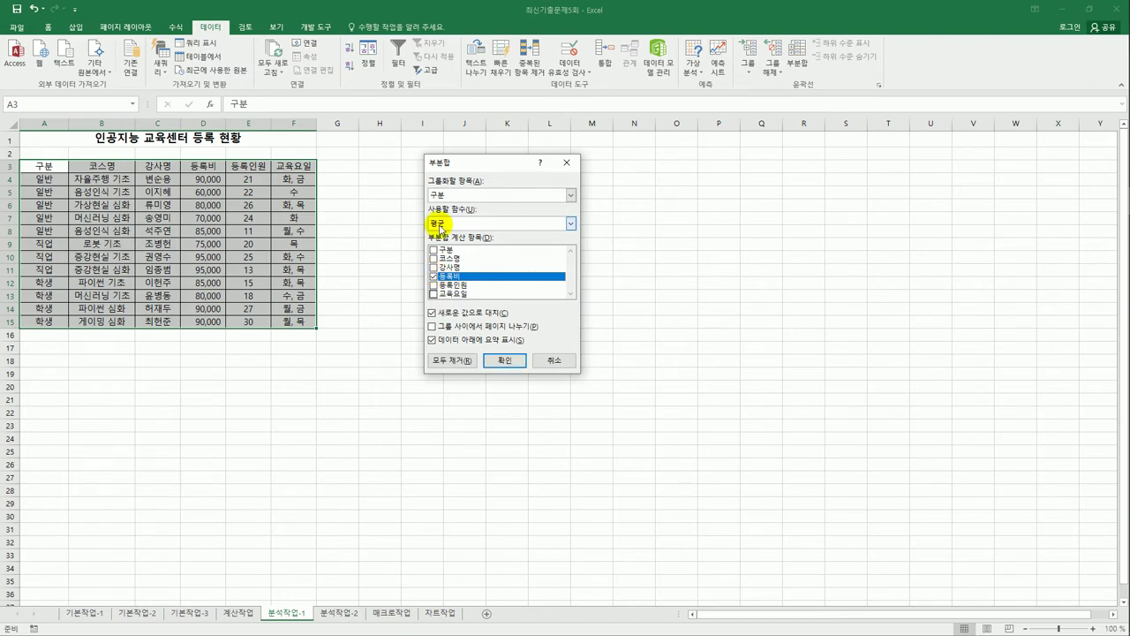
click(504, 360)
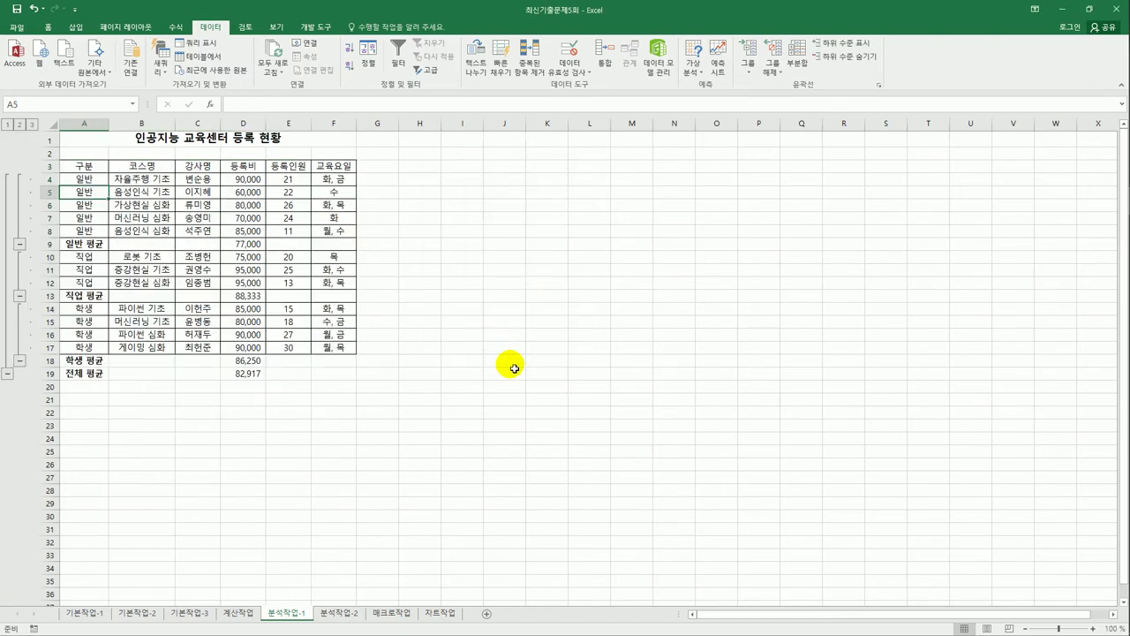
Step: Add a second subtotal by 구분 with the 합계 function on 등록인원 only, without replacing the existing subtotals
click(797, 56)
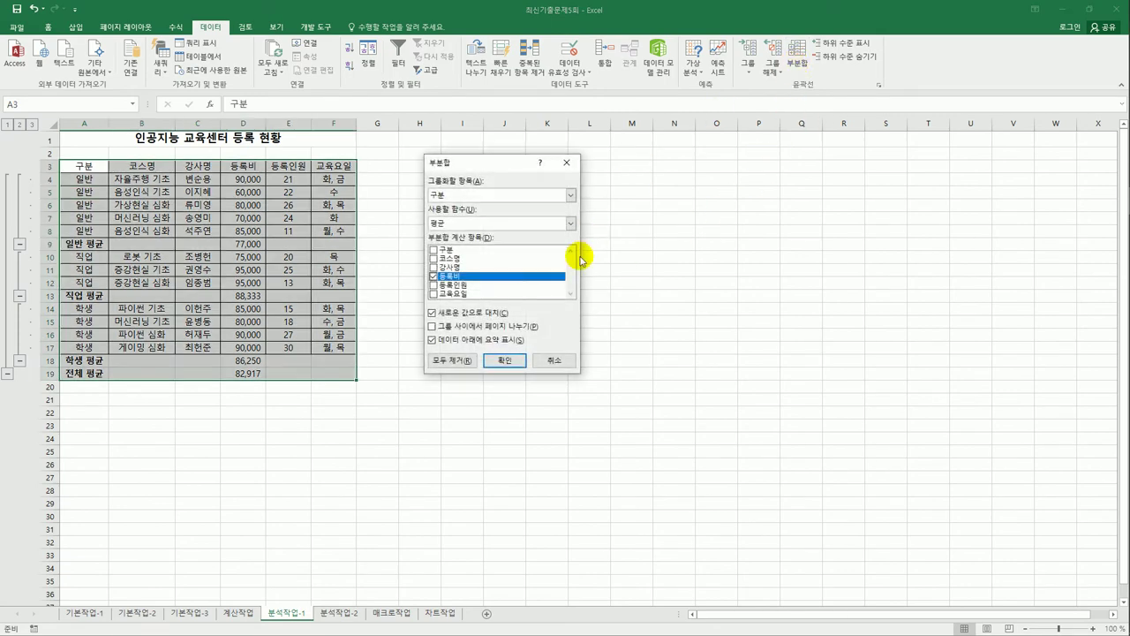
click(432, 276)
click(432, 286)
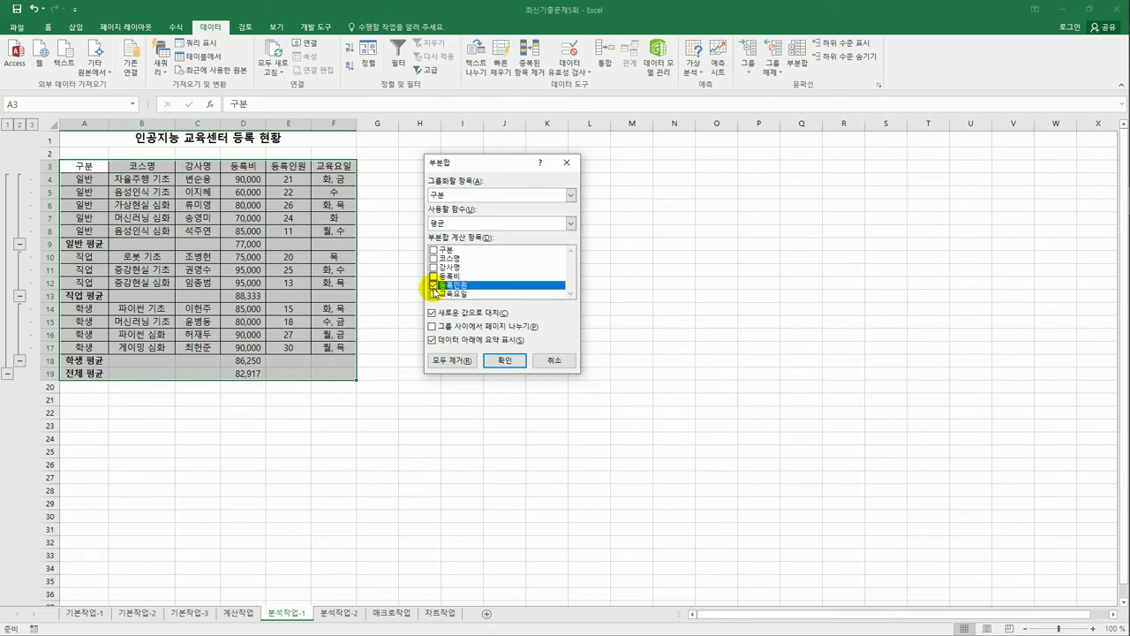
click(468, 223)
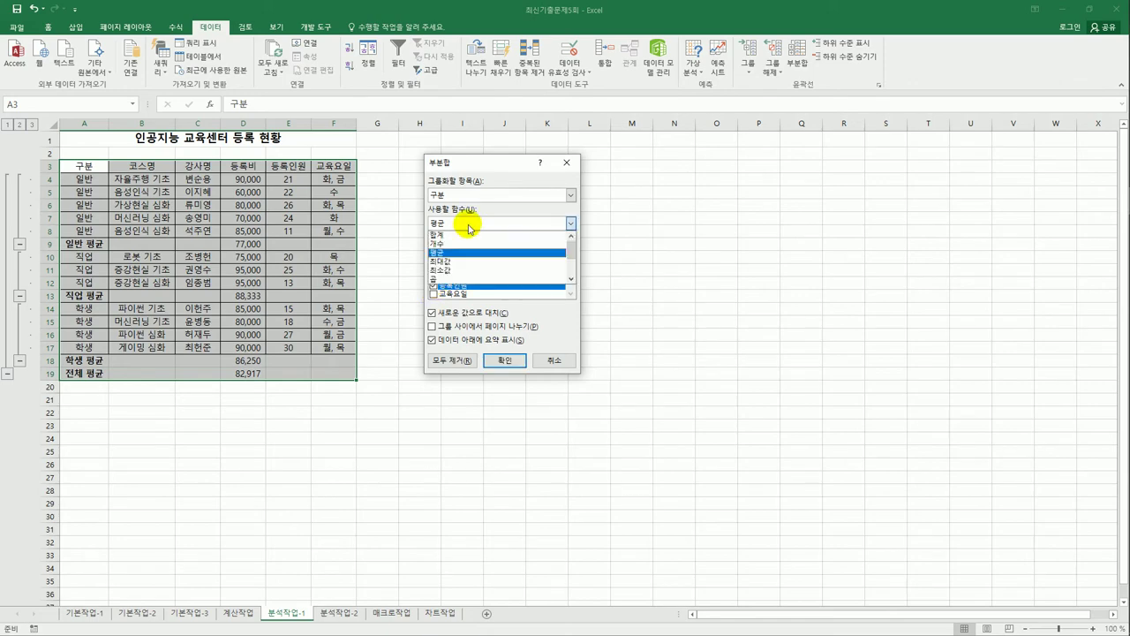
click(460, 234)
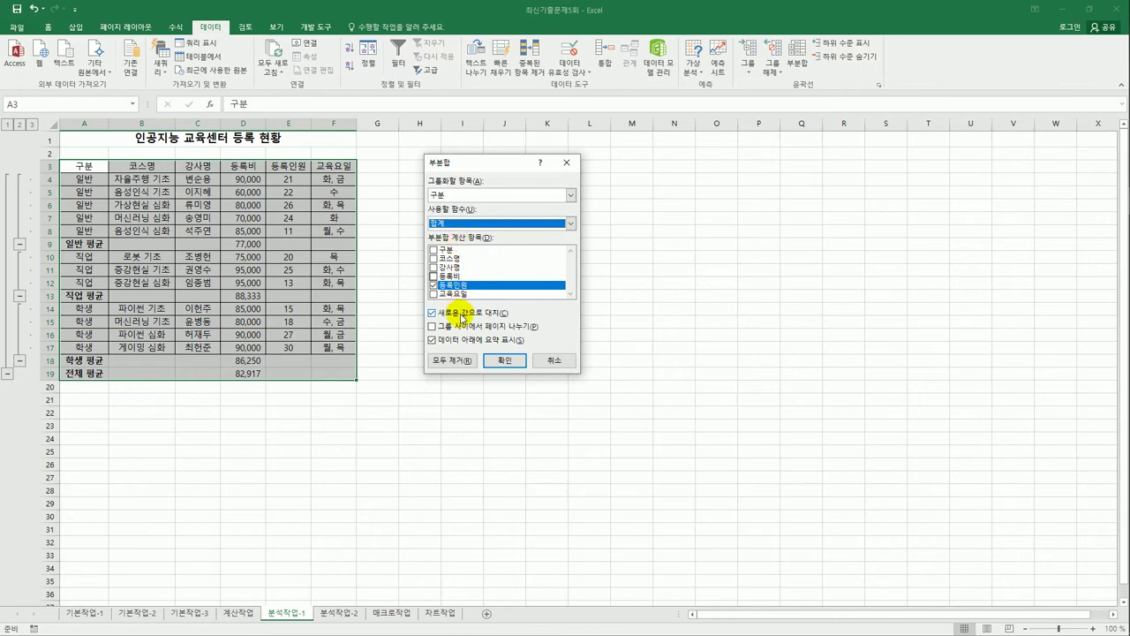
click(461, 314)
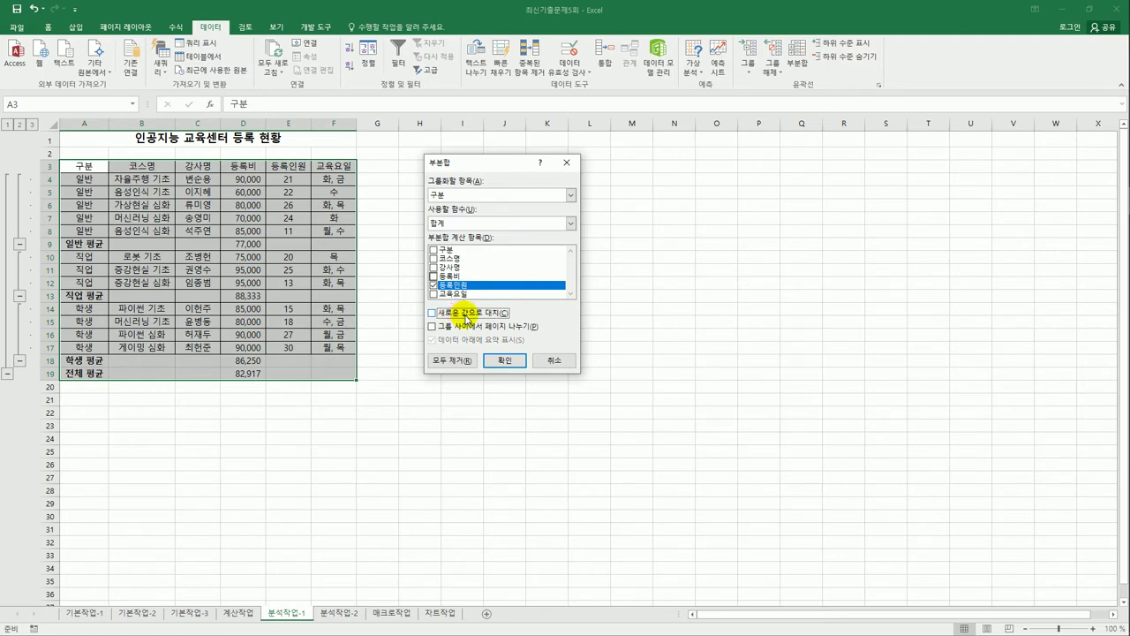
click(505, 359)
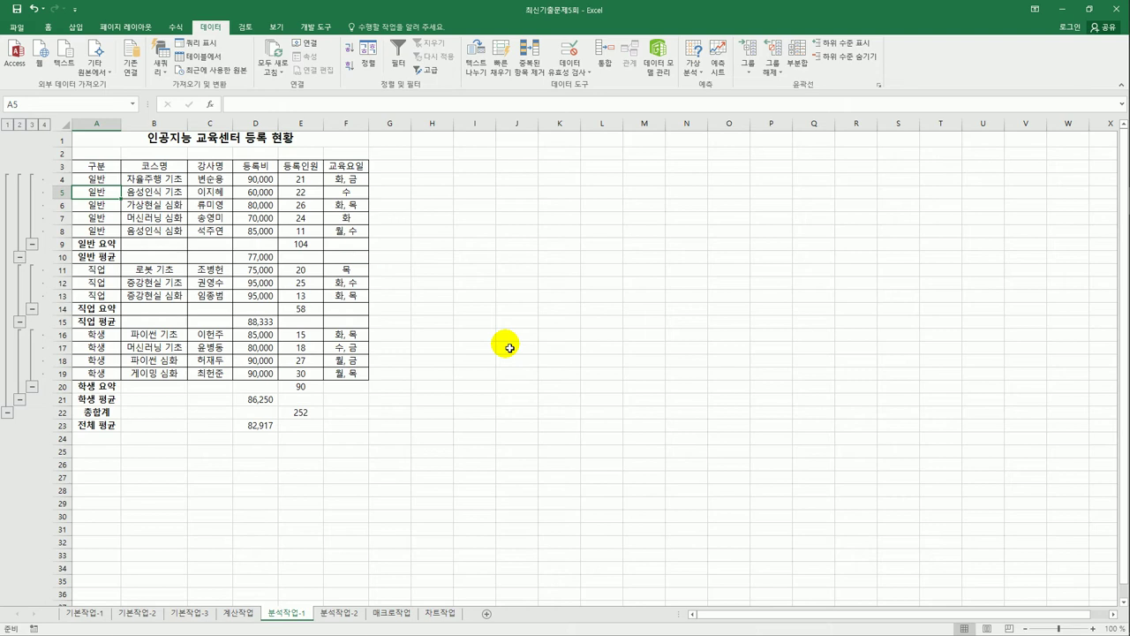
Step: On the 분석작업-2 sheet, run Goal Seek so that the 판매실적 in E4 reaches 90000000 by changing the 판매대수 in D4
click(340, 613)
click(530, 542)
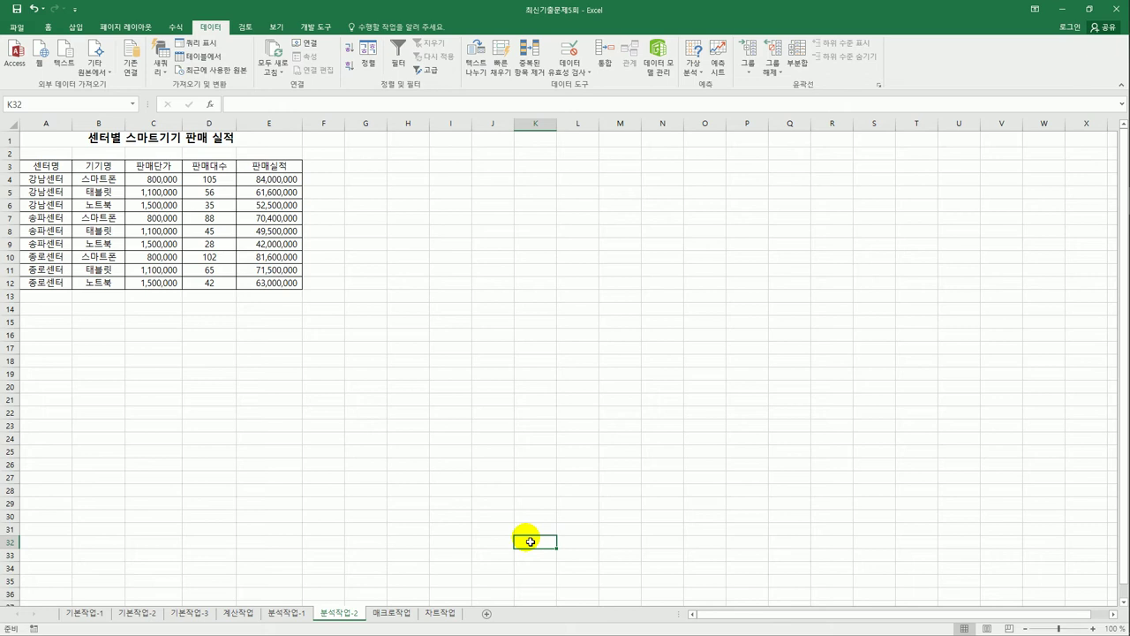
click(61, 180)
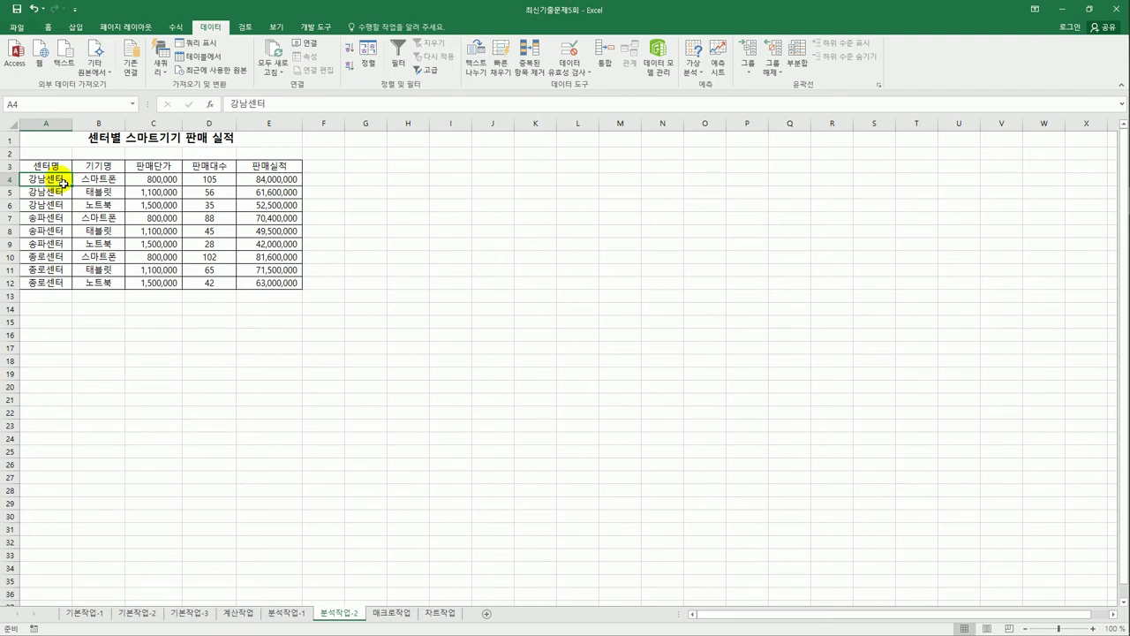
click(290, 180)
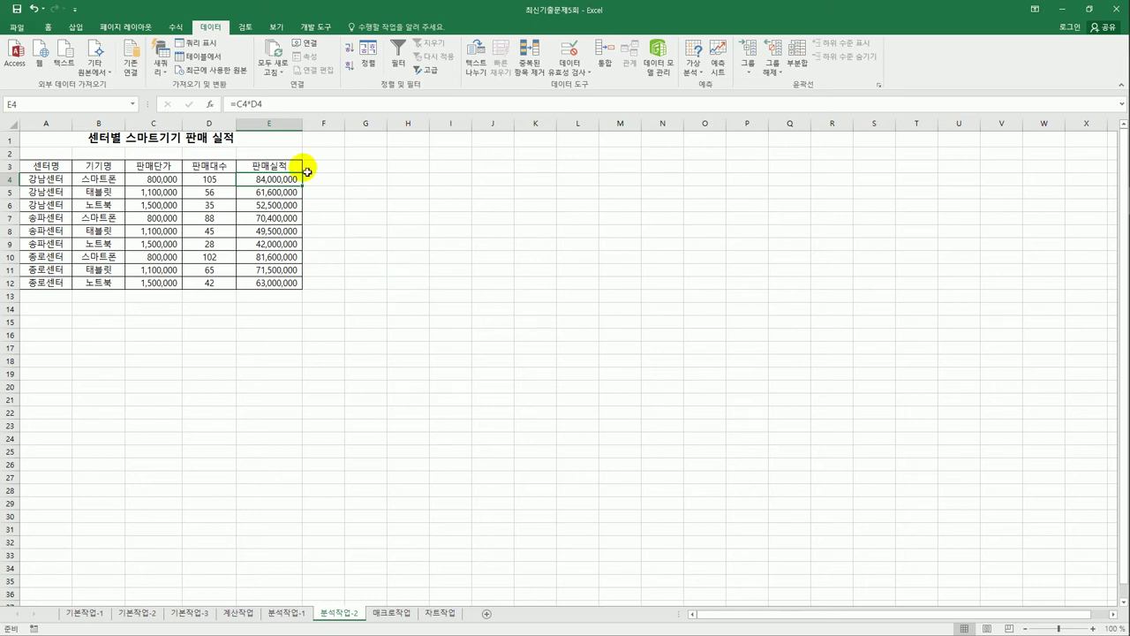
click(693, 77)
click(703, 97)
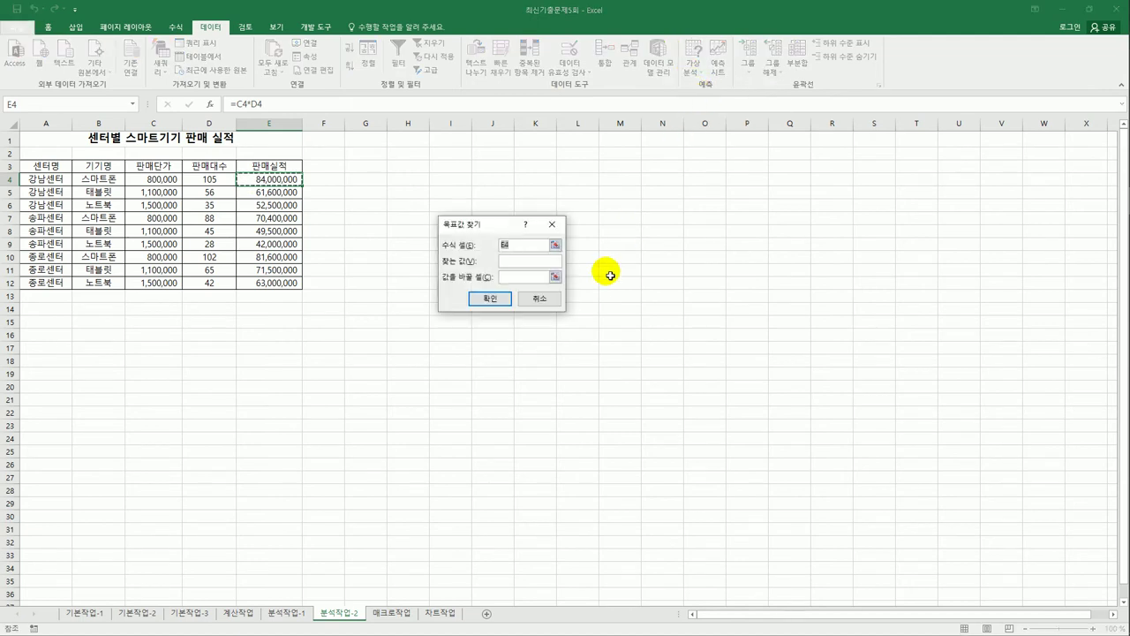
click(538, 263)
text(90000000)
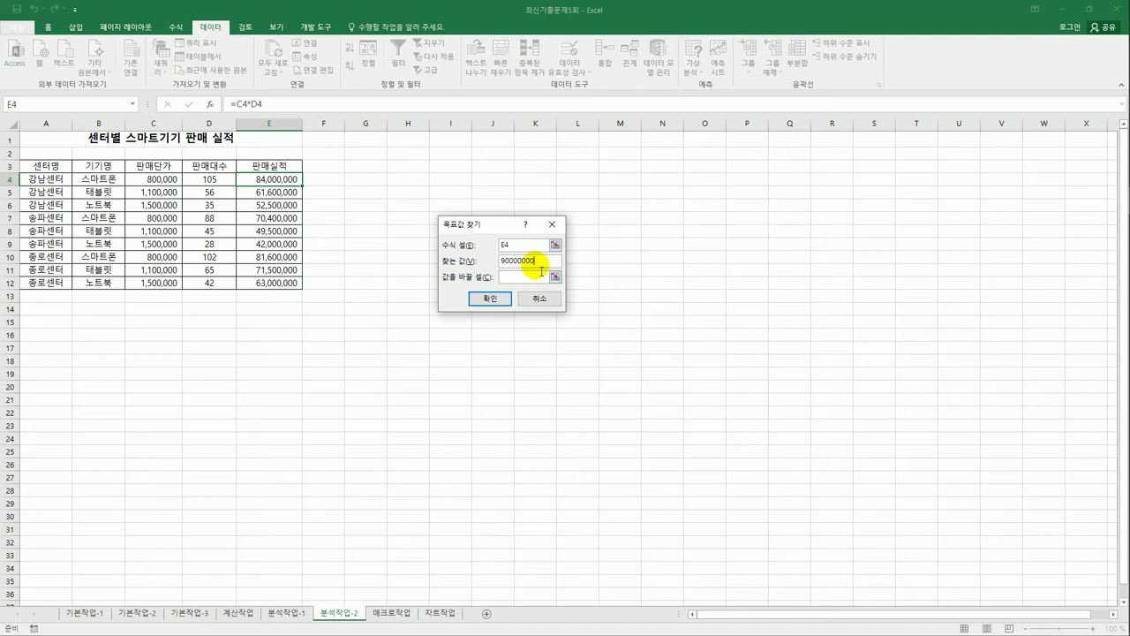
click(538, 280)
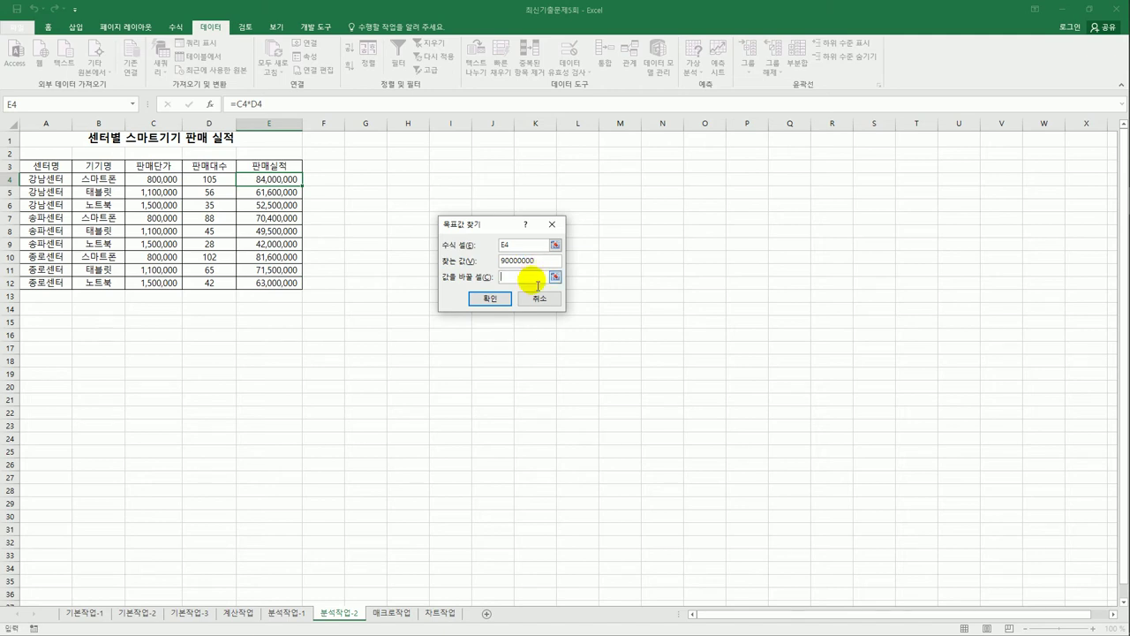
click(209, 181)
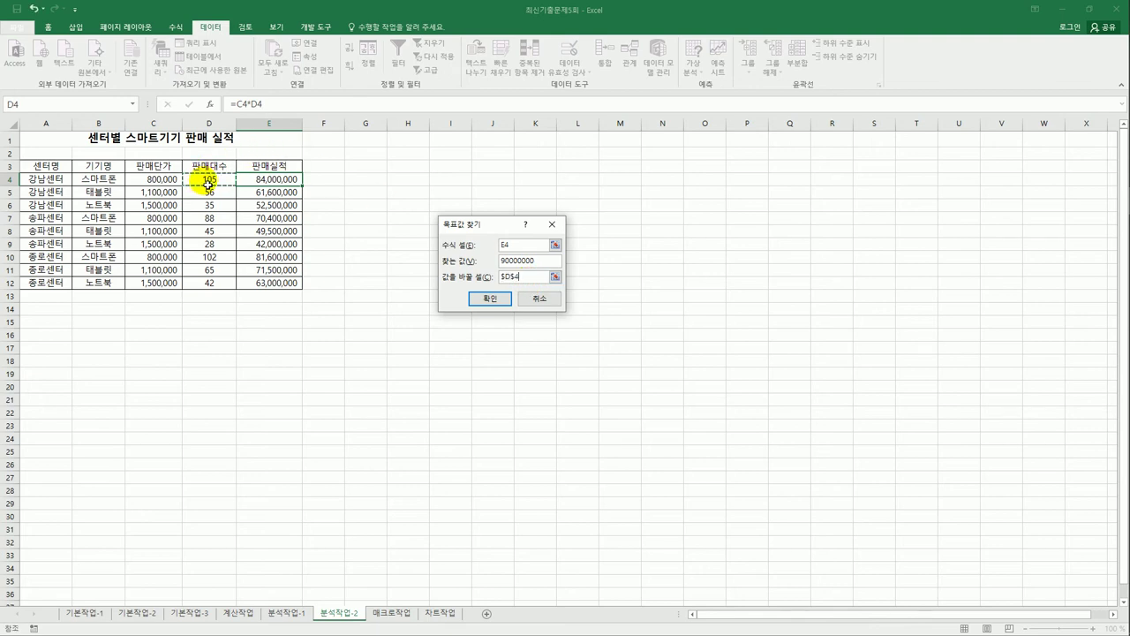
click(490, 299)
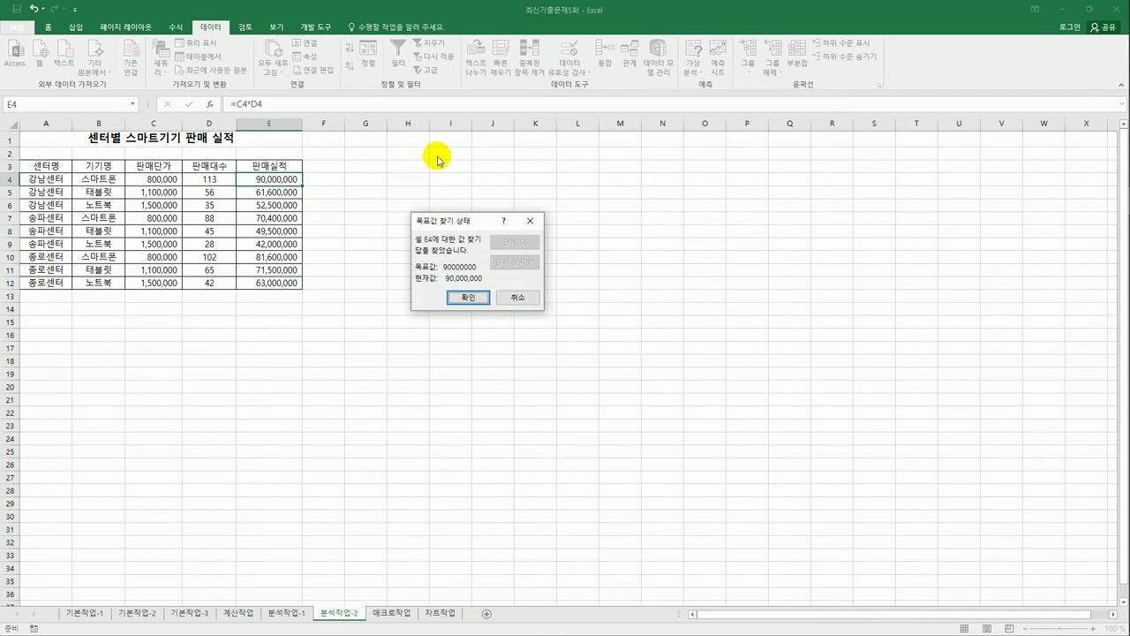
click(484, 298)
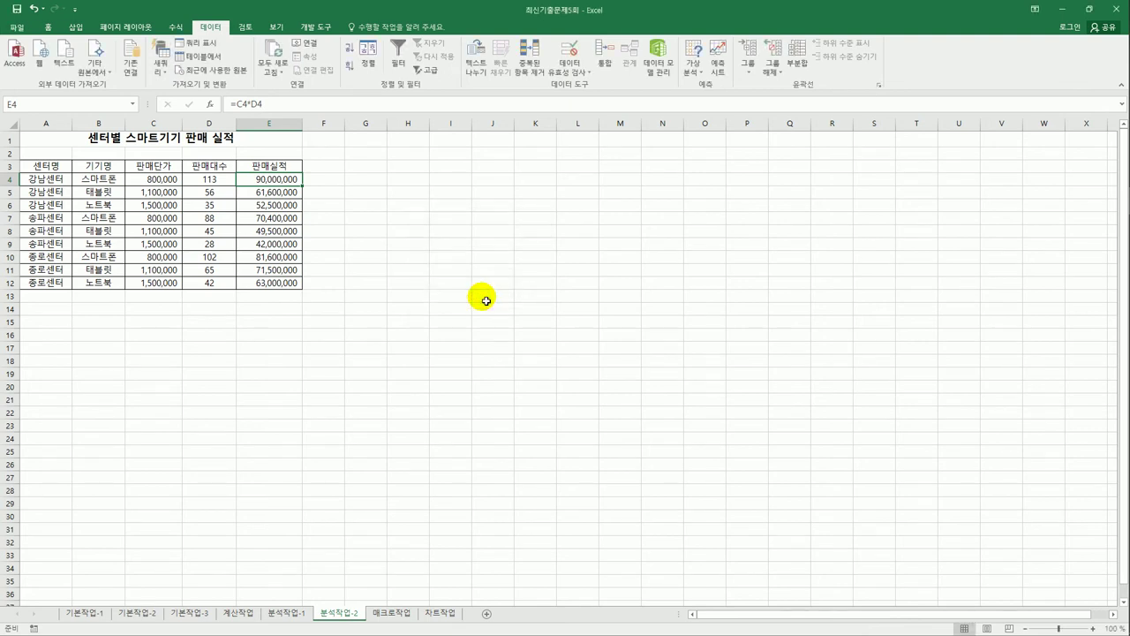
click(485, 300)
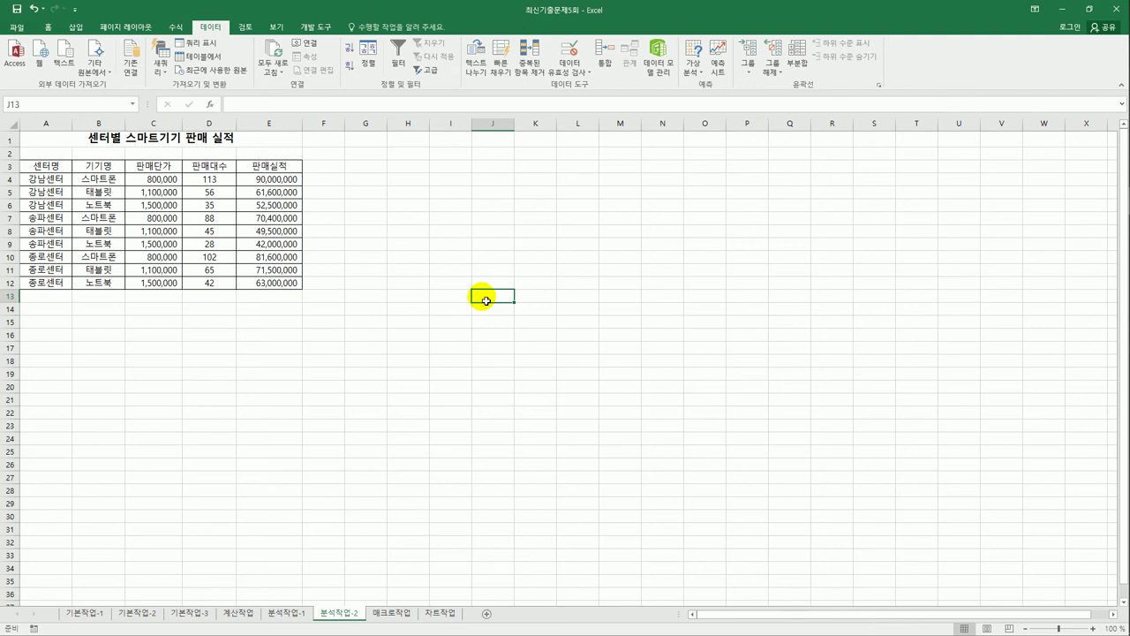
Step: On the 매크로작업 sheet, insert a form control button covering cells G3:H5
click(392, 613)
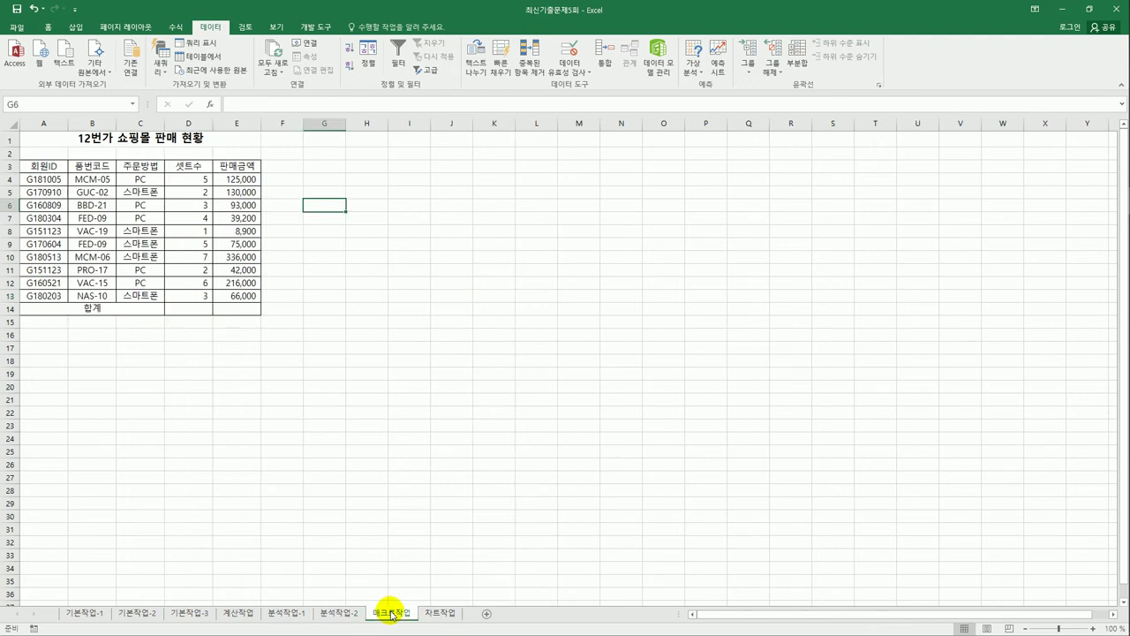
click(460, 367)
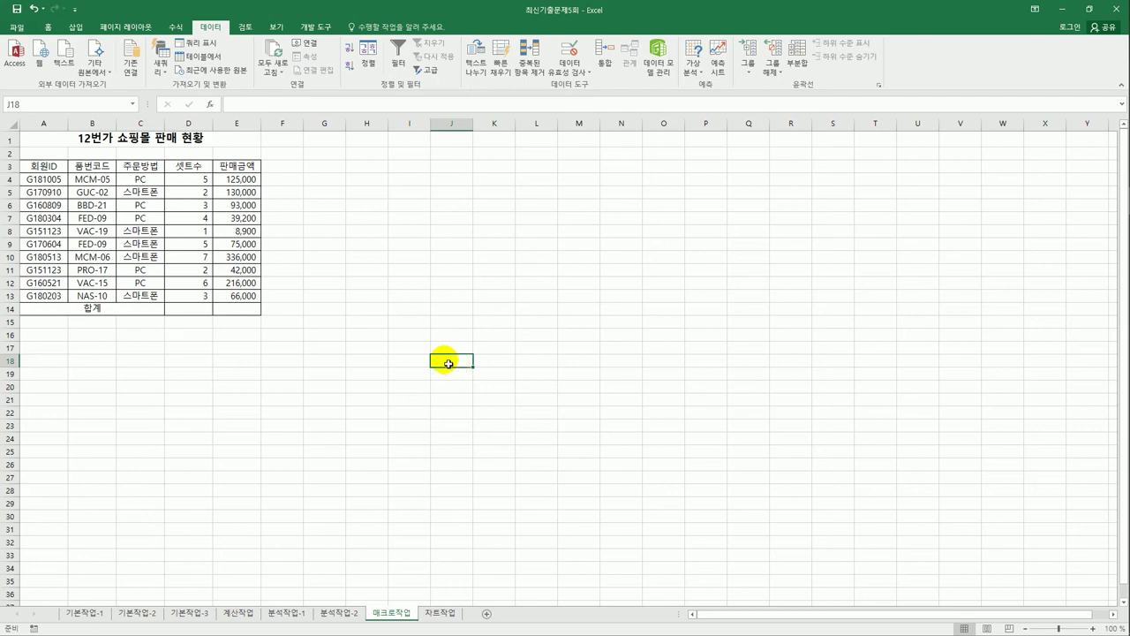
click(312, 27)
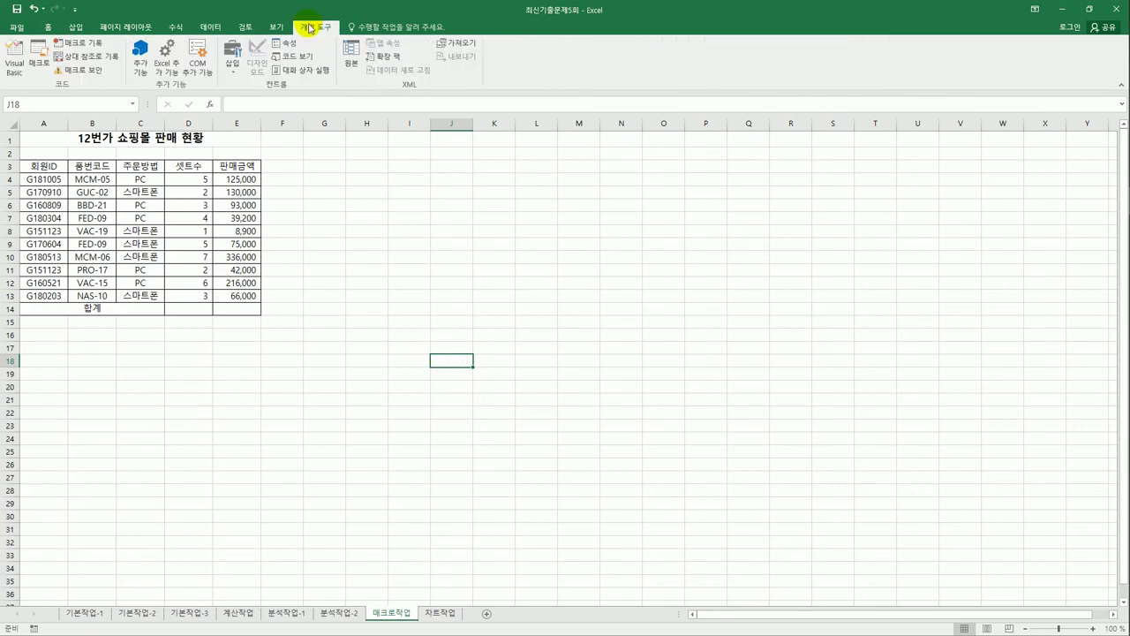
click(229, 65)
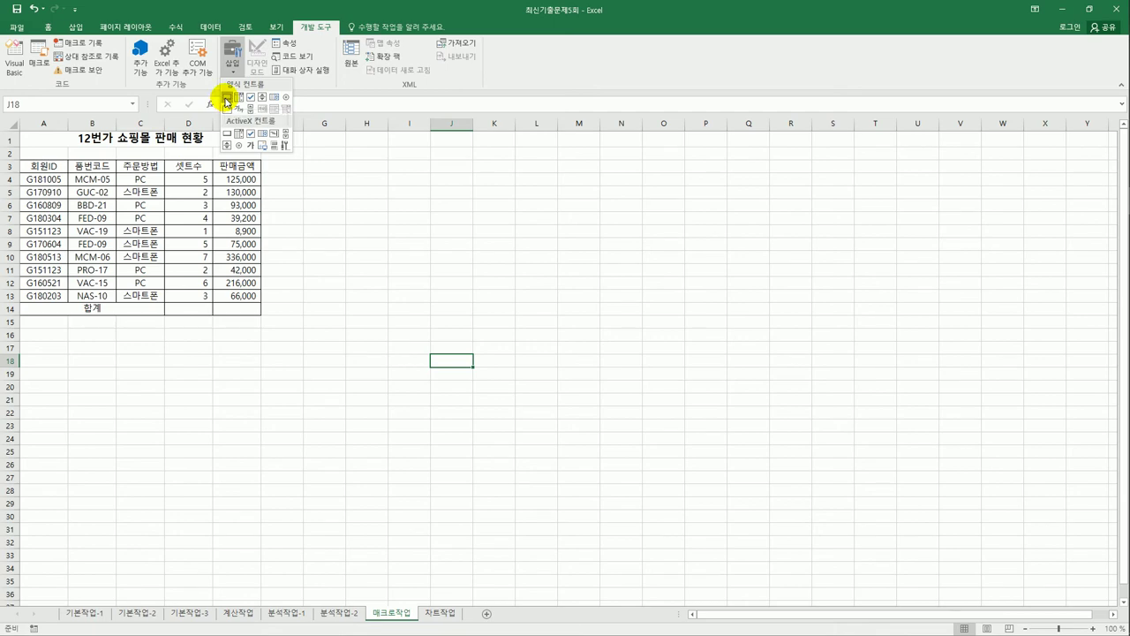
click(227, 96)
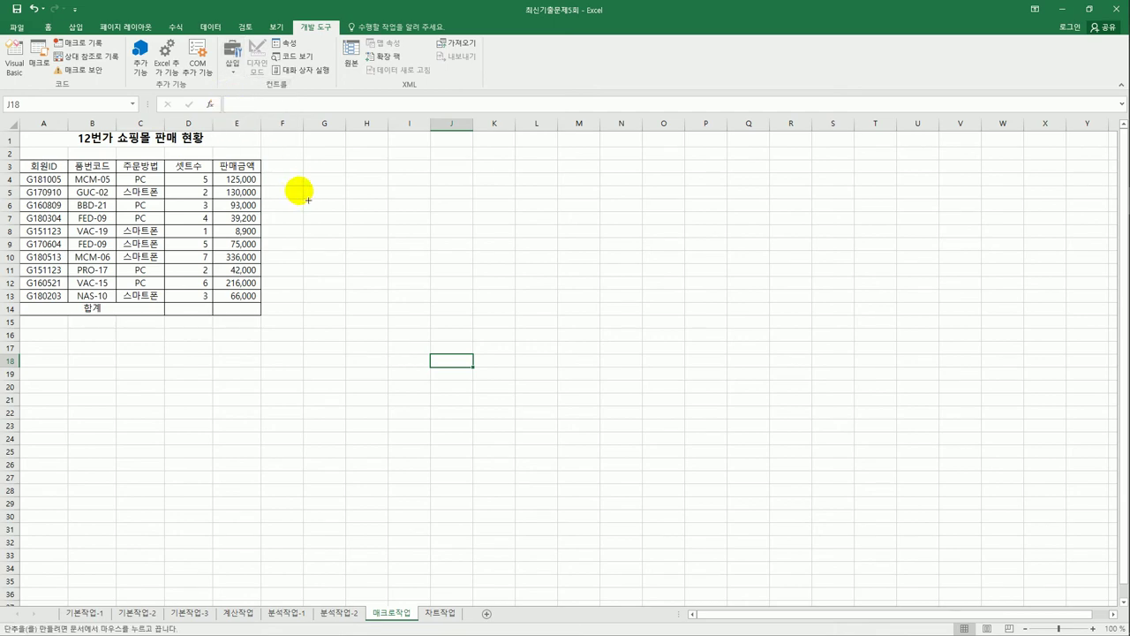
mouse_move(309, 169)
mouse_down()
mouse_move(380, 186)
mouse_move(378, 208)
mouse_up()
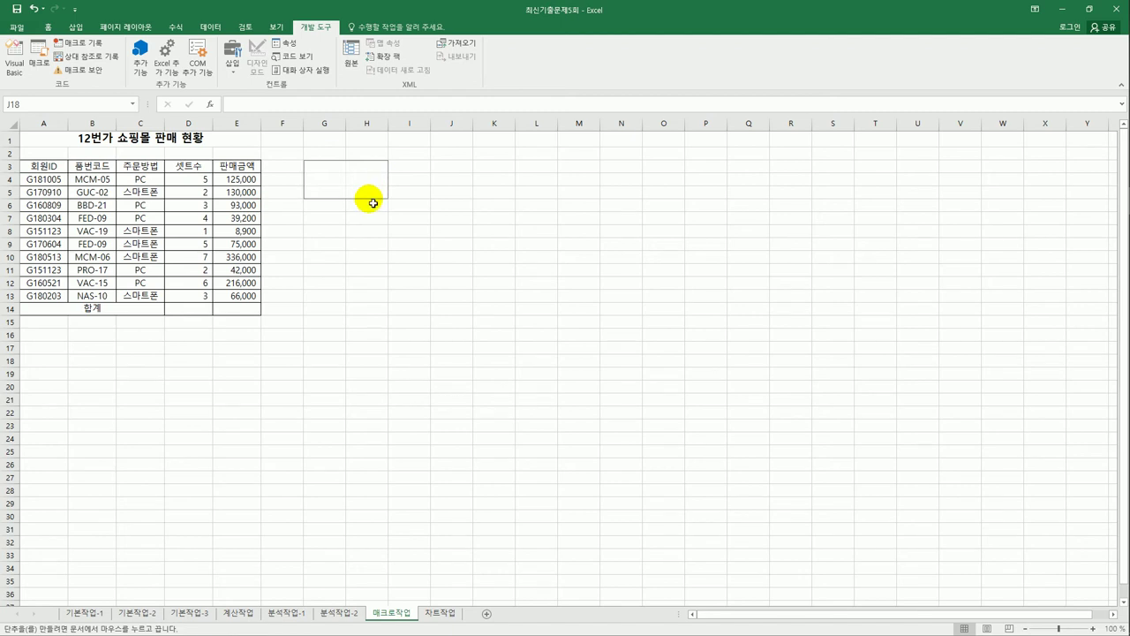
Step: Assign a new macro named 합계 to the button and start recording it in the current workbook
drag(432, 156, 529, 189)
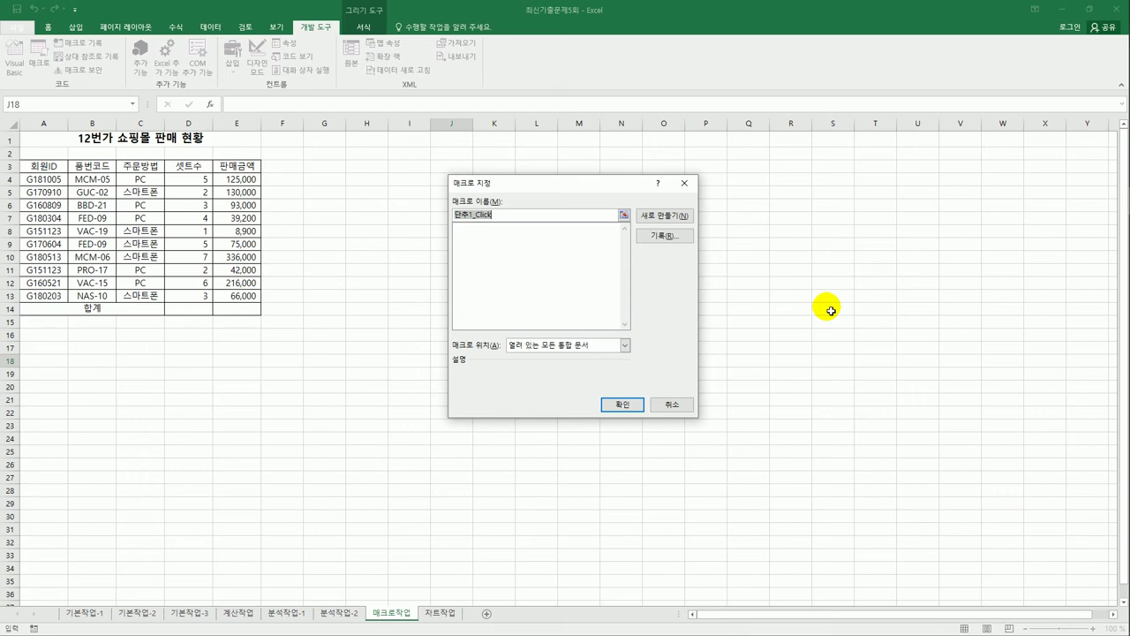
key(Delete)
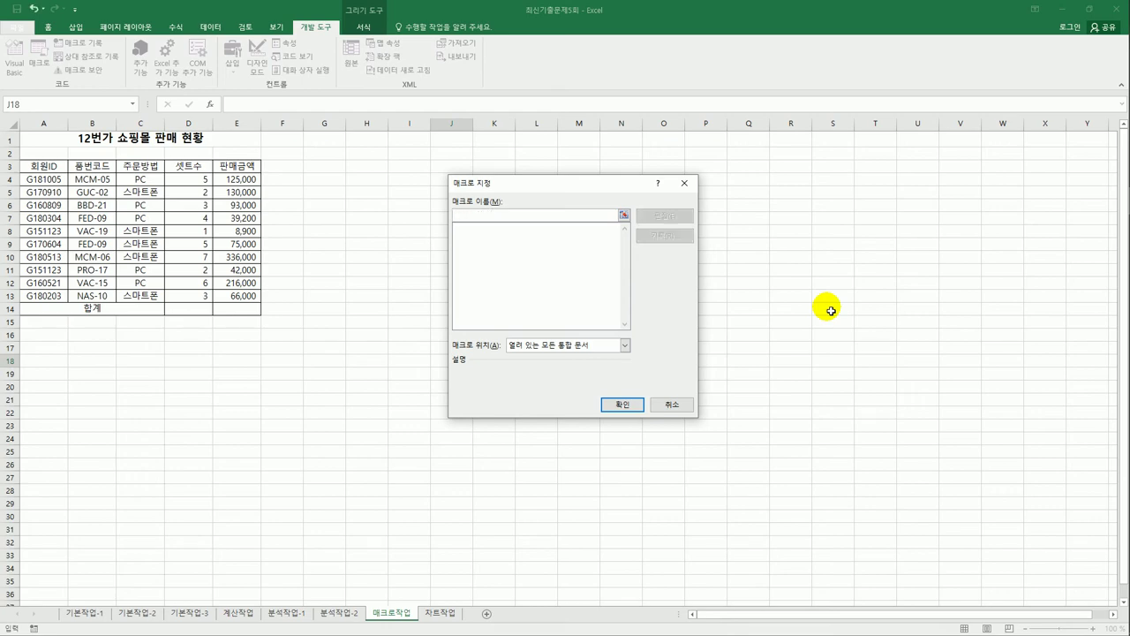
text(합계)
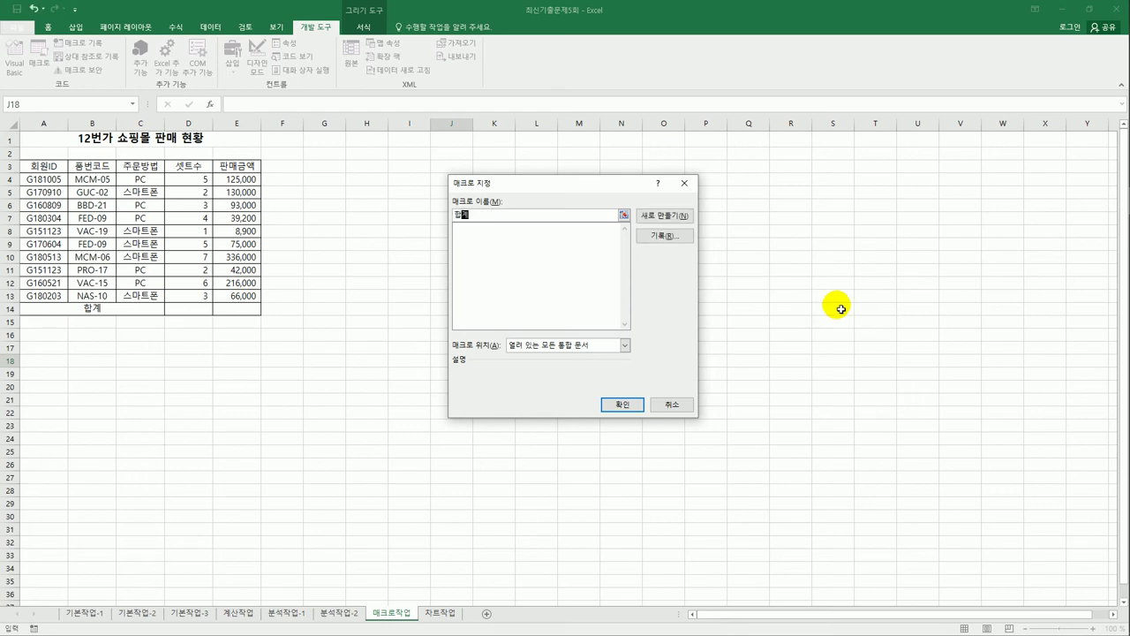
click(664, 235)
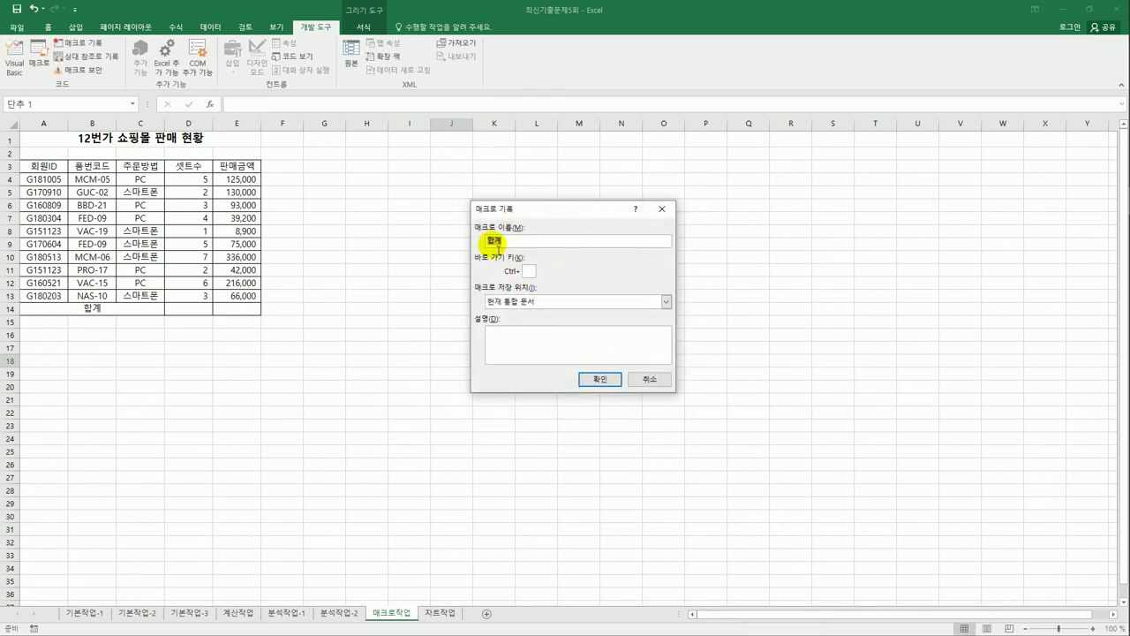
click(598, 382)
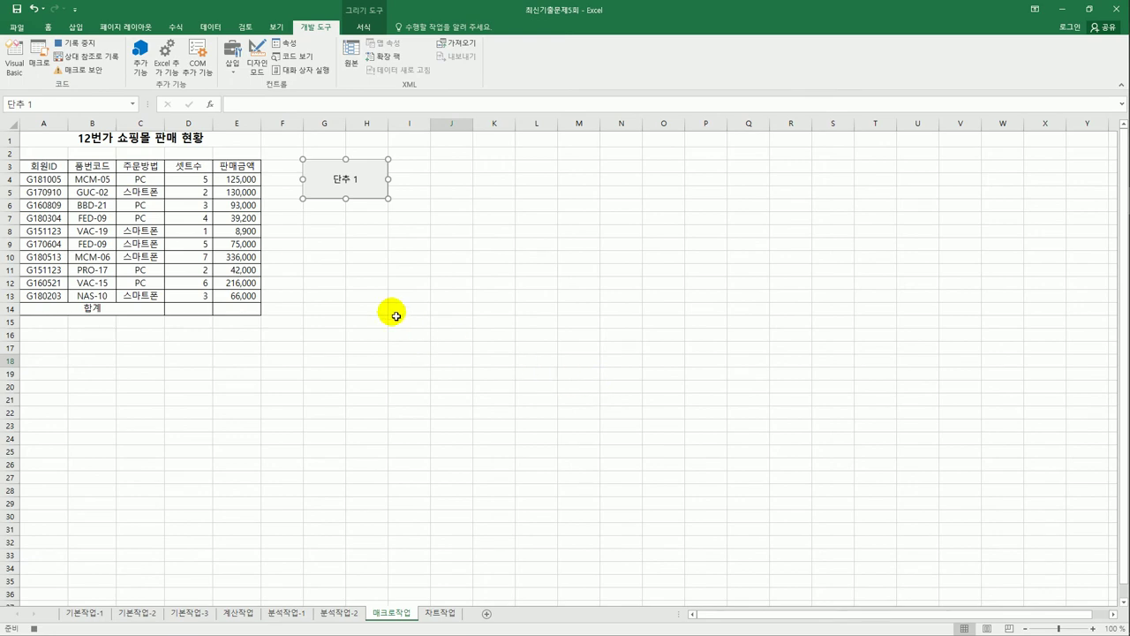
Step: Record the AutoSum totals of 셋트수 and 판매금액 for D4:E14 into the 합계 row, then stop the macro recording
drag(206, 177, 227, 306)
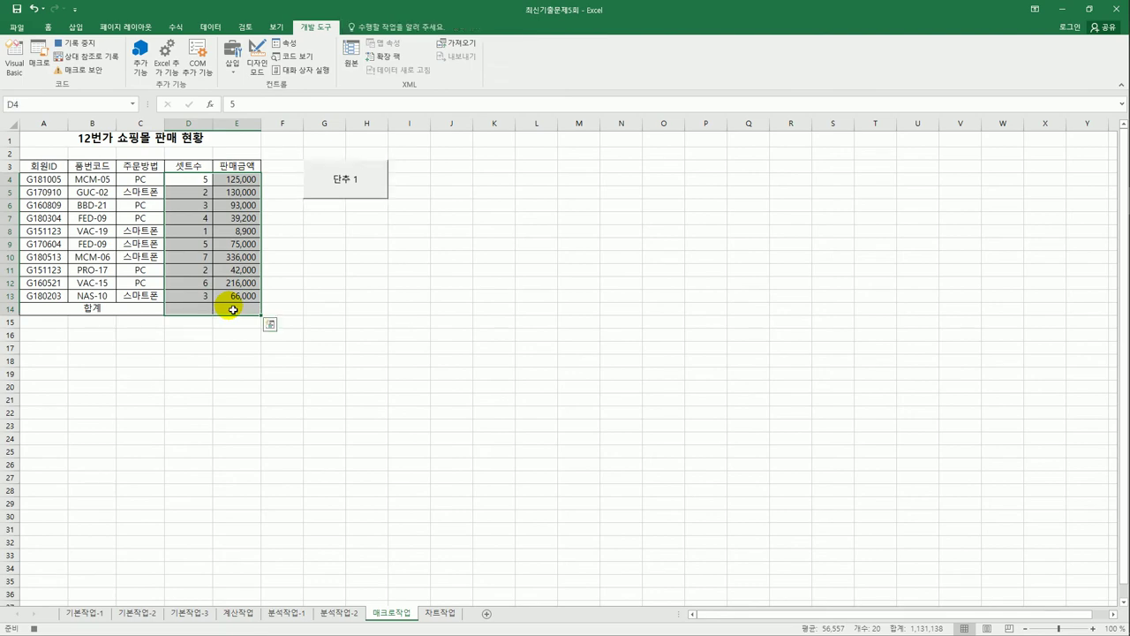
click(176, 27)
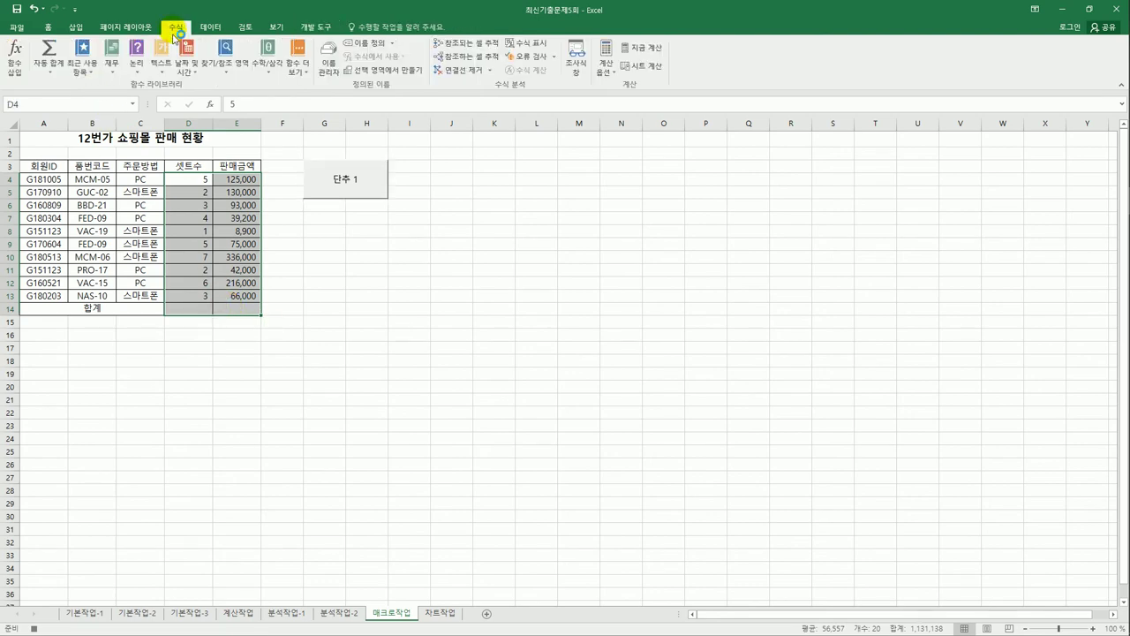
click(54, 74)
click(60, 85)
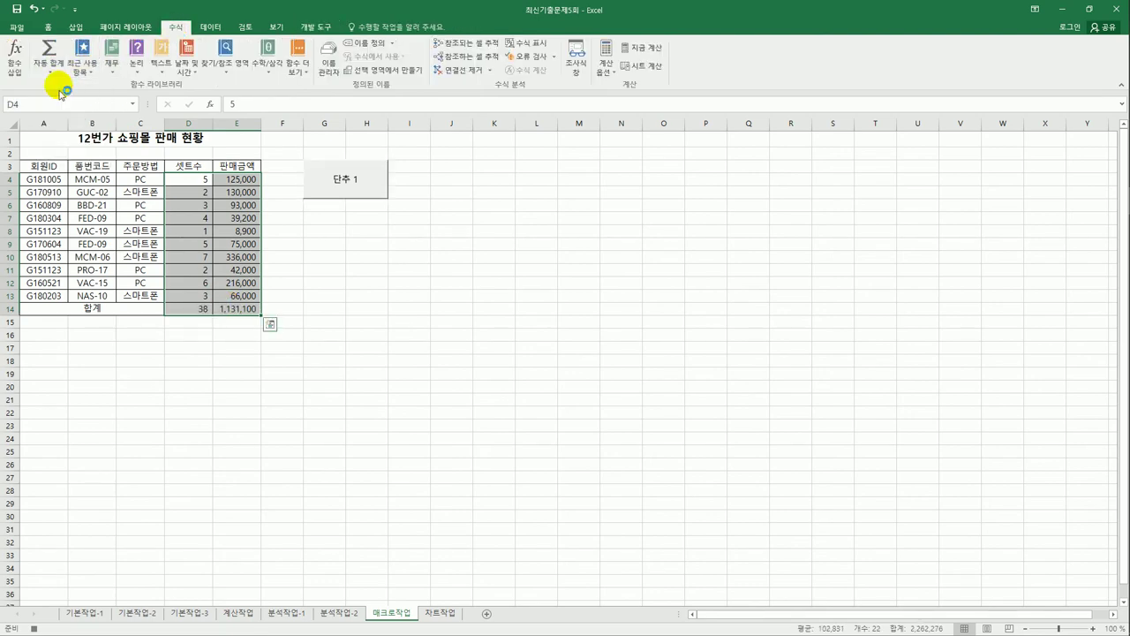
click(228, 313)
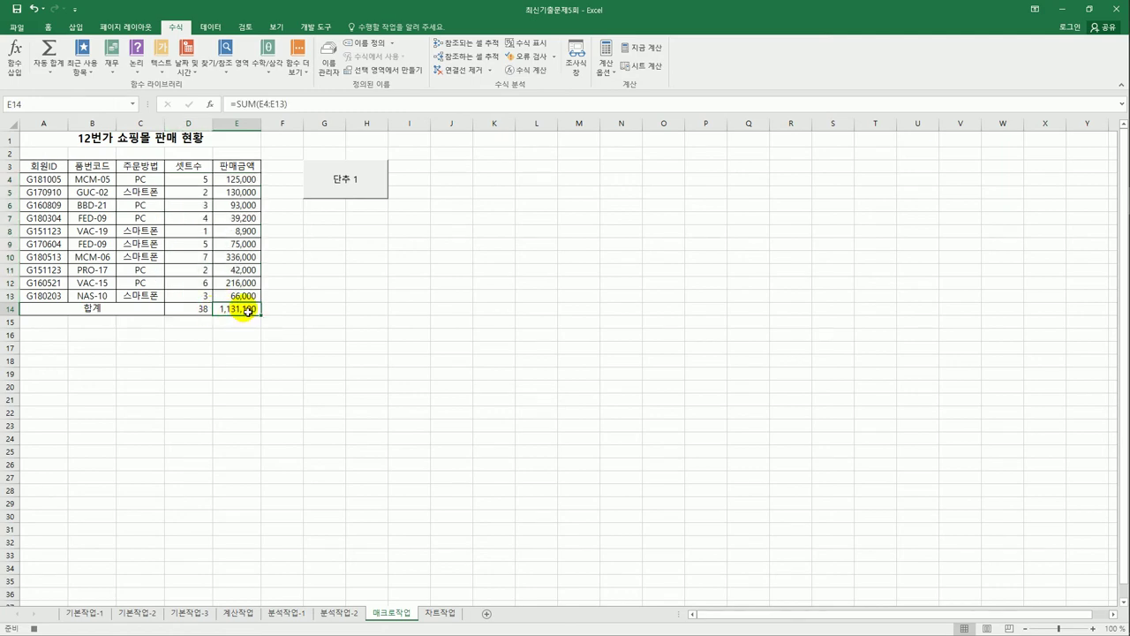
click(316, 24)
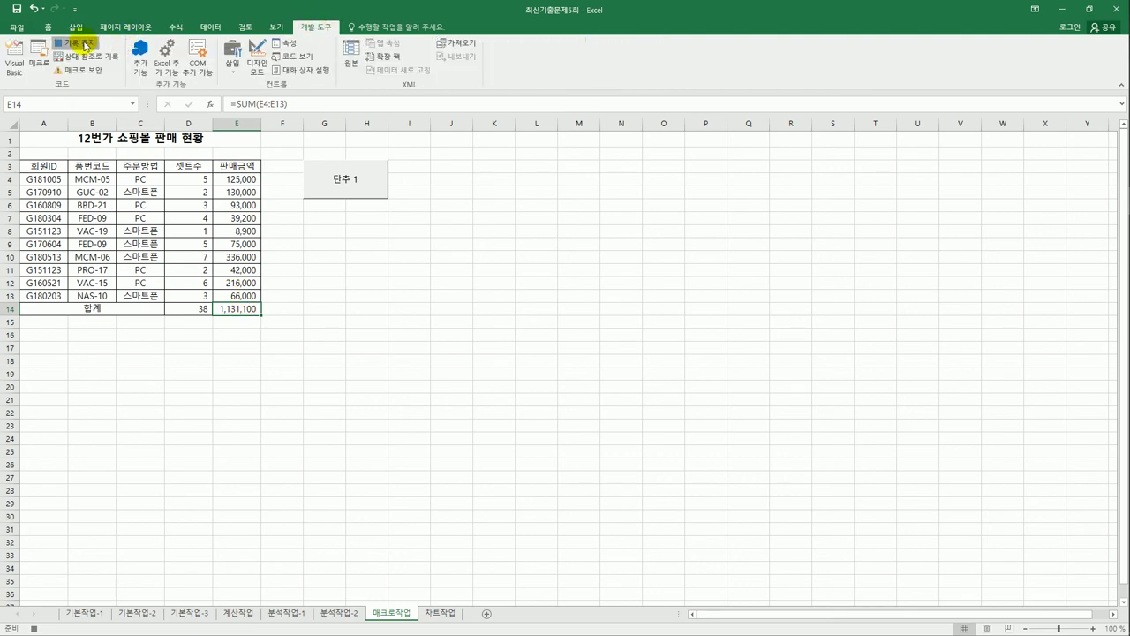
click(86, 46)
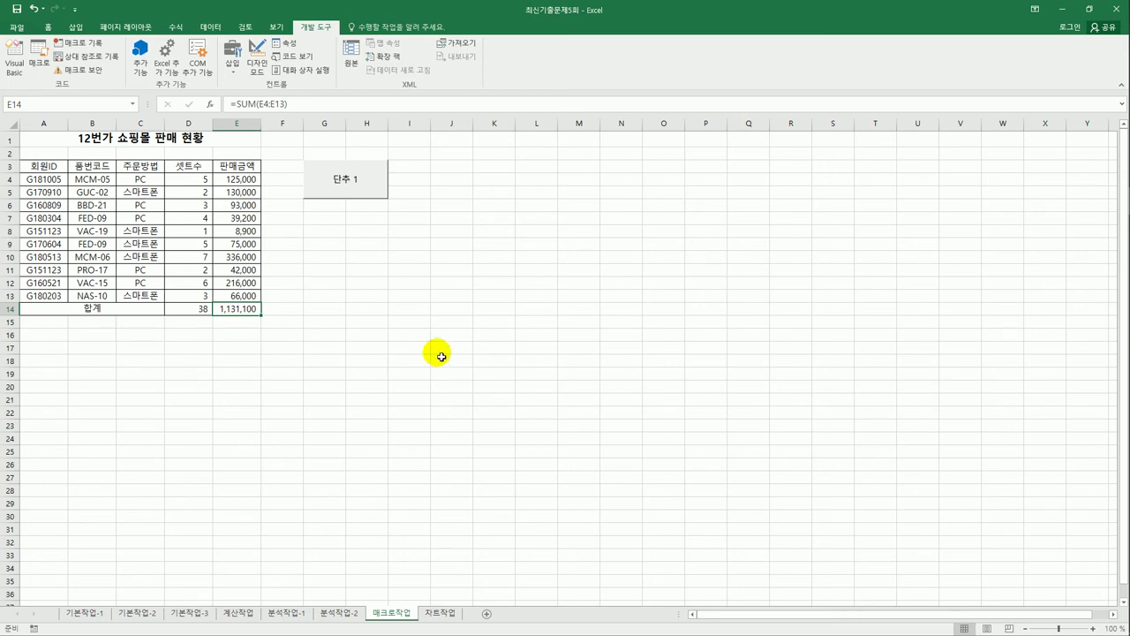
click(362, 295)
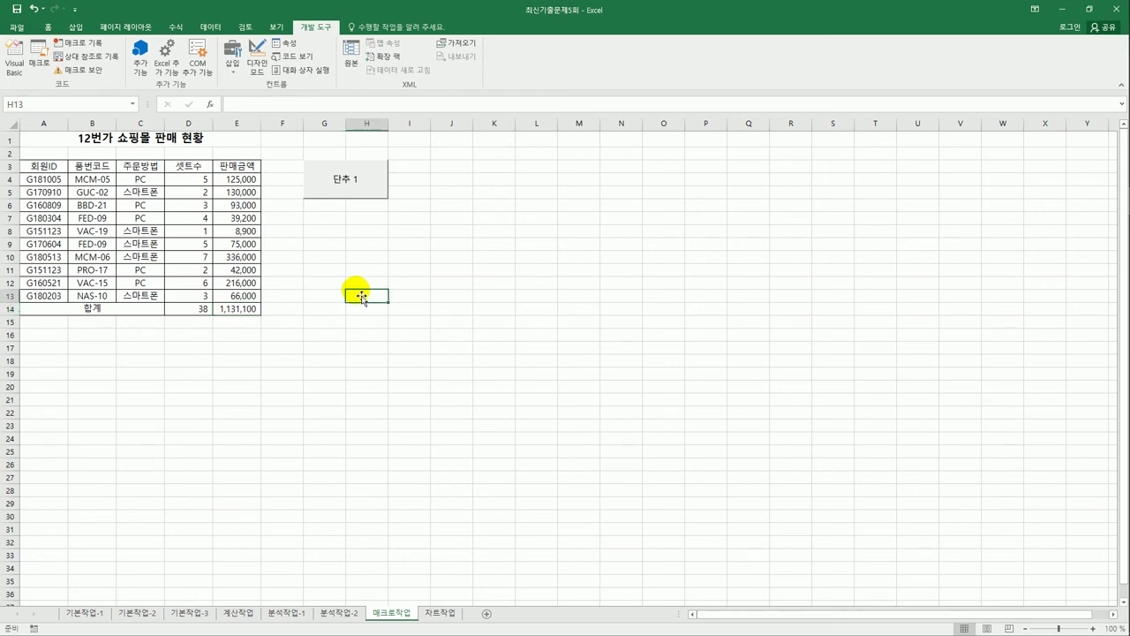
Step: Test the recorded macro by clearing the totals in D14:E14 and running it from the new button
click(192, 310)
drag(191, 309, 227, 310)
key(Delete)
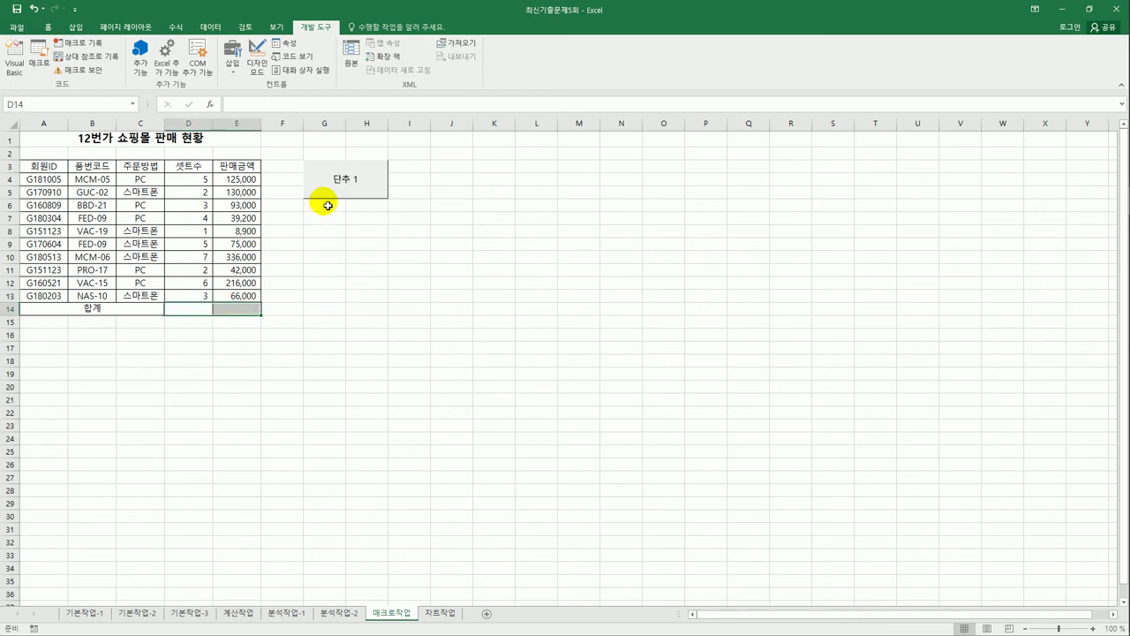
click(328, 202)
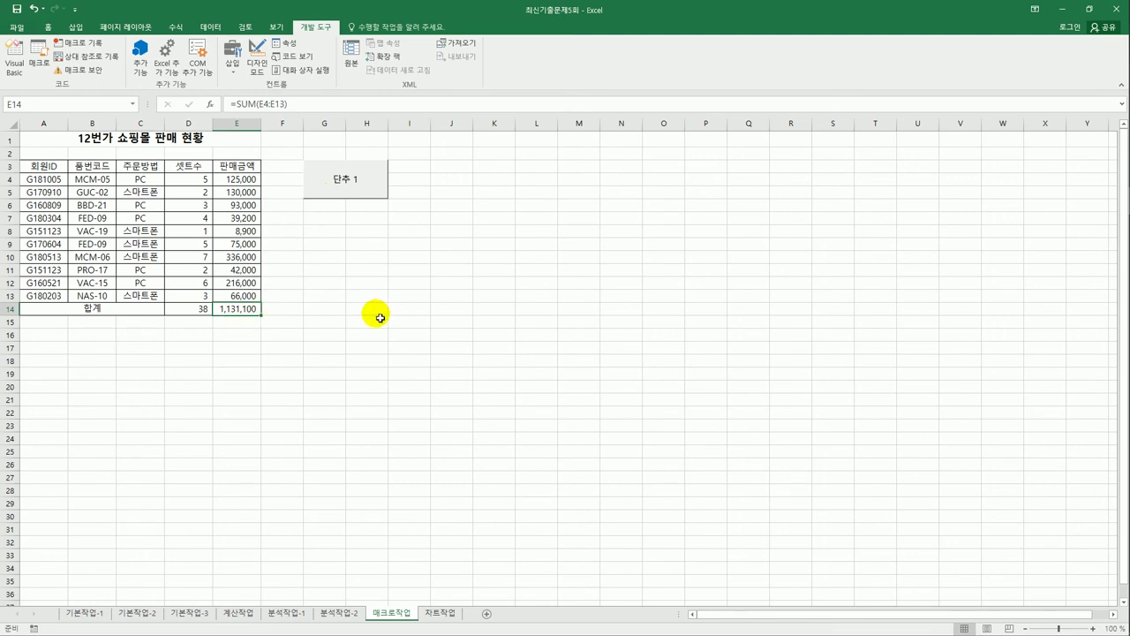
Step: Change the macro button's label text to 합계
right_click(344, 177)
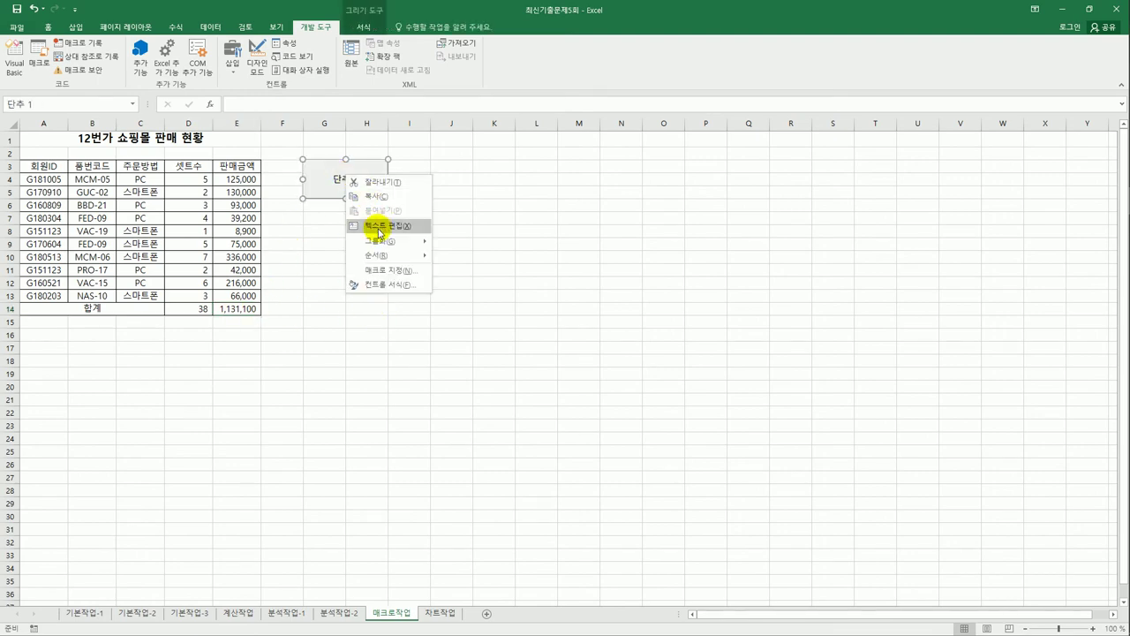
click(379, 228)
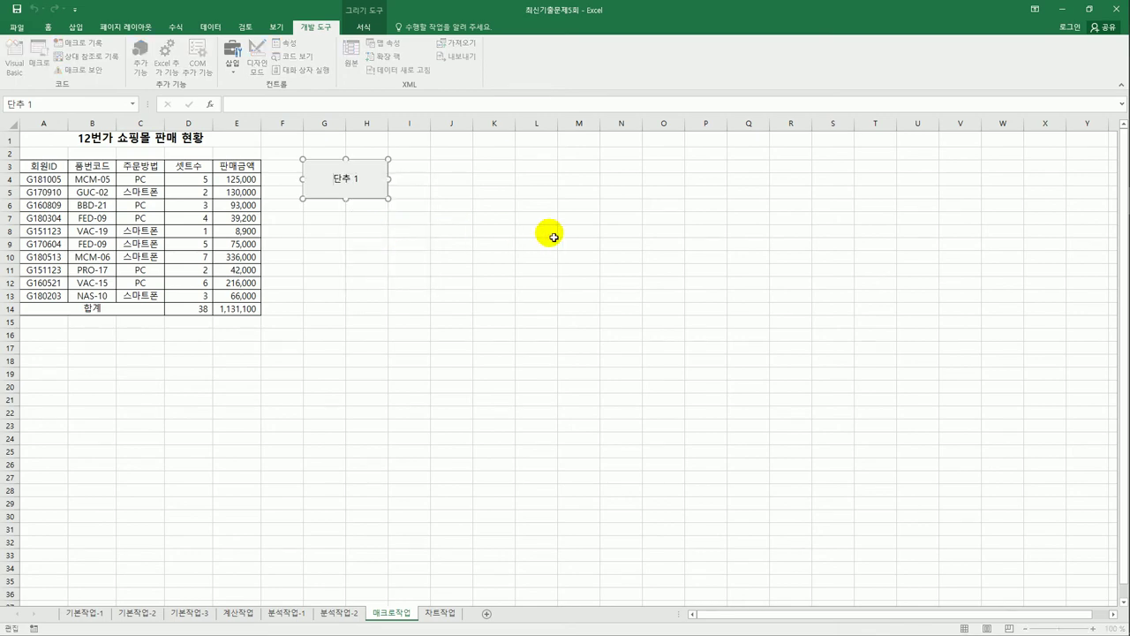
key(ctrl+a)
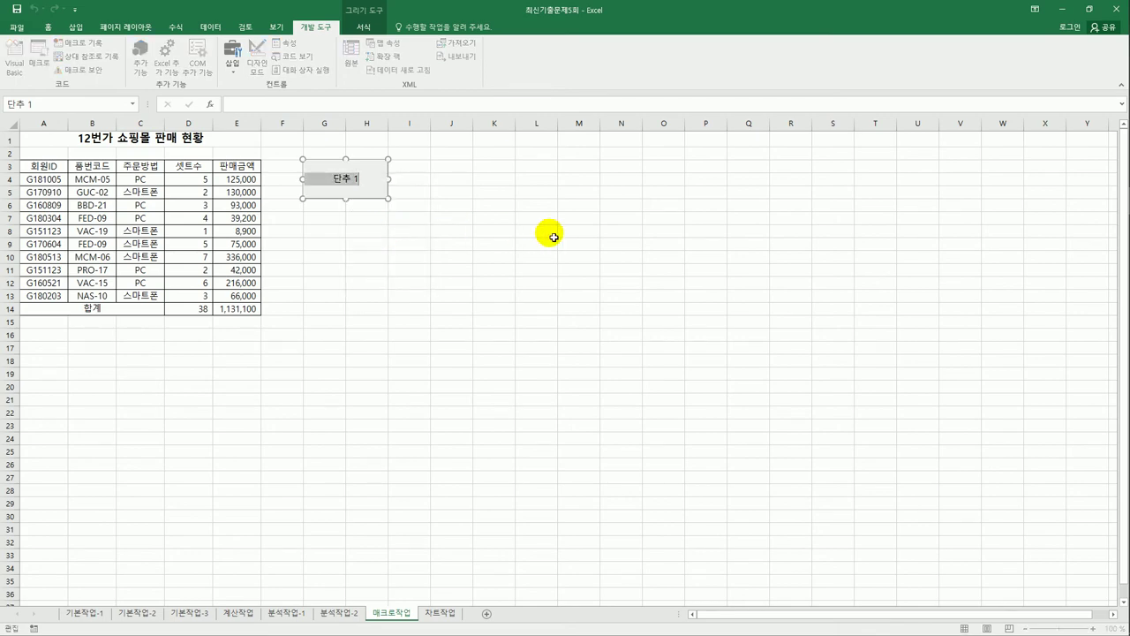
text(합계)
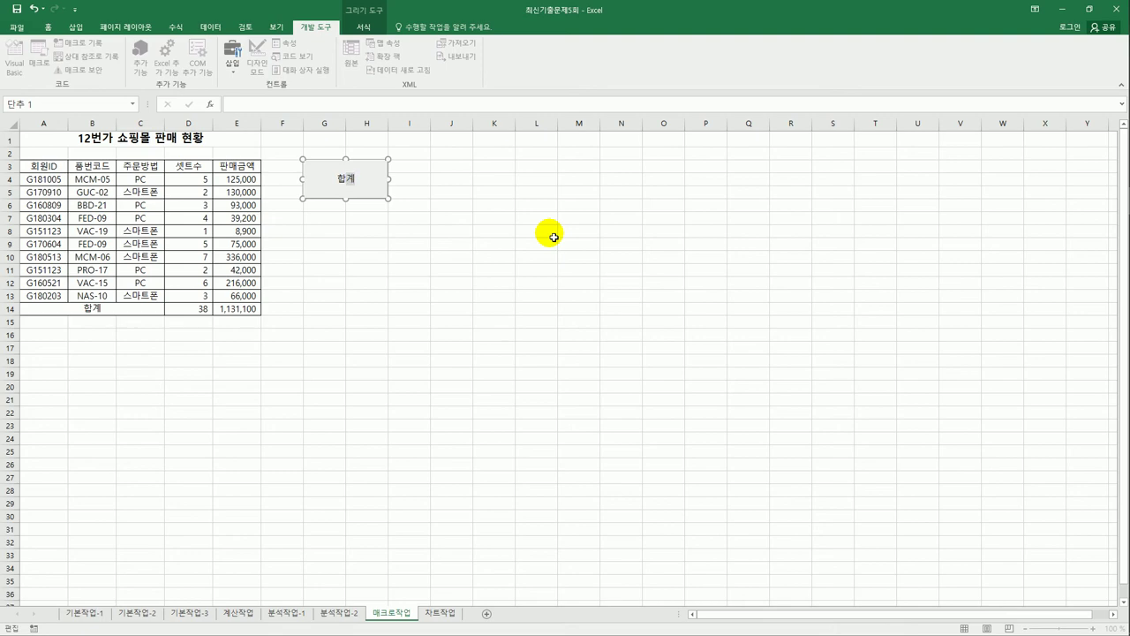
click(553, 237)
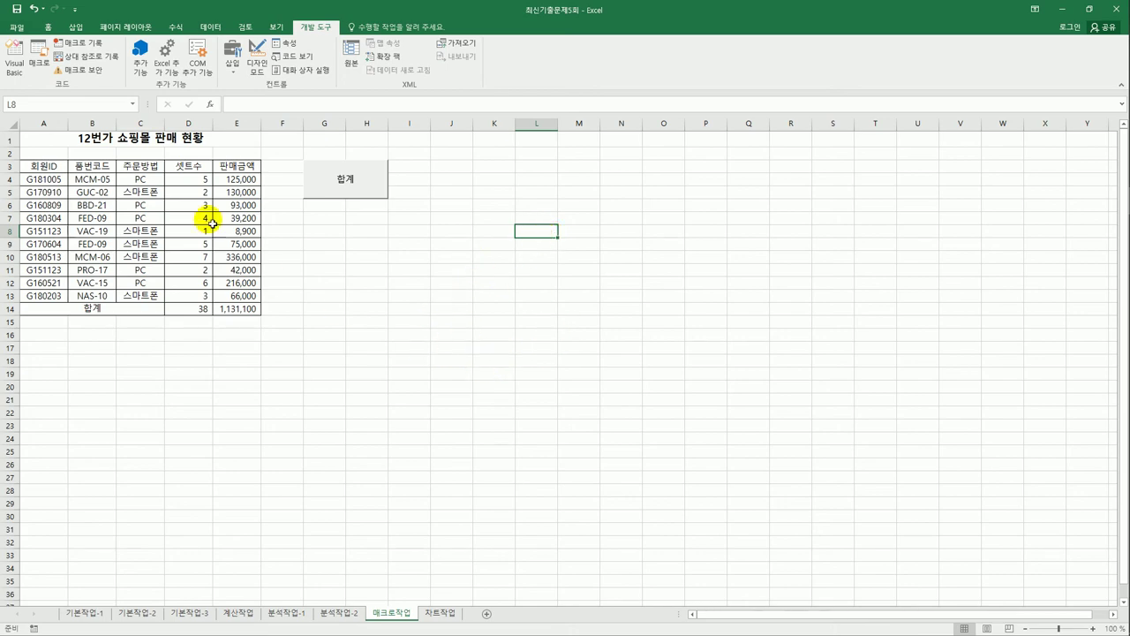
Step: Insert a smiley face shape over G7:H9 below the 합계 button, about 3.8 cm wide and 1.75 cm high
click(76, 28)
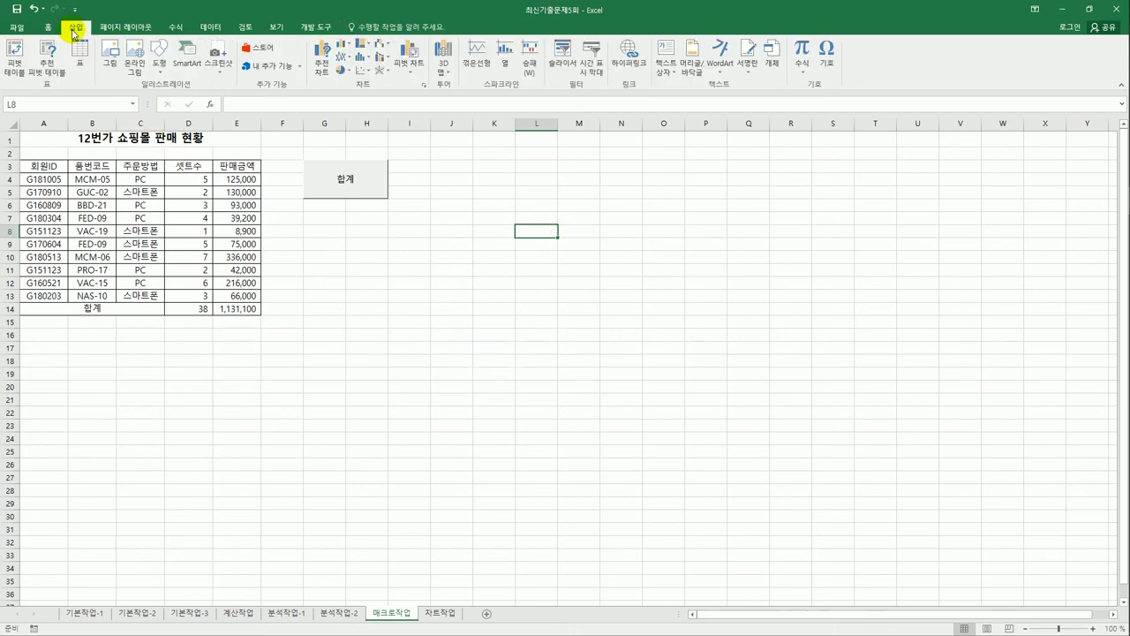
click(159, 62)
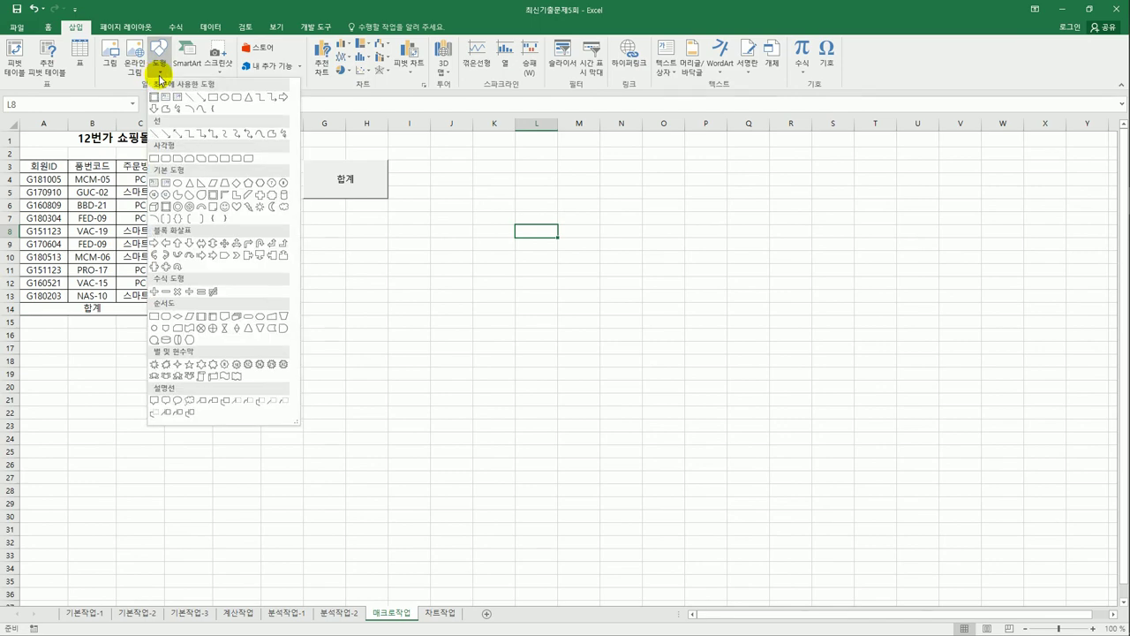
click(225, 209)
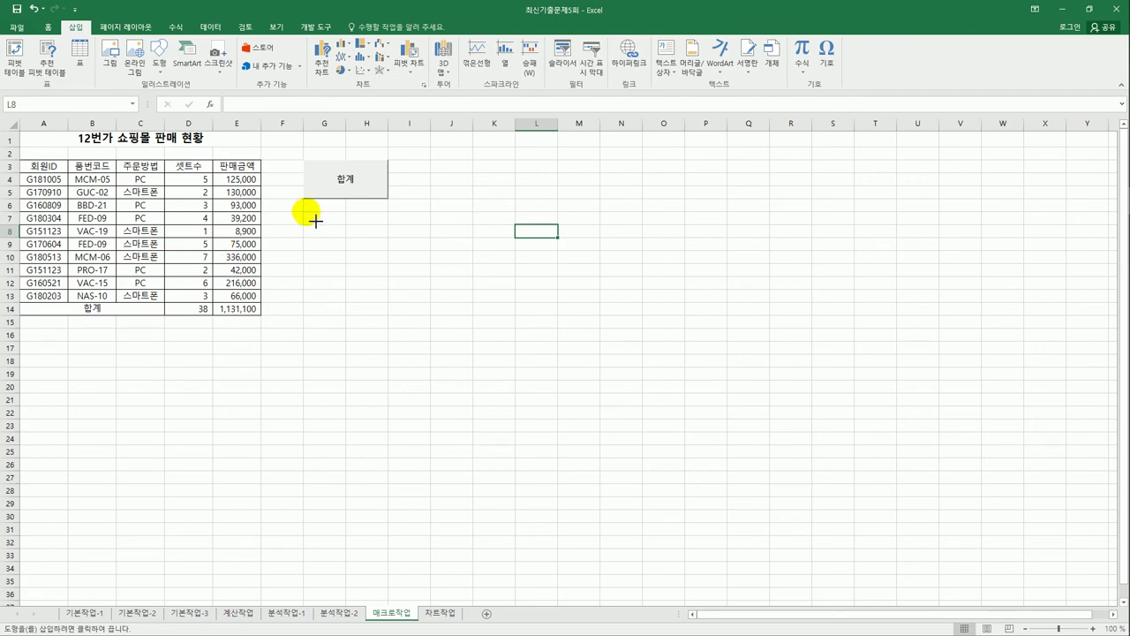
drag(315, 220, 378, 257)
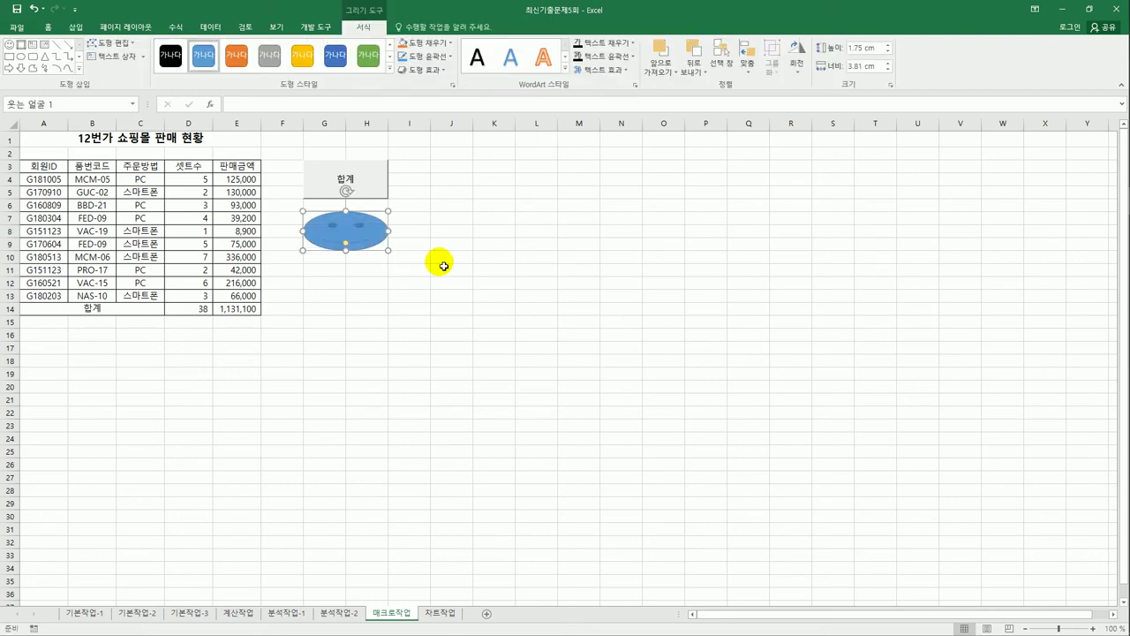
Step: Assign a new macro named 서식 to the smiley face shape and start recording it in the current workbook
right_click(367, 233)
click(424, 388)
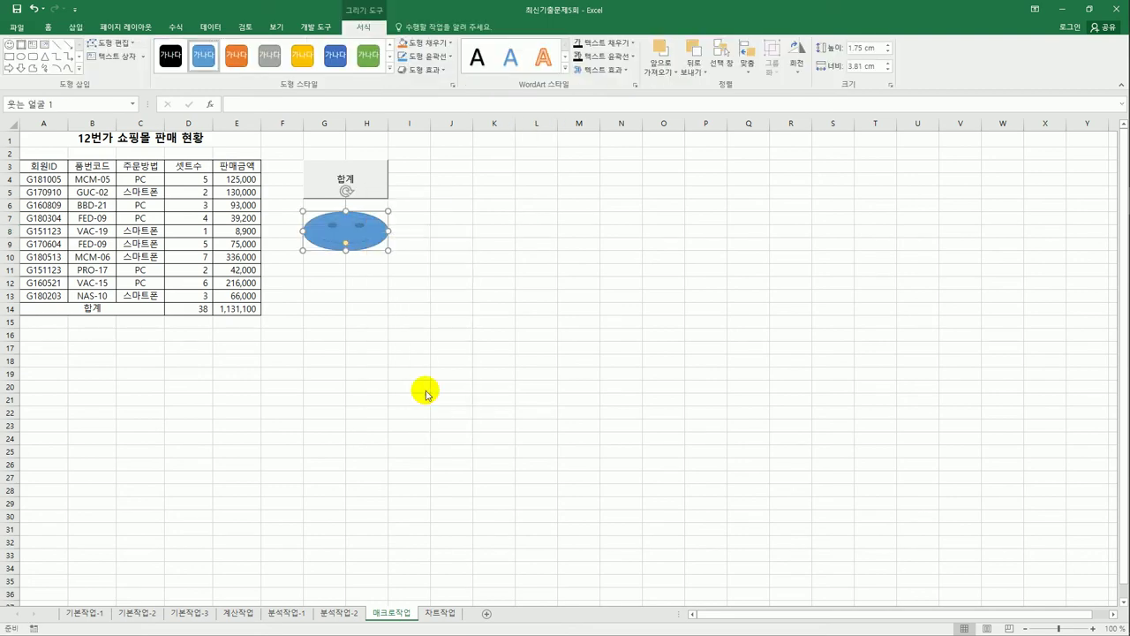
text(ㅎ)
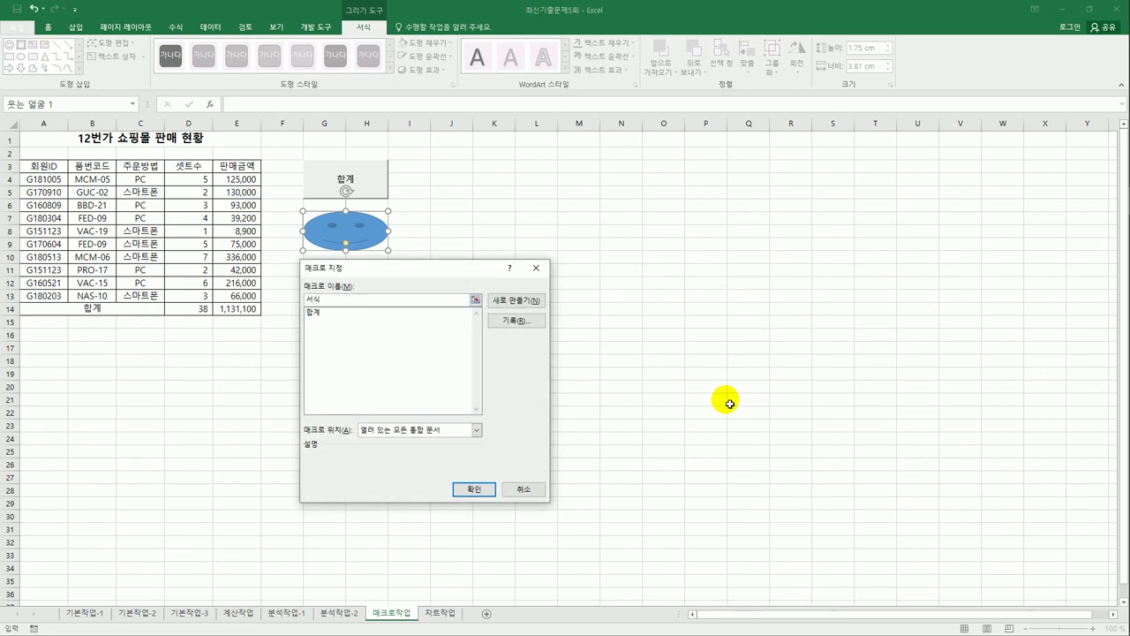
click(517, 320)
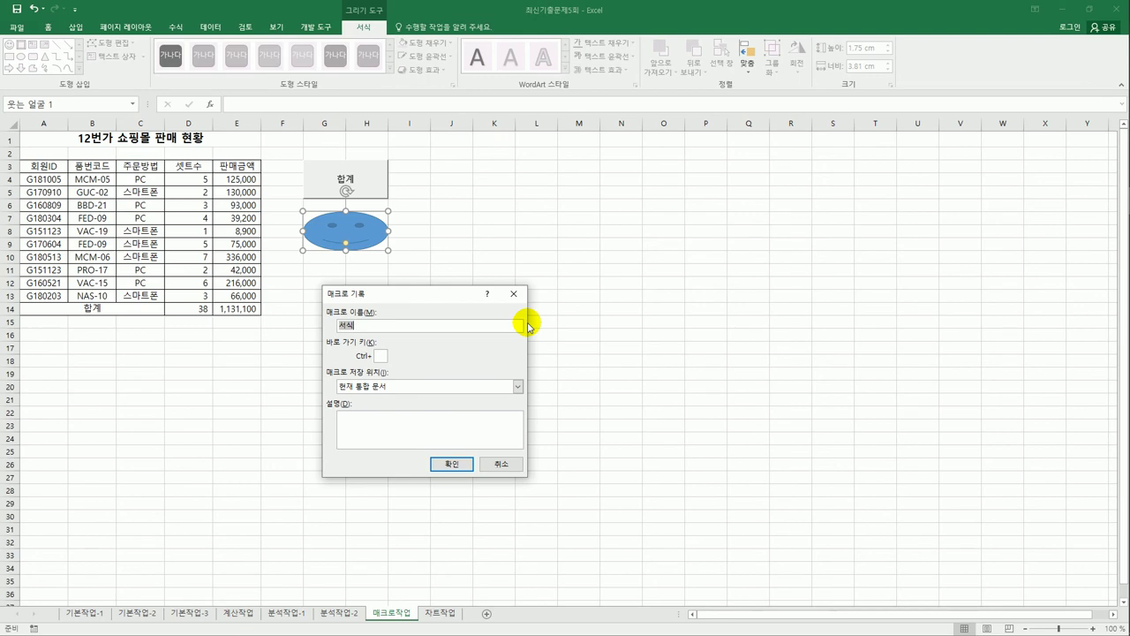
click(464, 468)
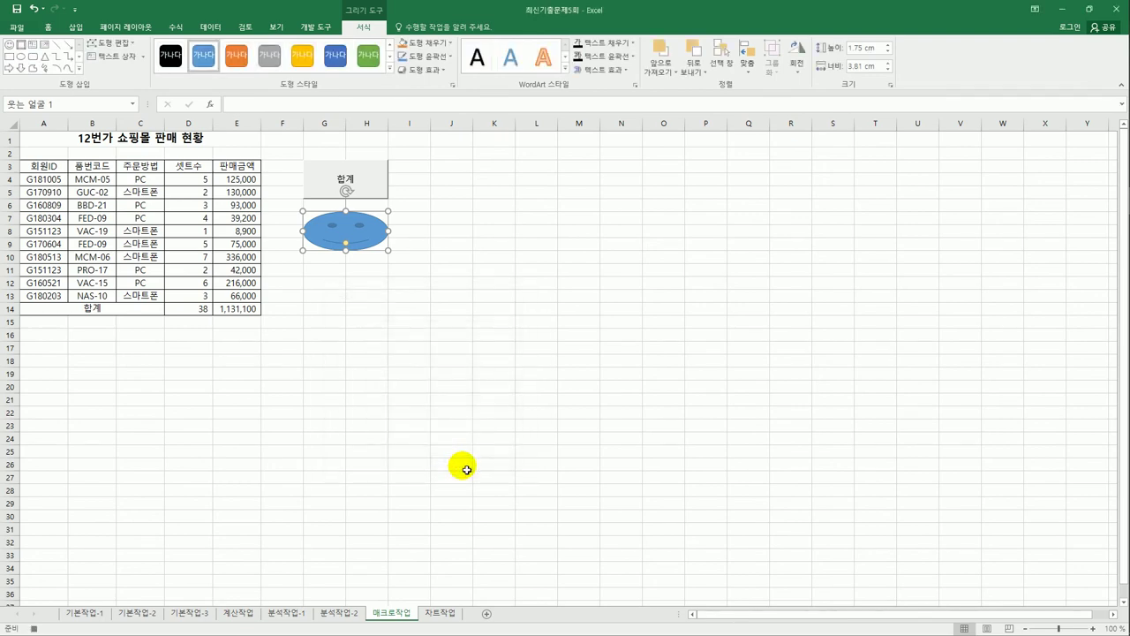
Step: Record a yellow fill on the header cells A3:E3 and the merged 합계 label cell in row 14, then stop the macro recording
drag(40, 166, 236, 166)
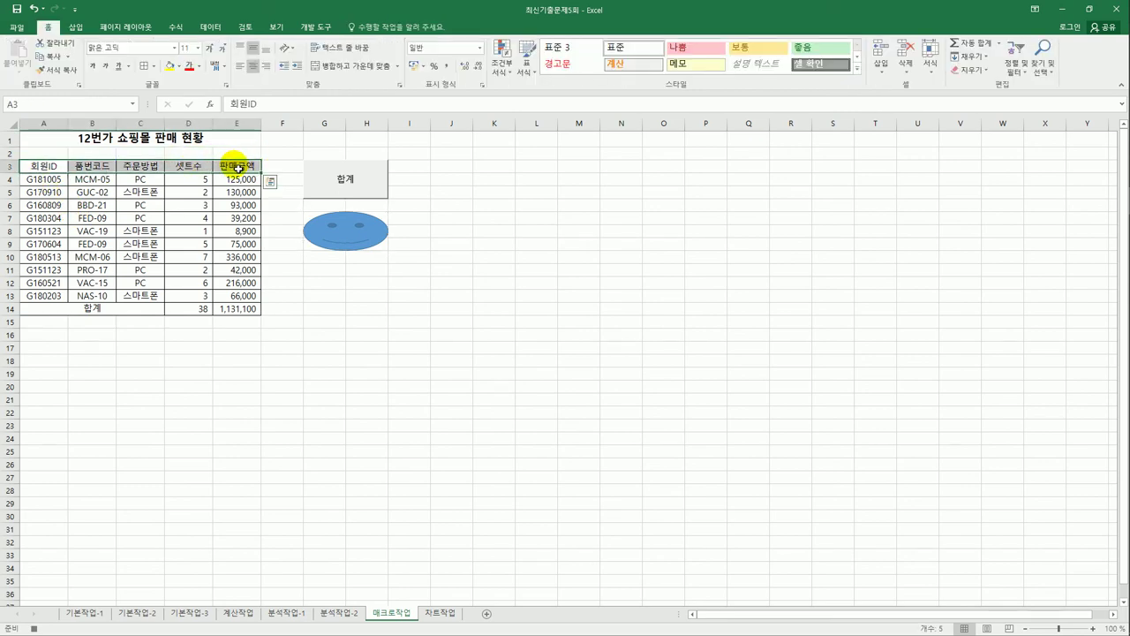
click(67, 309)
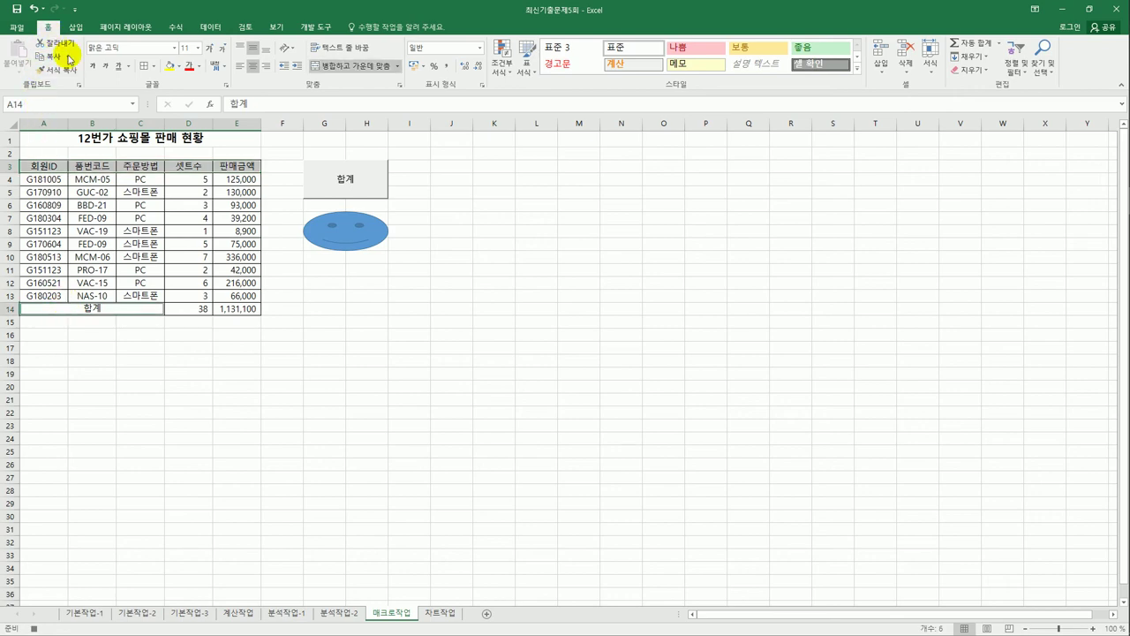
click(179, 66)
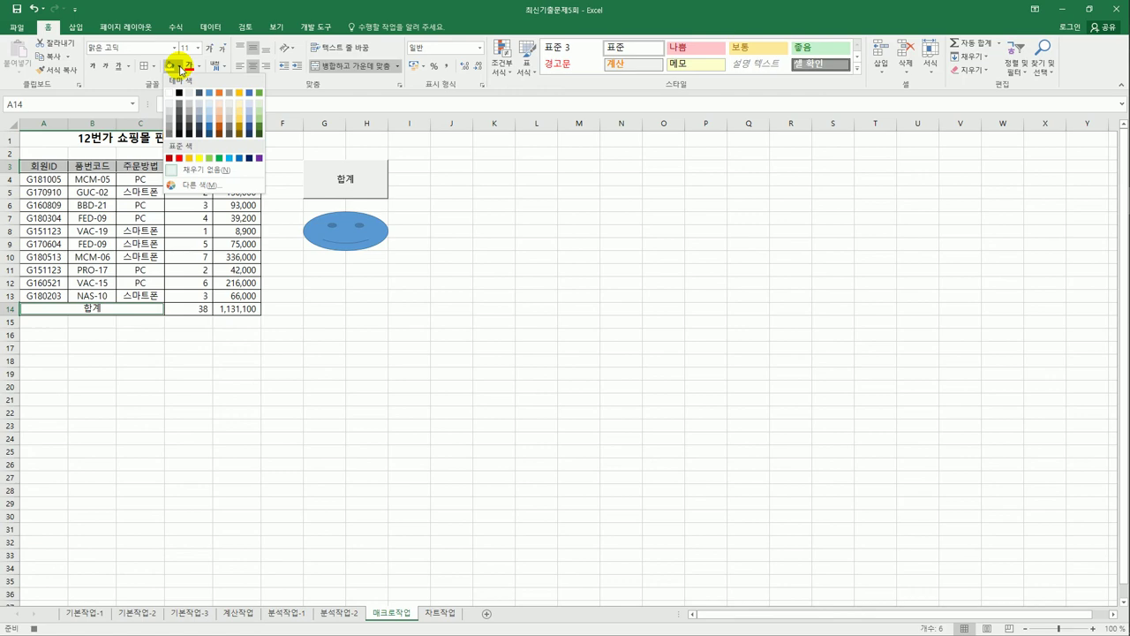
click(198, 159)
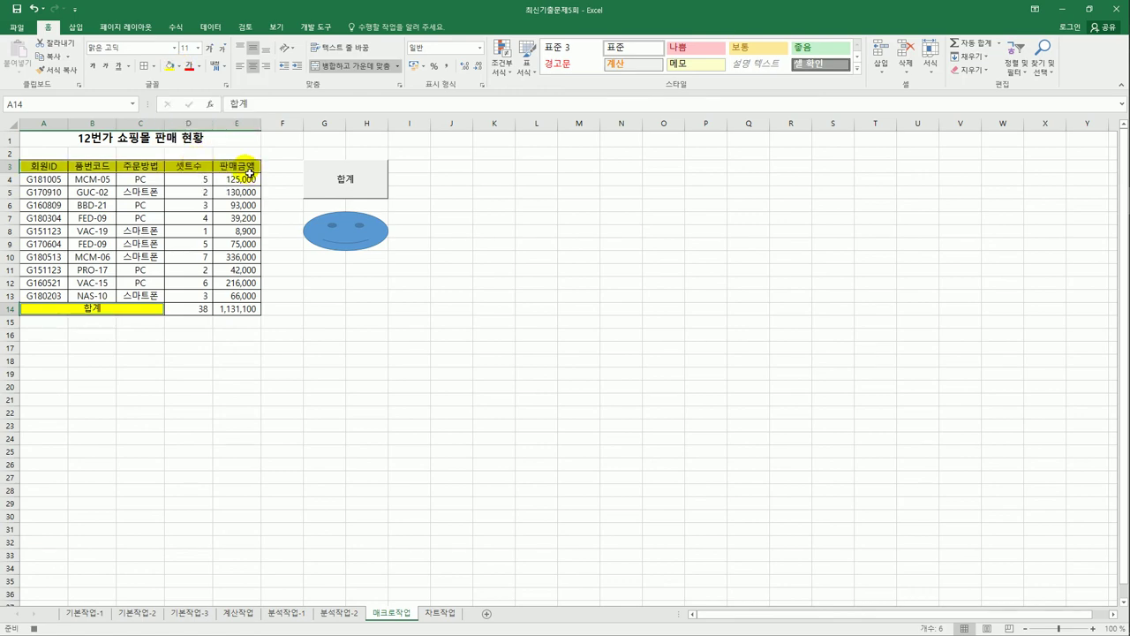
click(250, 172)
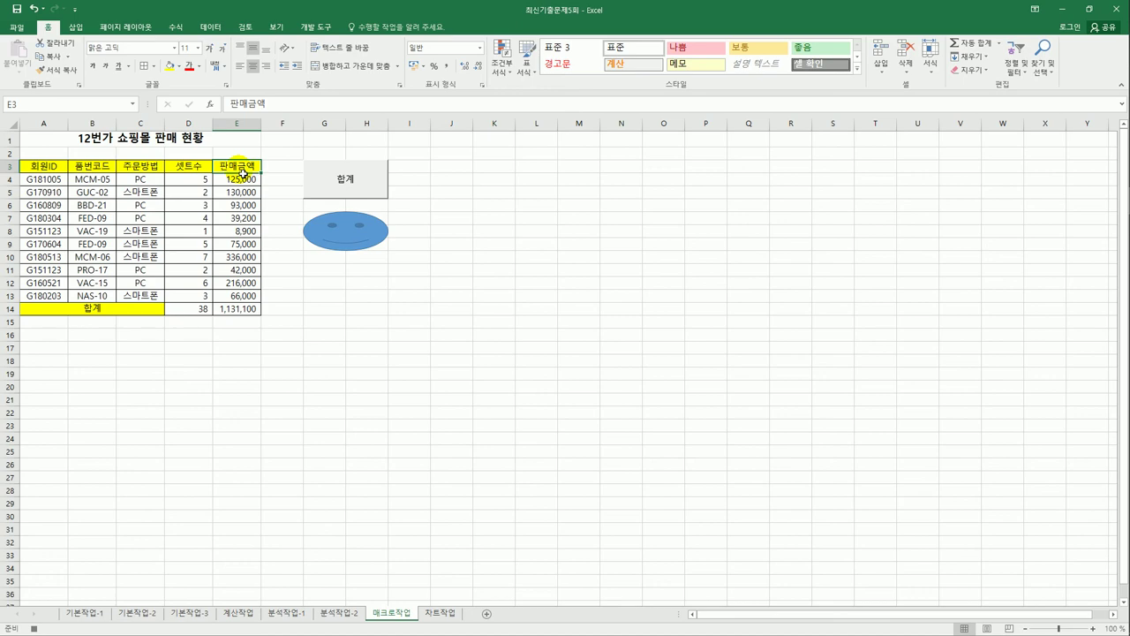
click(314, 27)
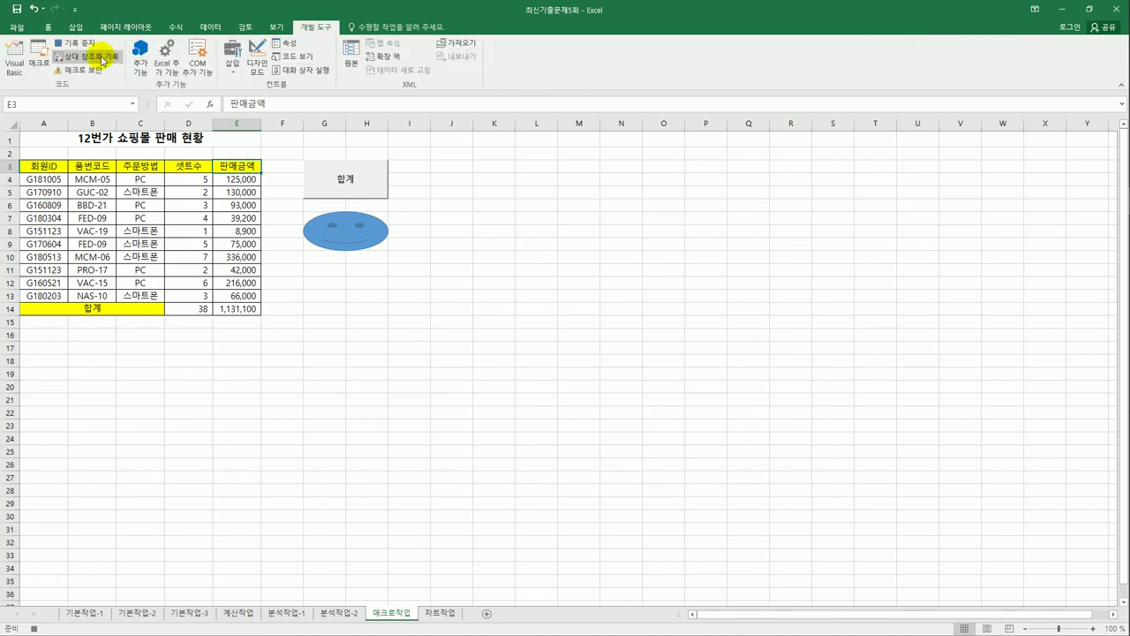
click(79, 42)
Step: Test the 서식 macro by filling the header cells A3:E3 with orange and running the macro from the smiley face shape
click(401, 368)
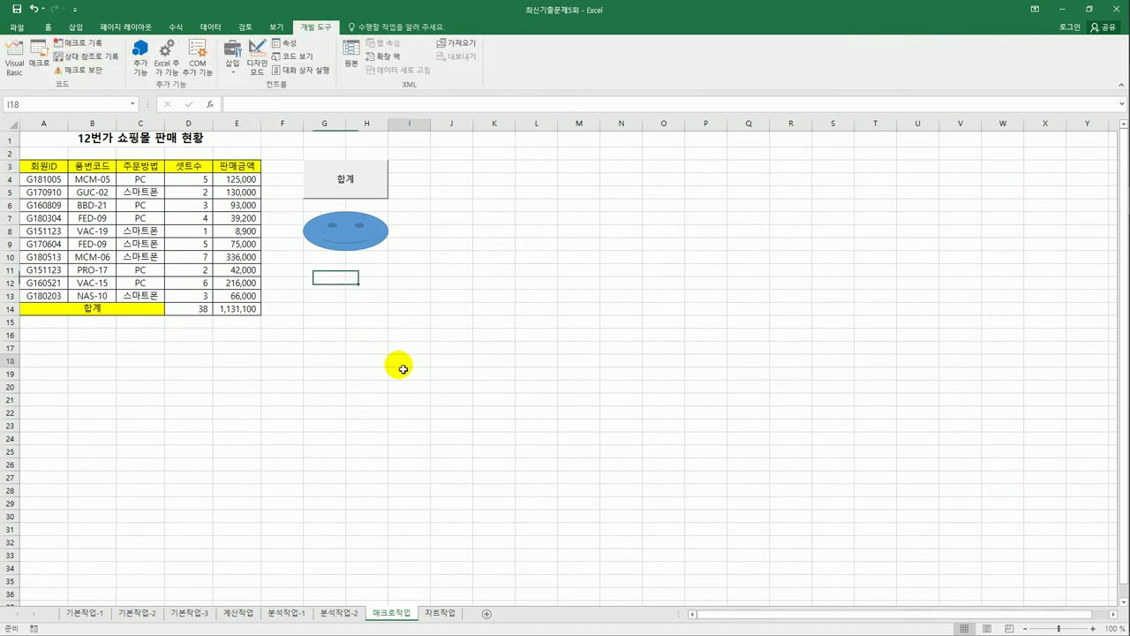
drag(44, 167, 239, 171)
click(48, 28)
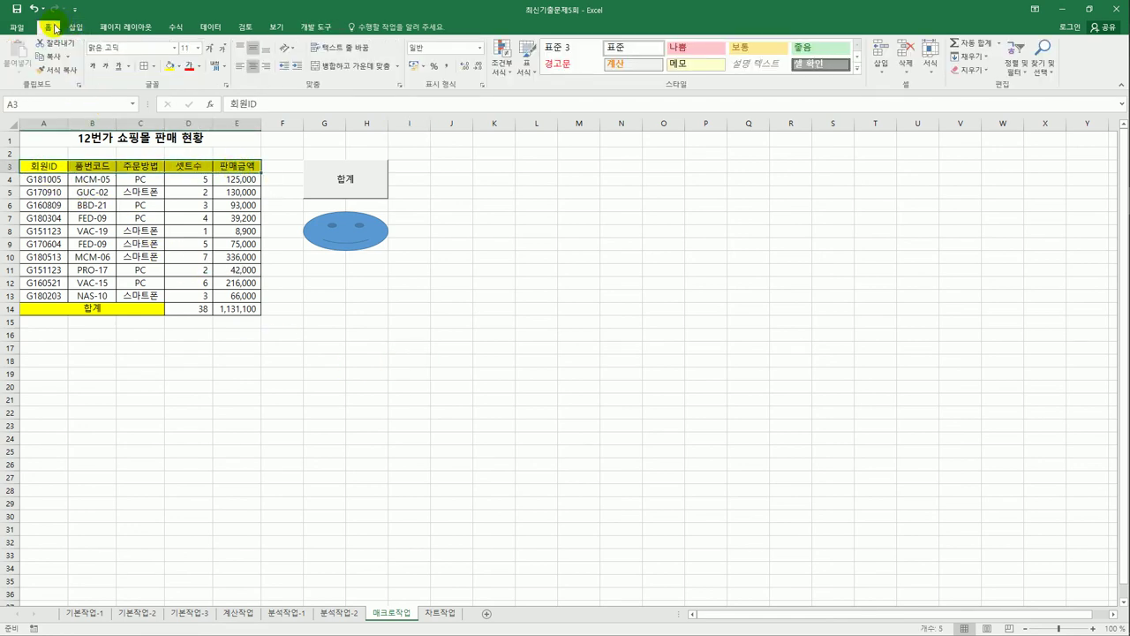
click(179, 67)
click(189, 156)
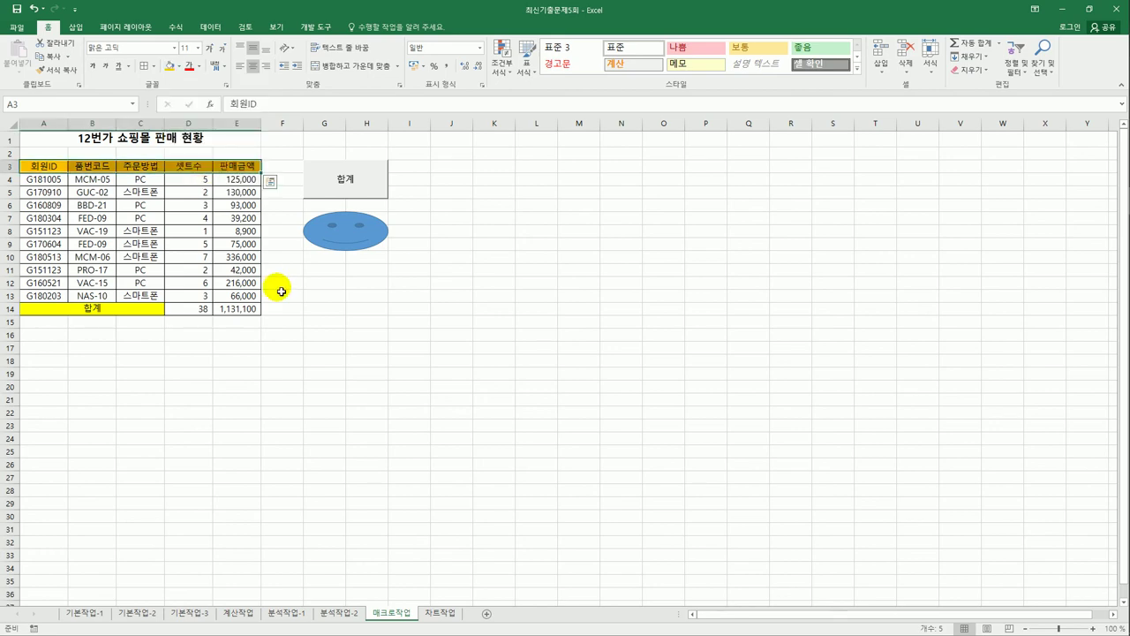
click(366, 348)
click(344, 253)
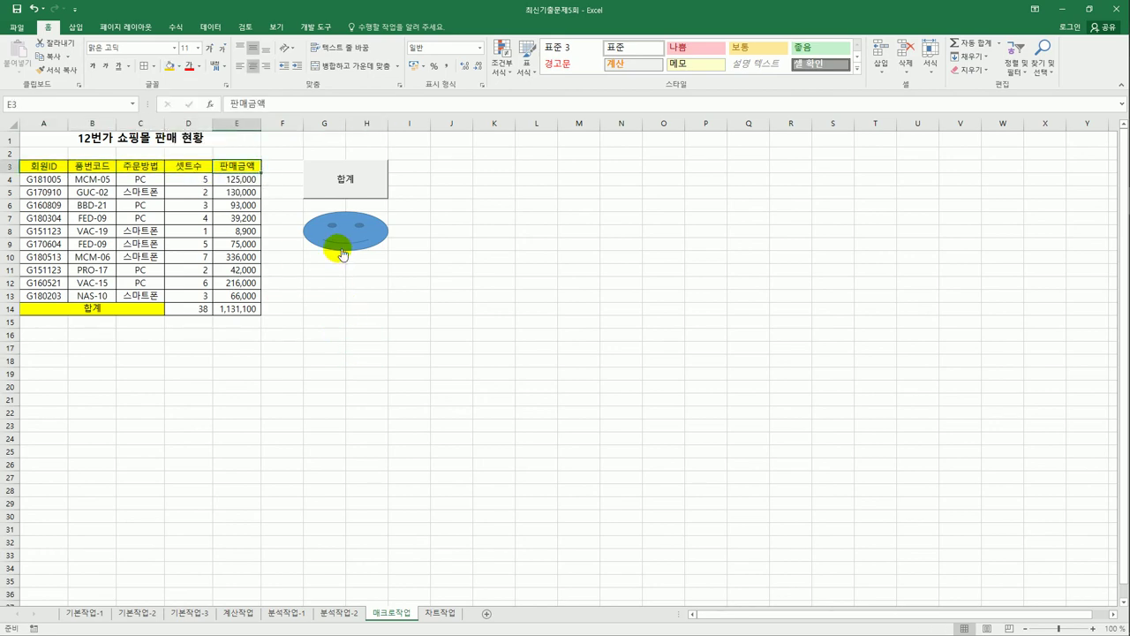
click(369, 307)
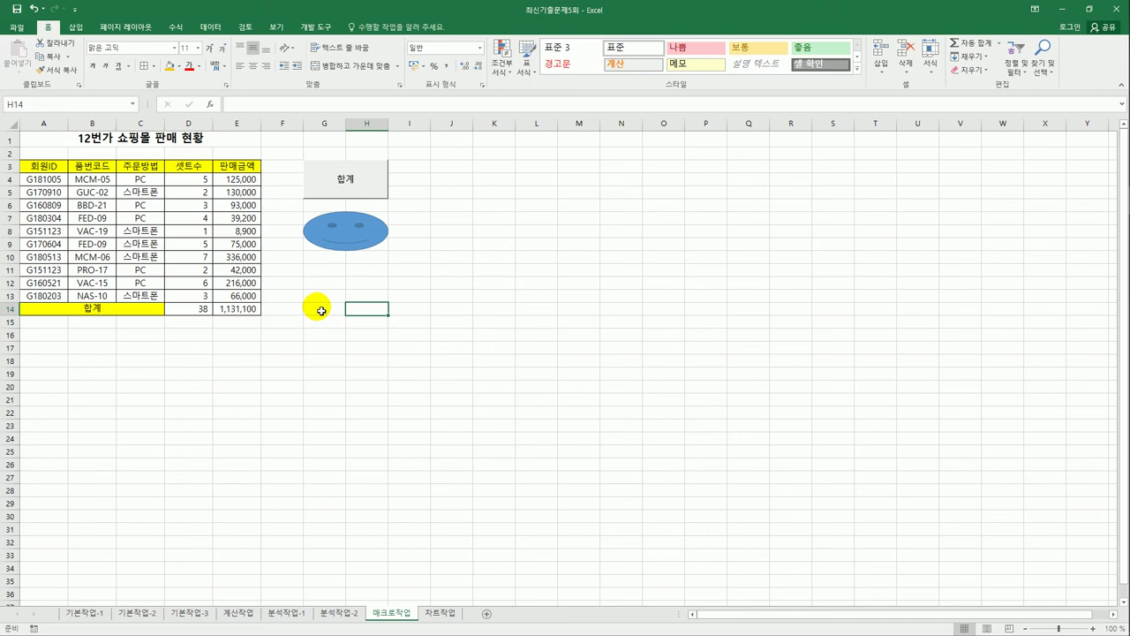
Step: On the 차트작업 sheet, add the 외국인 data in E3:E10 to the line chart as a second series by copying it in
click(441, 613)
click(457, 477)
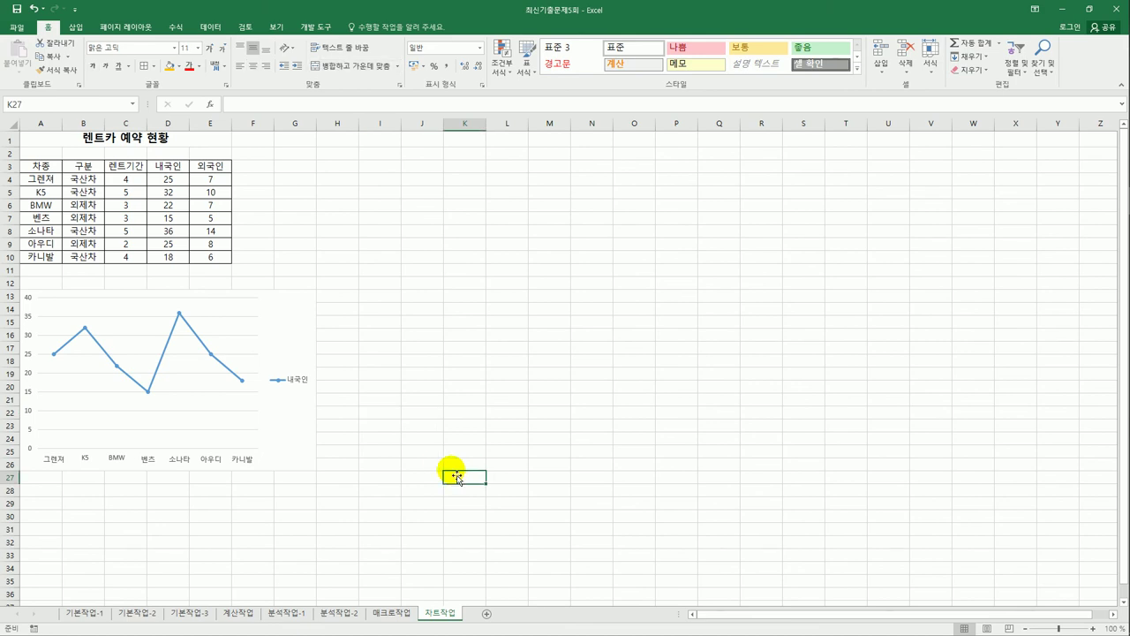
click(300, 310)
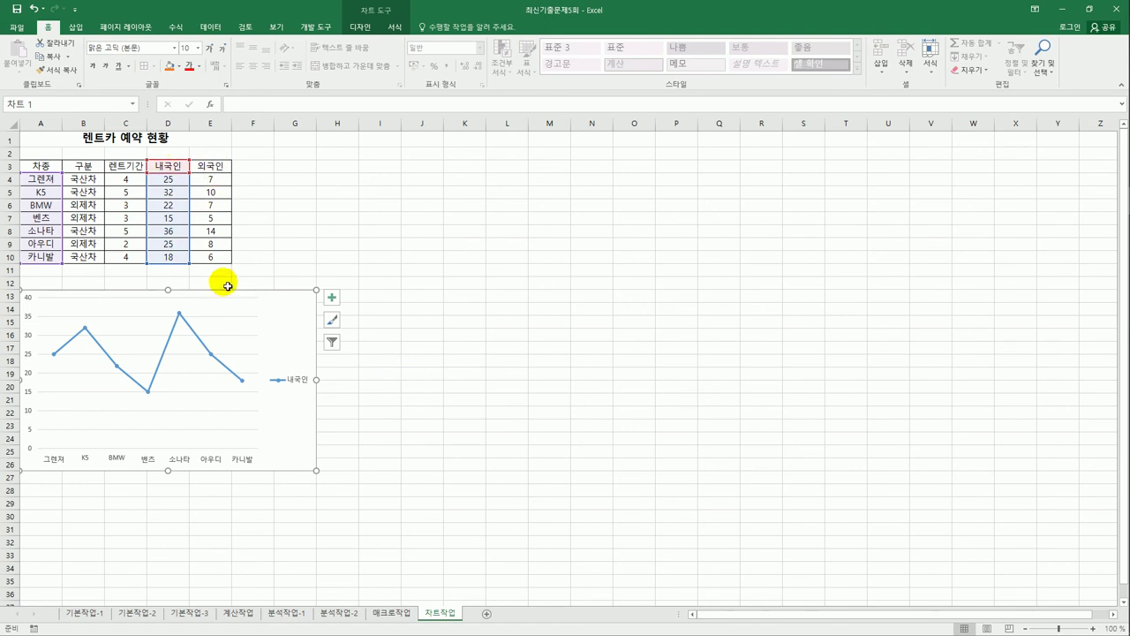
drag(212, 167, 219, 260)
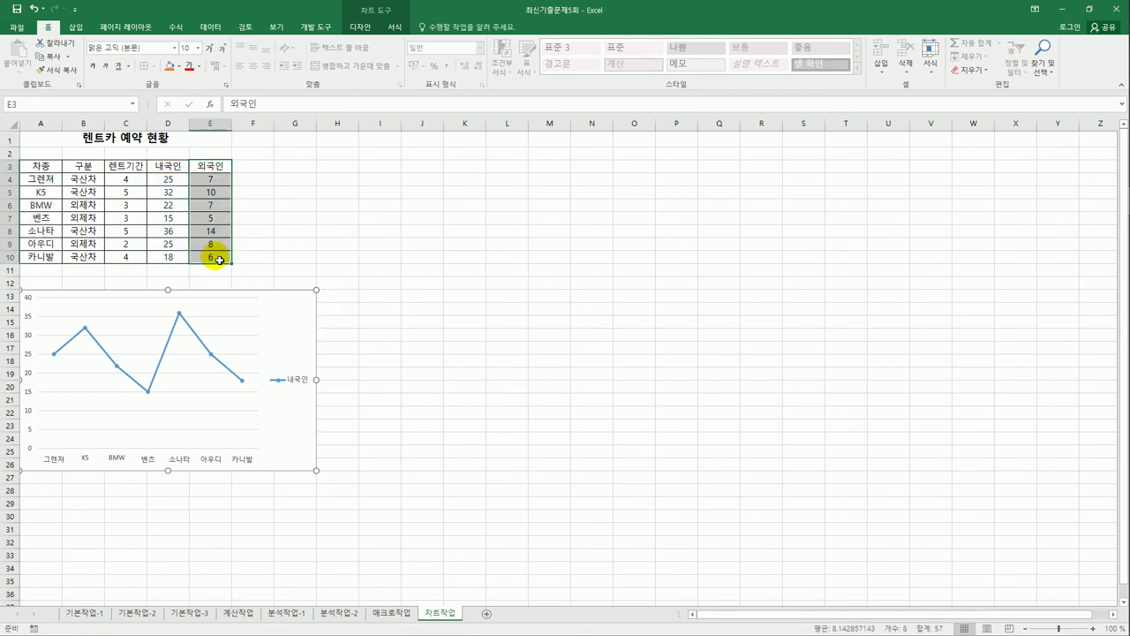
key(ctrl+c)
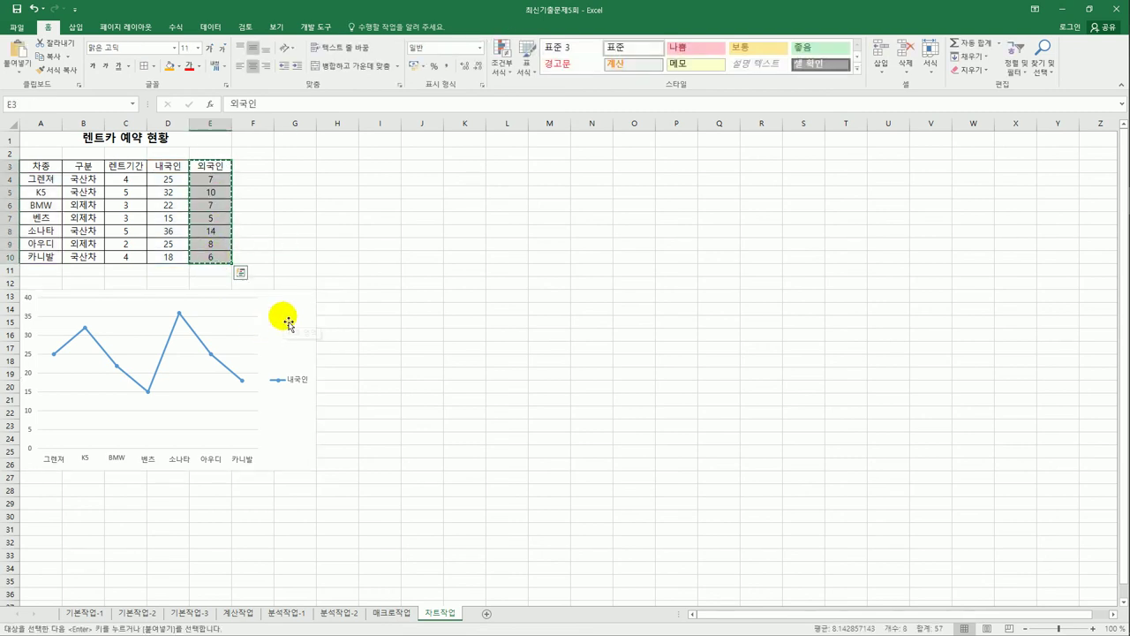
click(284, 316)
key(ctrl+v)
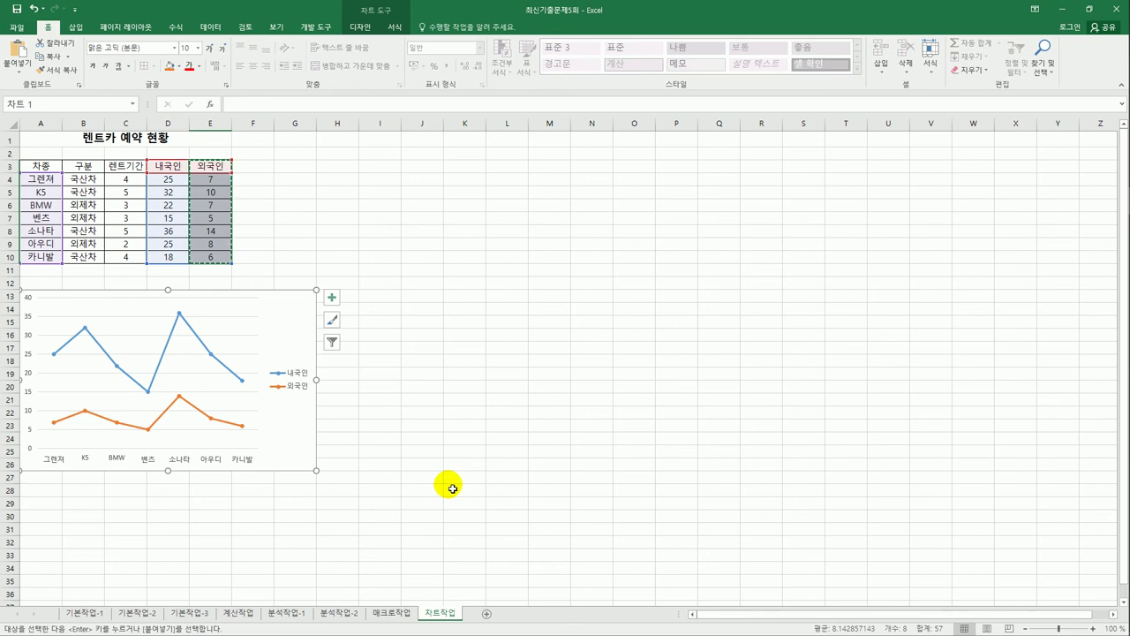
Step: Add a chart title to the line chart with the text 내국인/외국인 렌트카 예약 인원수
click(333, 300)
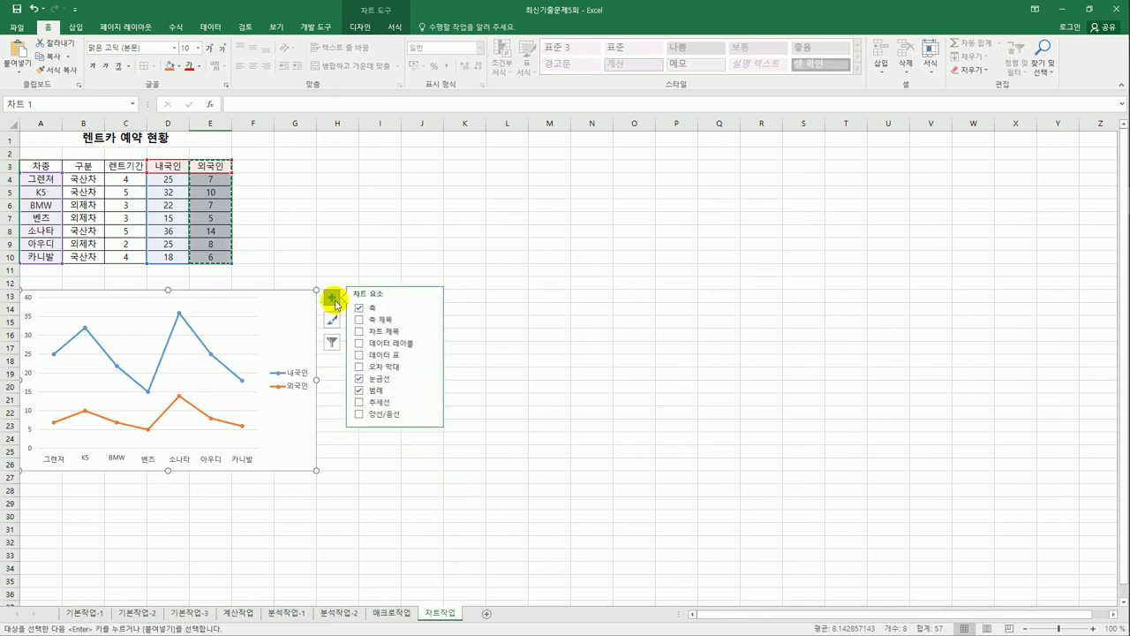
click(359, 331)
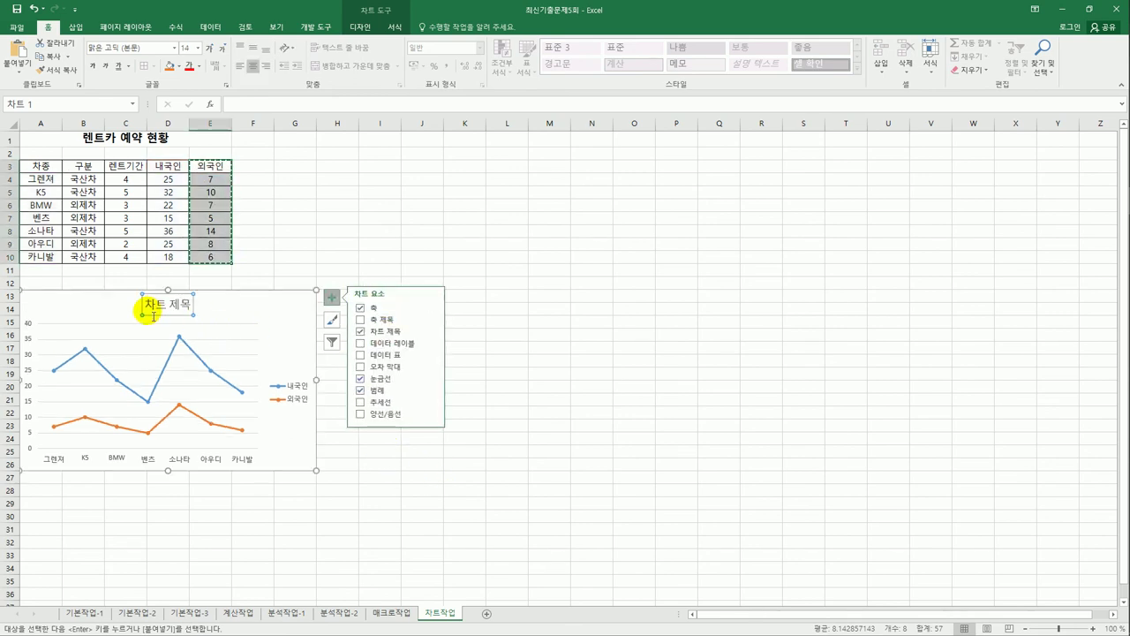
drag(145, 308, 200, 308)
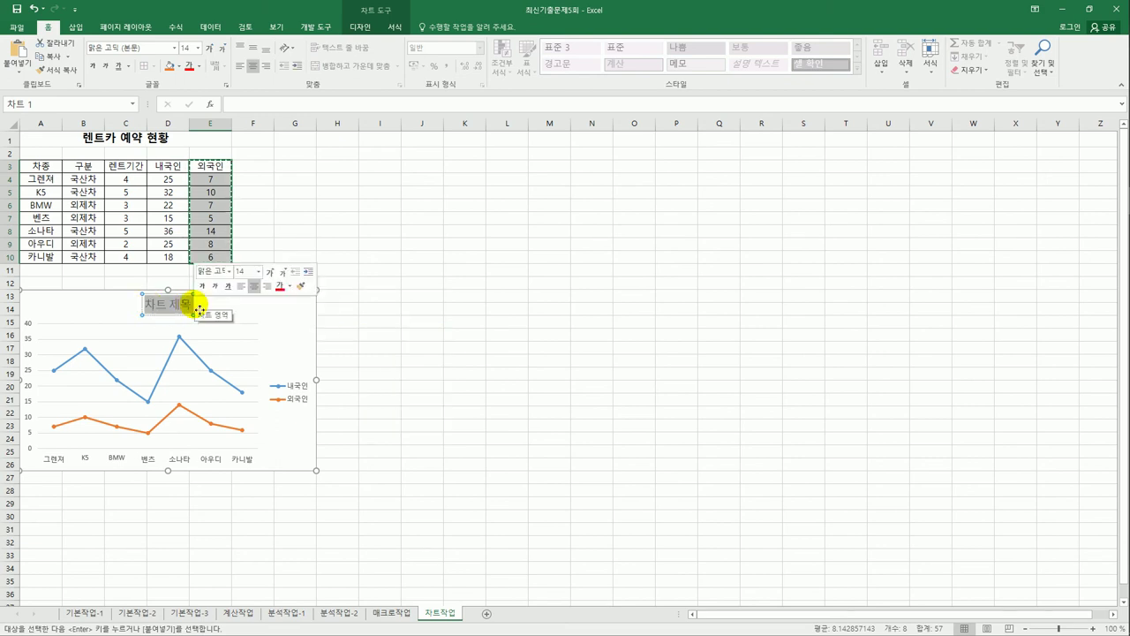
text(내국인)
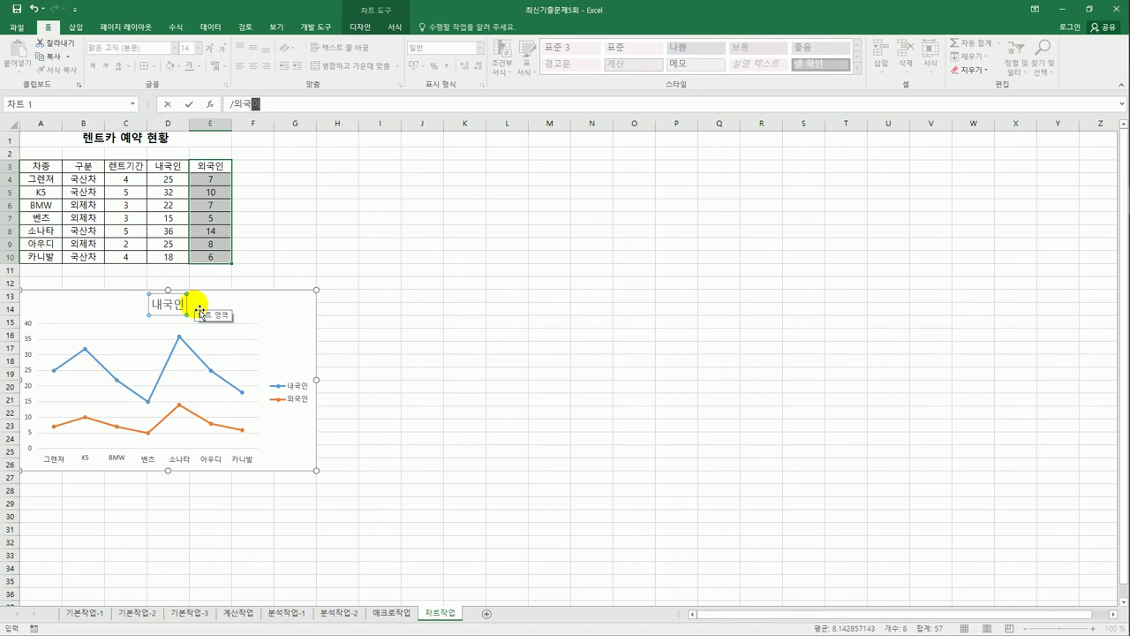
text(/외국인)
key(BackSpace)
key(Return)
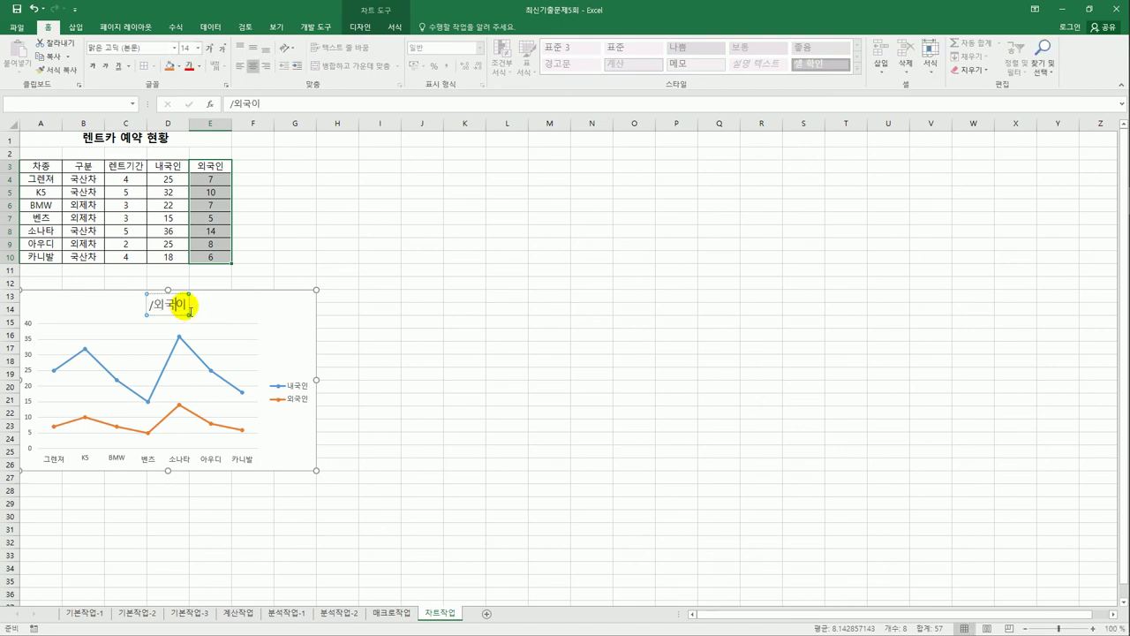
key(ctrl+z)
text(국인/외국ㅇ)
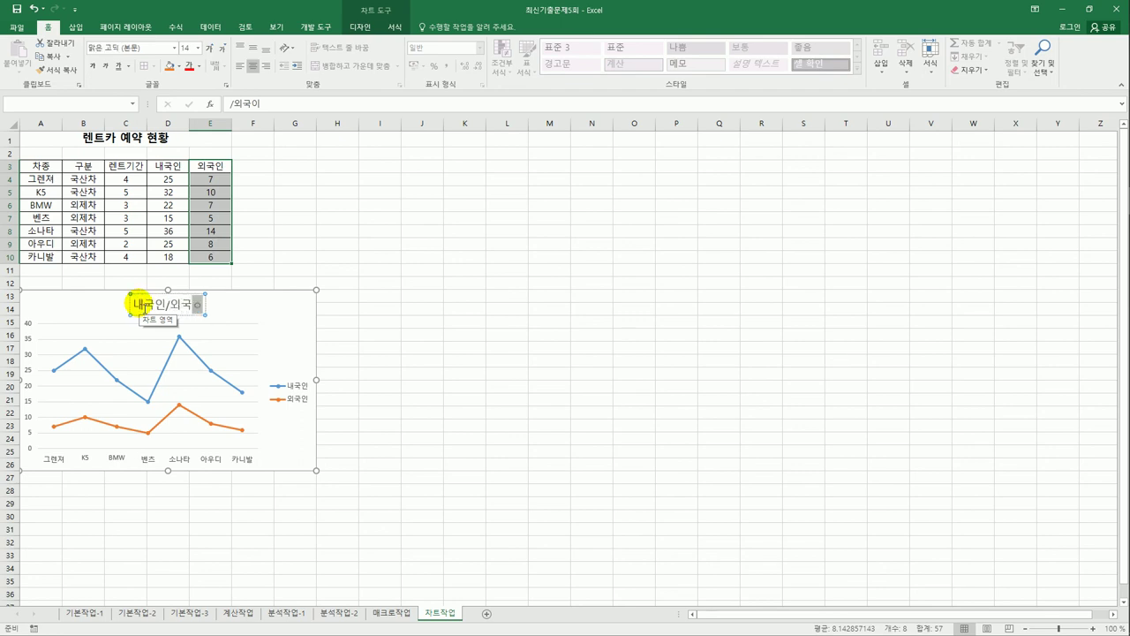
text(인 렌트)
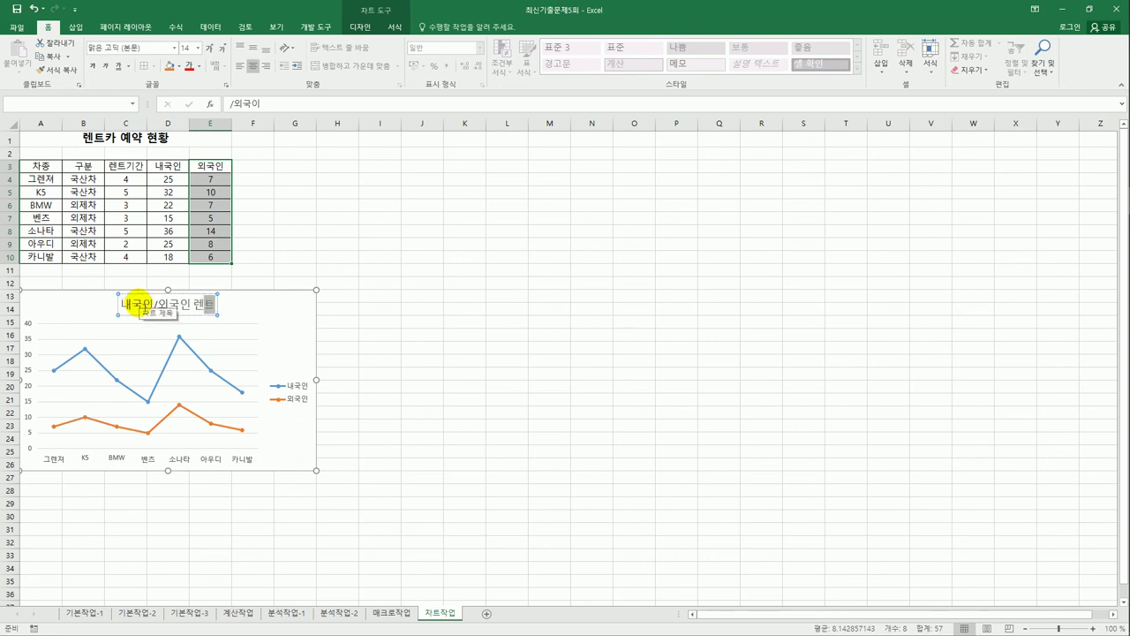
text(카 예약)
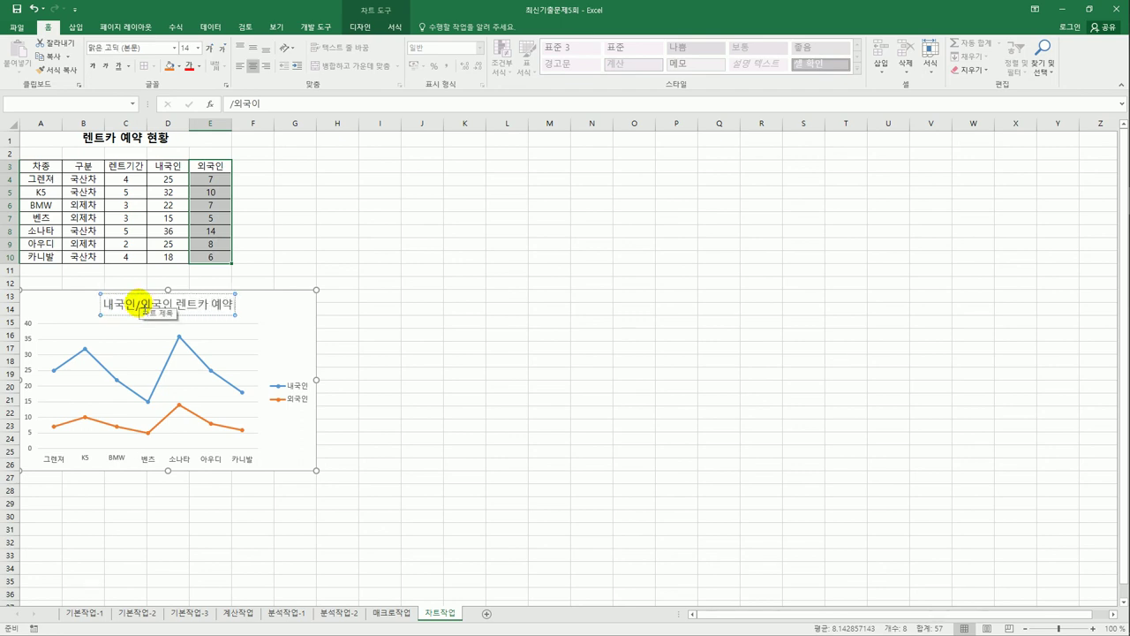
text( 인원ㅅ)
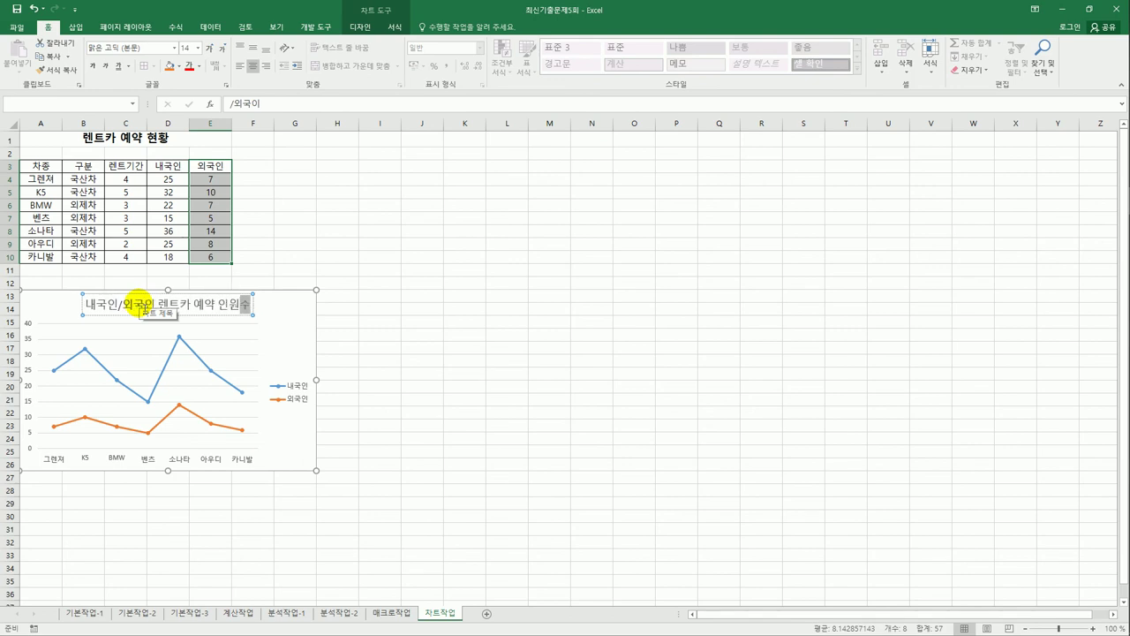
click(303, 311)
Step: Add a primary horizontal axis title to the line chart with the text 차종
click(332, 297)
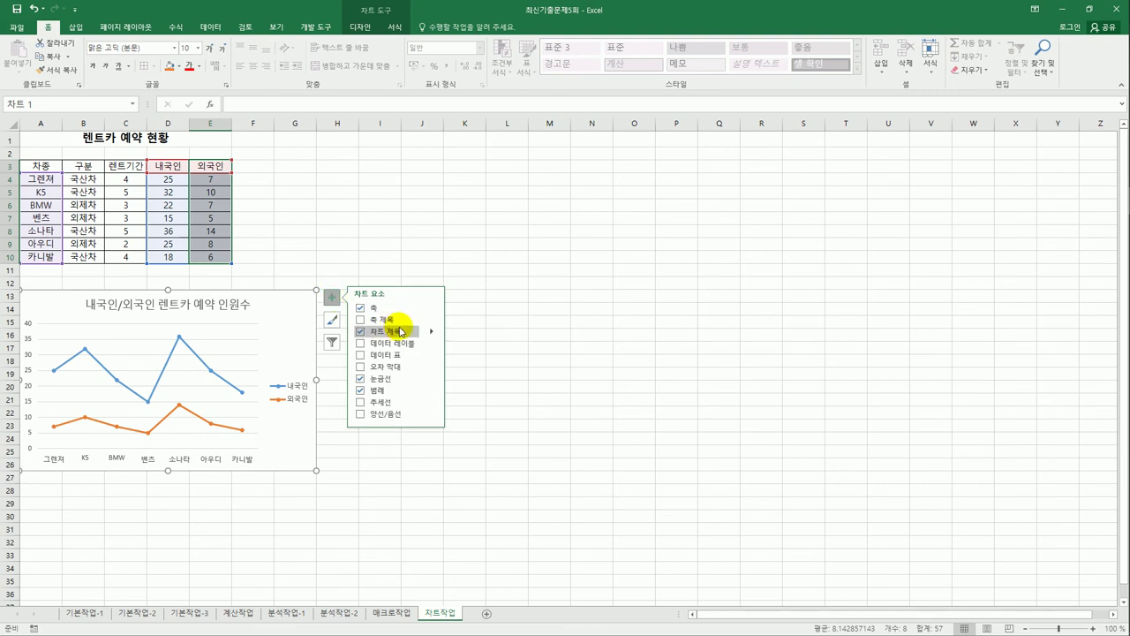
click(455, 317)
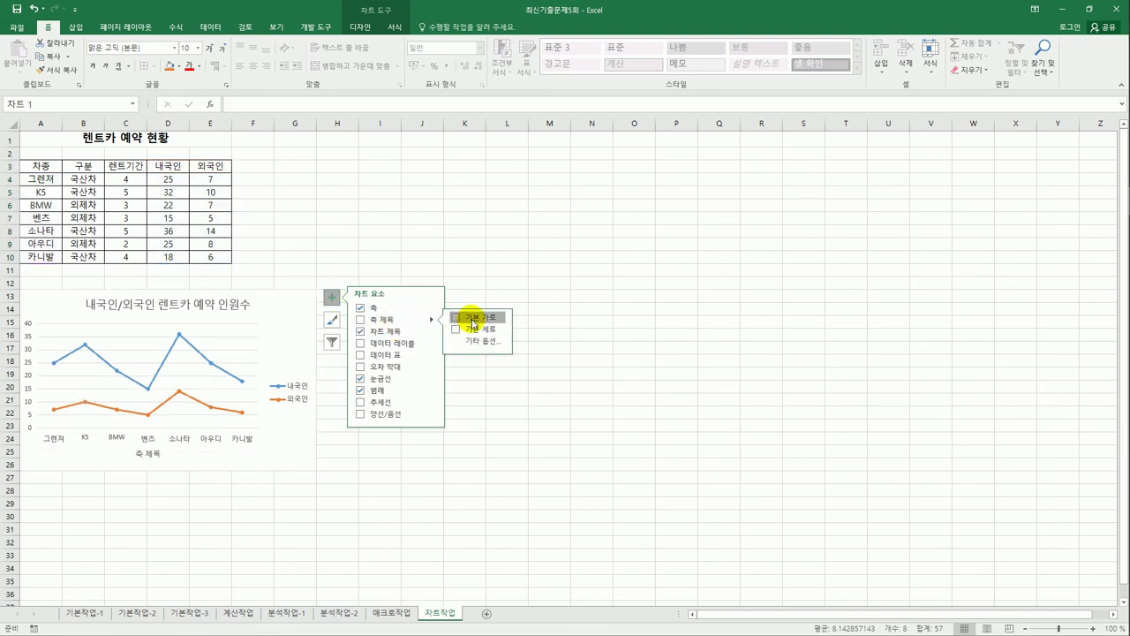
click(141, 453)
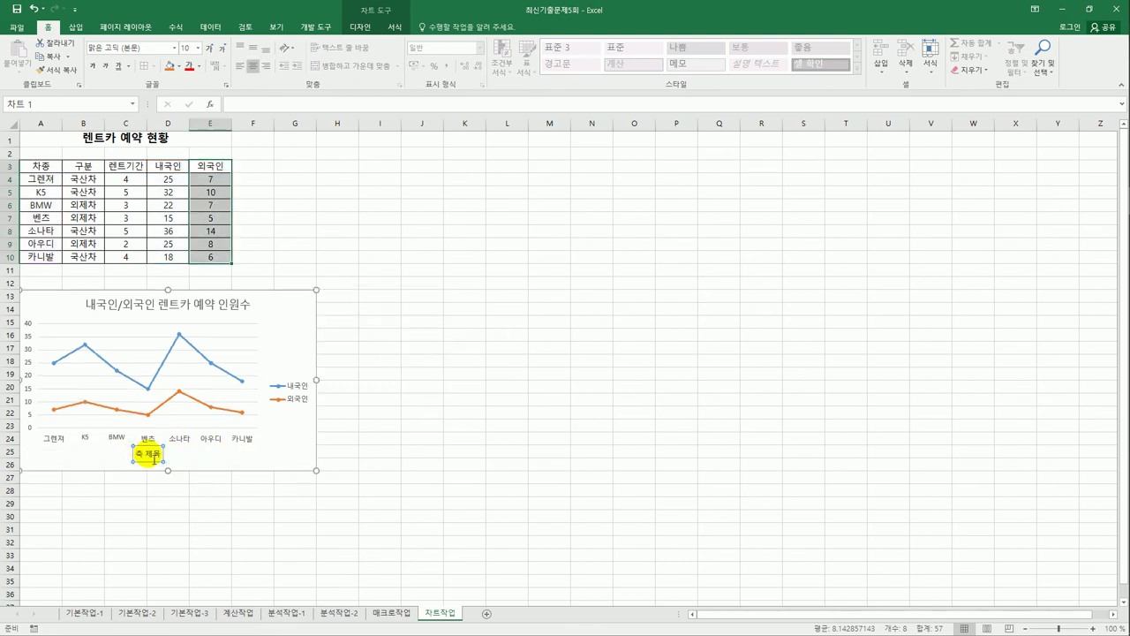
drag(134, 454, 161, 458)
text(차종)
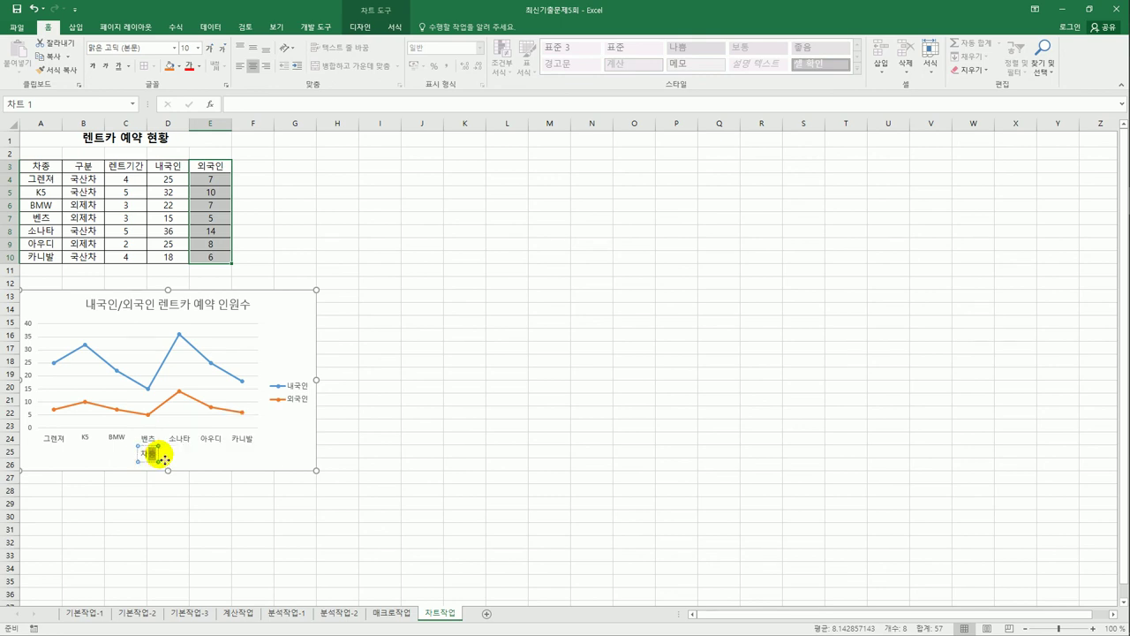
Step: Set the major unit of the line chart's vertical value axis to 10
click(31, 340)
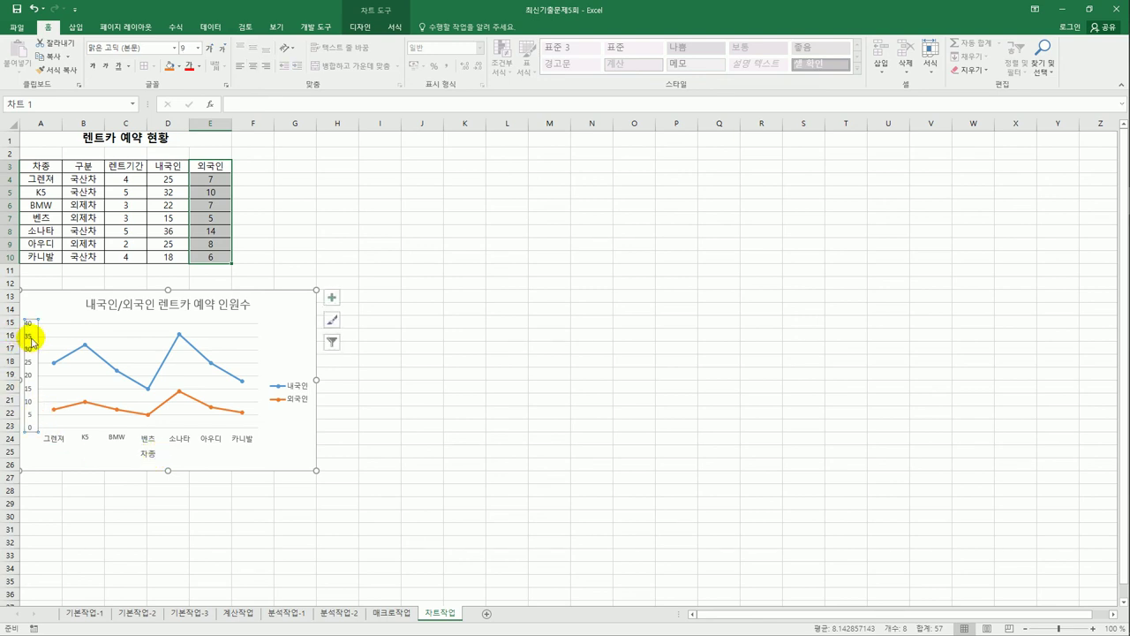
right_click(31, 340)
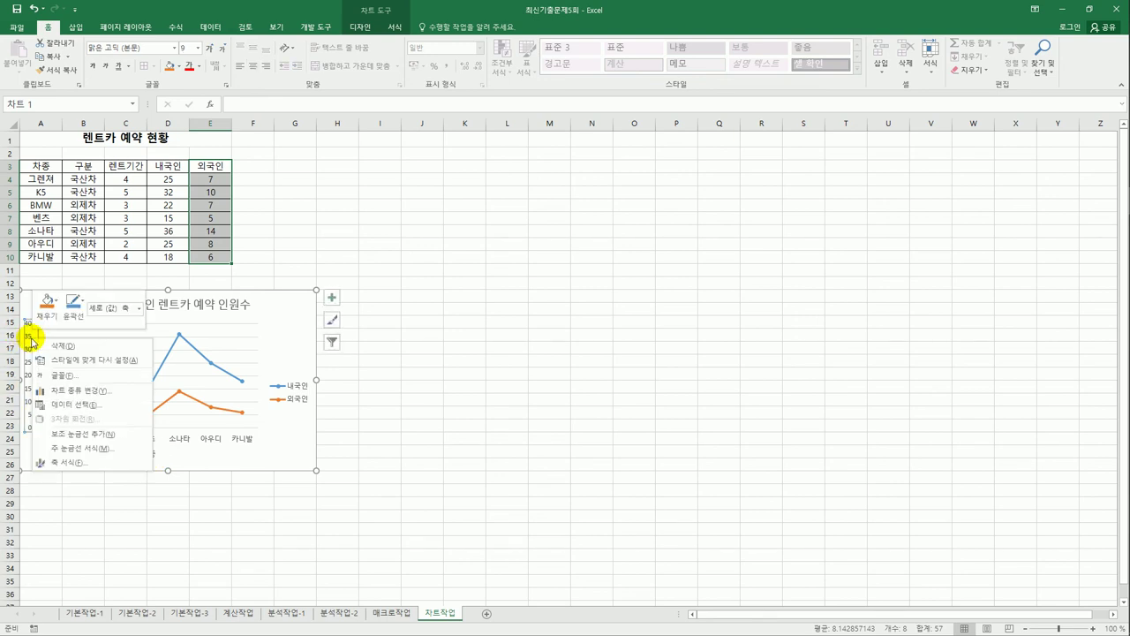
click(83, 463)
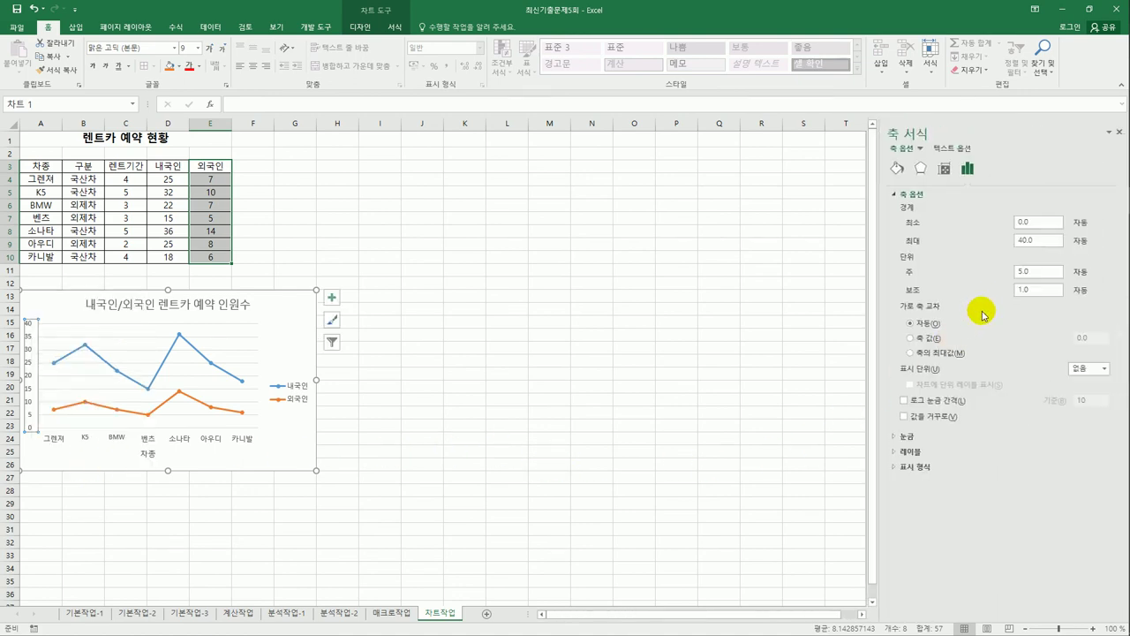
double_click(1021, 272)
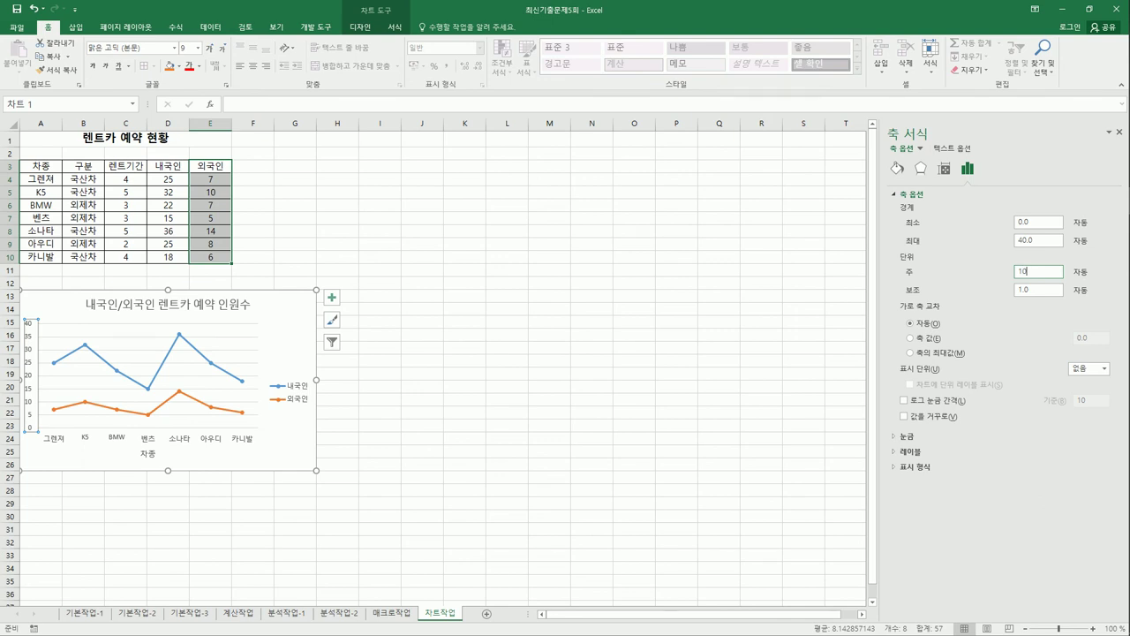
Step: Add data labels above only the BMW points of the 내국인 and 외국인 lines
click(120, 372)
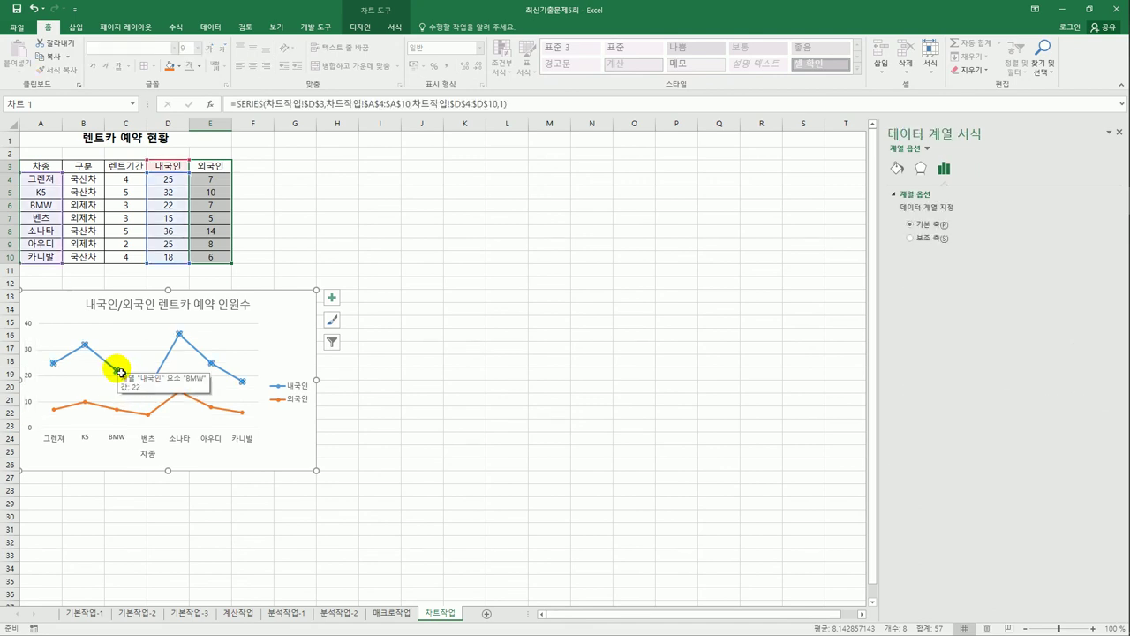
click(120, 372)
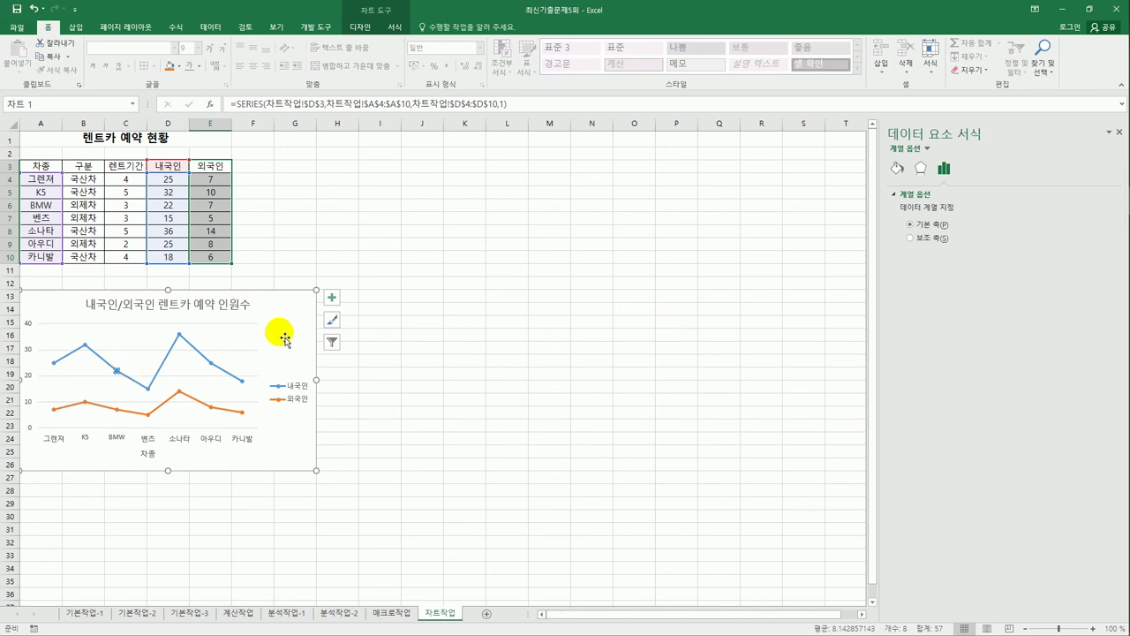
click(333, 305)
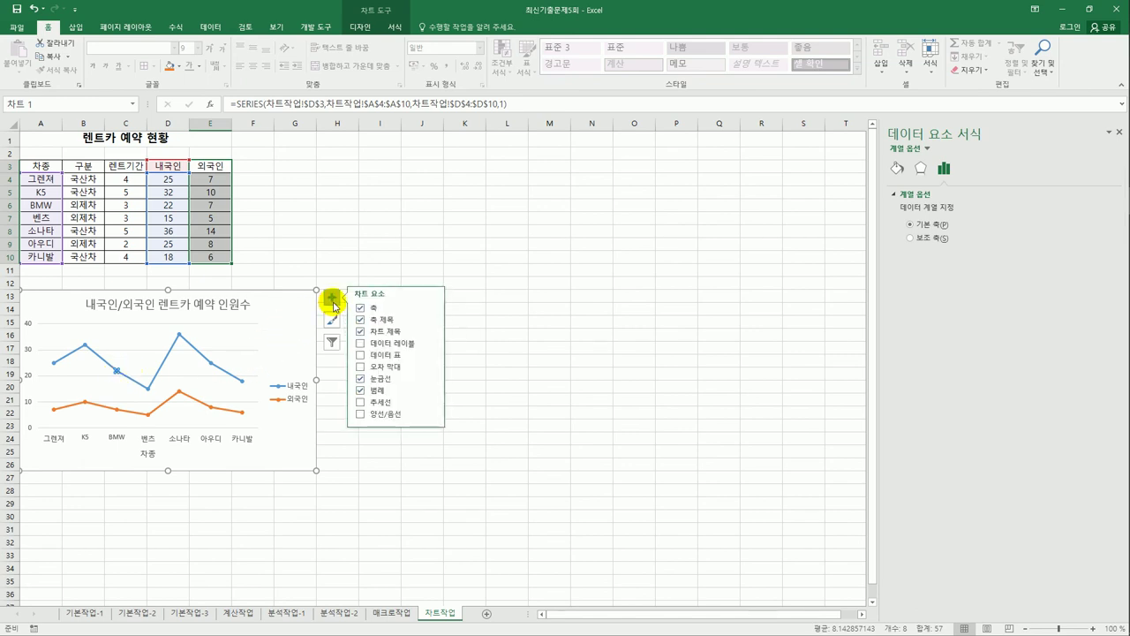
click(431, 343)
click(493, 386)
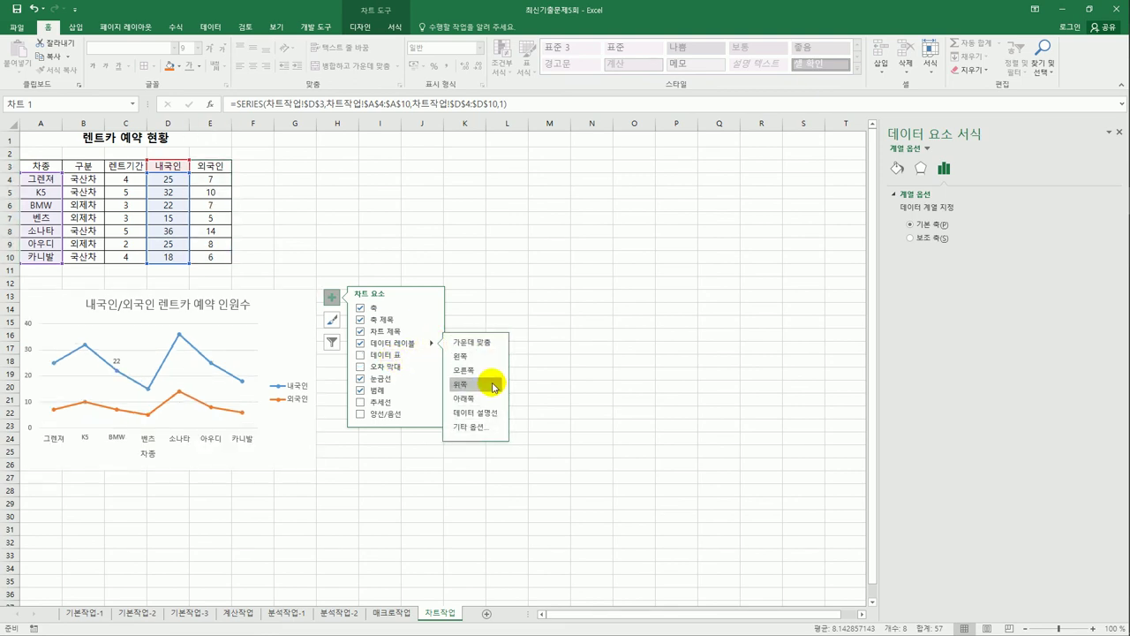
click(118, 412)
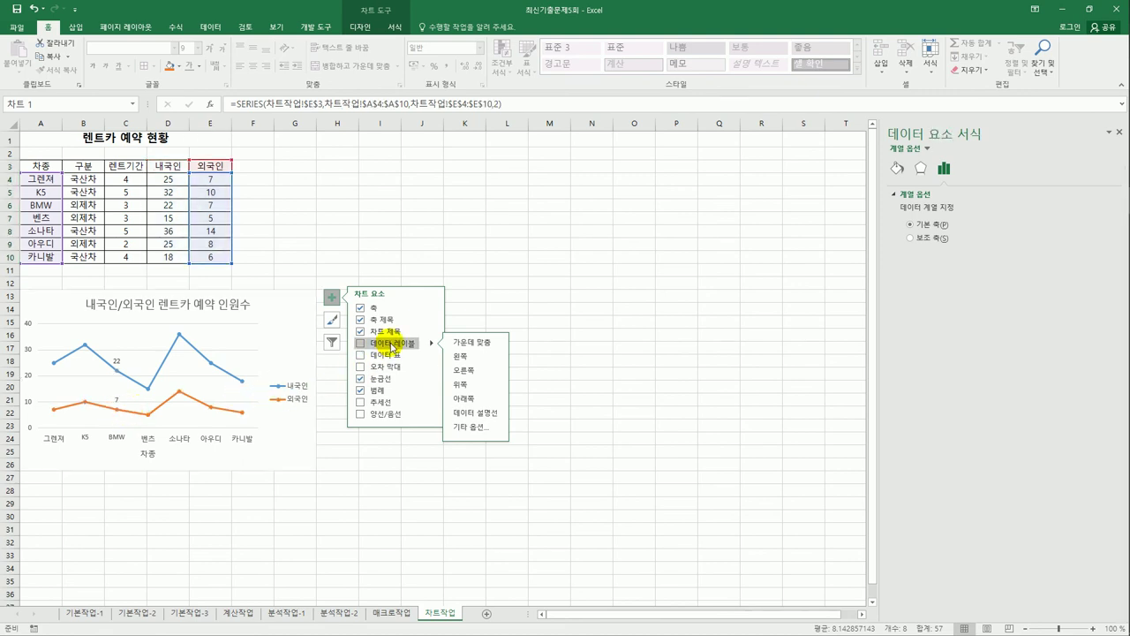
click(484, 385)
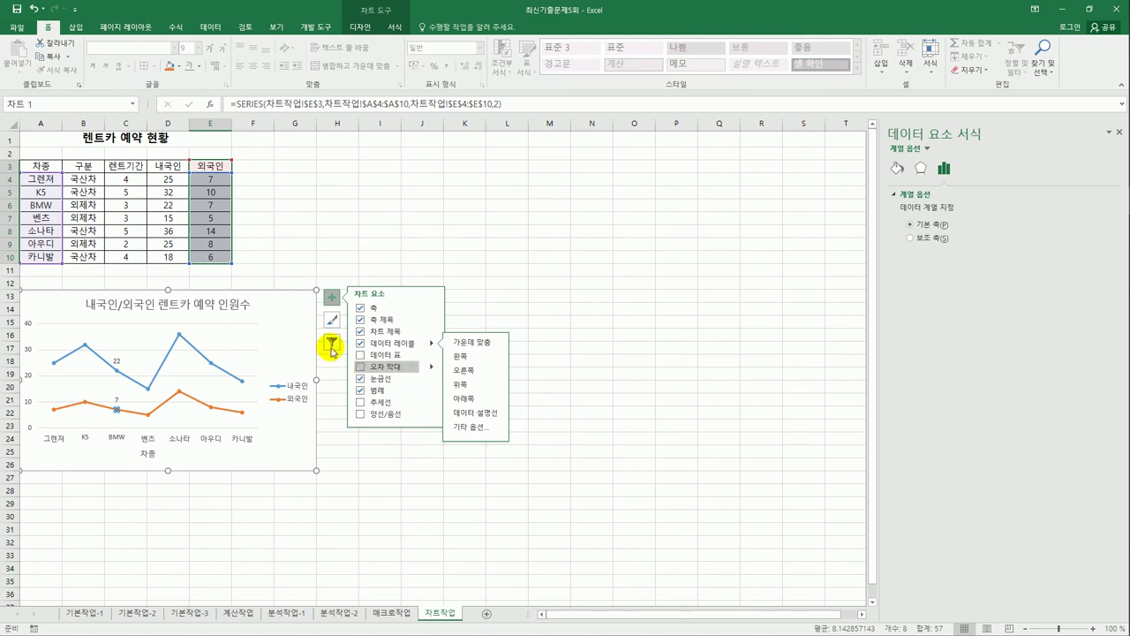
Step: Give the chart area's border rounded corners (둥근 모서리) and deselect the chart
click(289, 321)
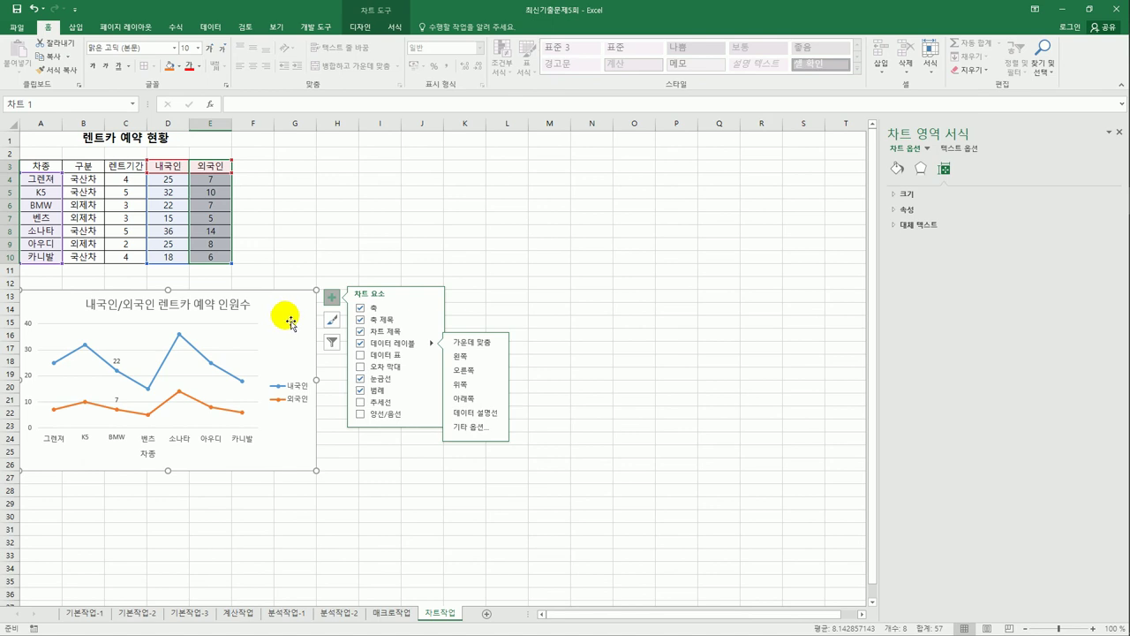
click(897, 169)
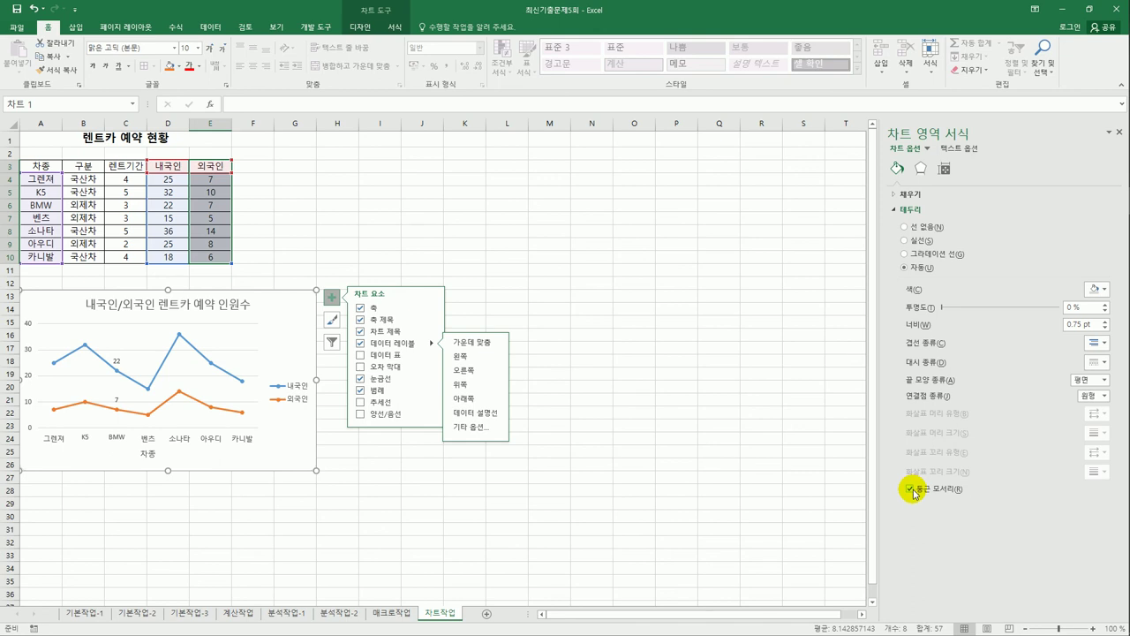
click(678, 495)
click(387, 430)
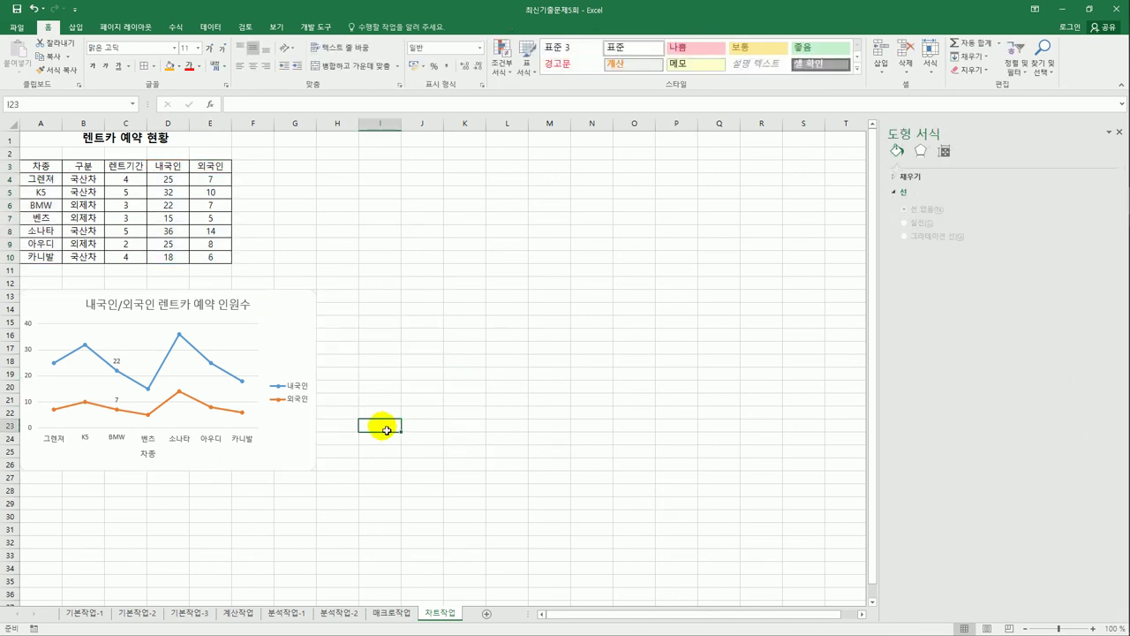
click(508, 464)
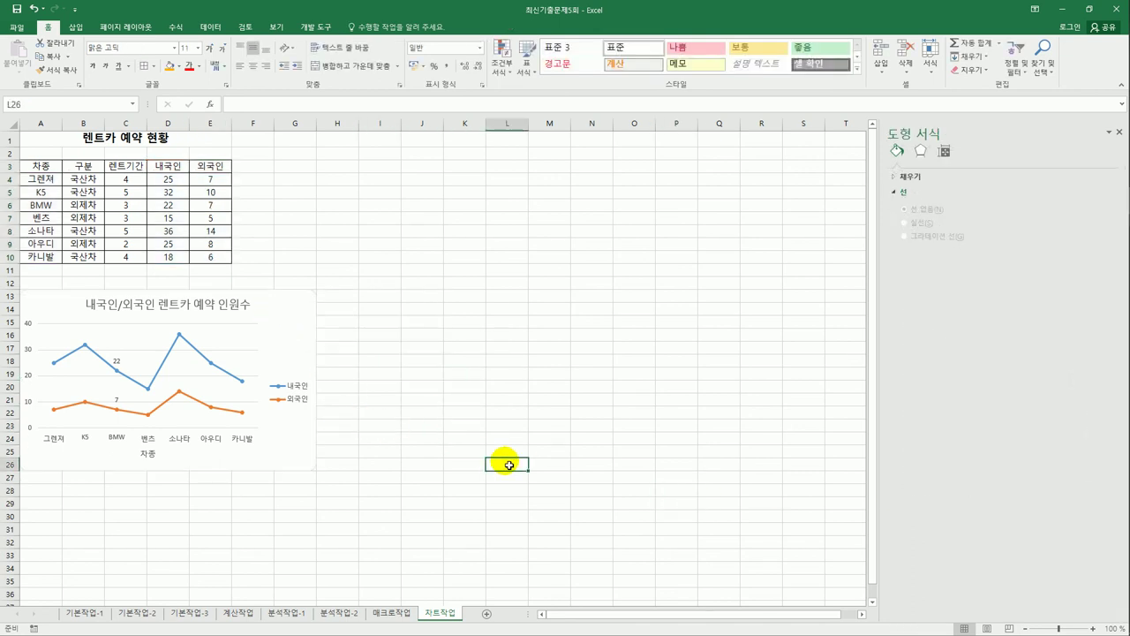